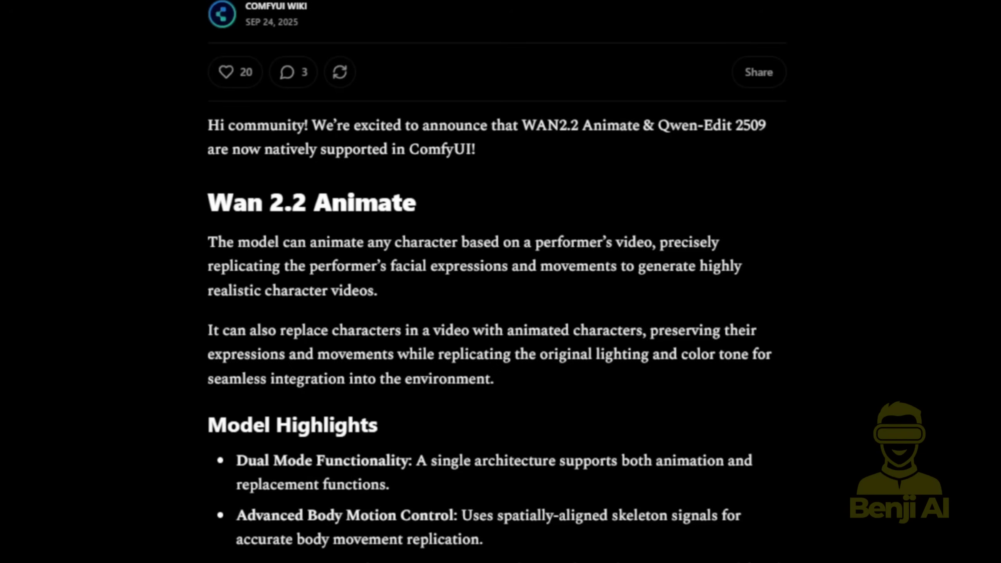
Review the Wan 2.2 Animate announcement's model highlights and play the character replacement example video with its sound muted
{"action": "scroll", "coordinate": [496, 282], "scroll_direction": "down", "scroll_amount": 7}
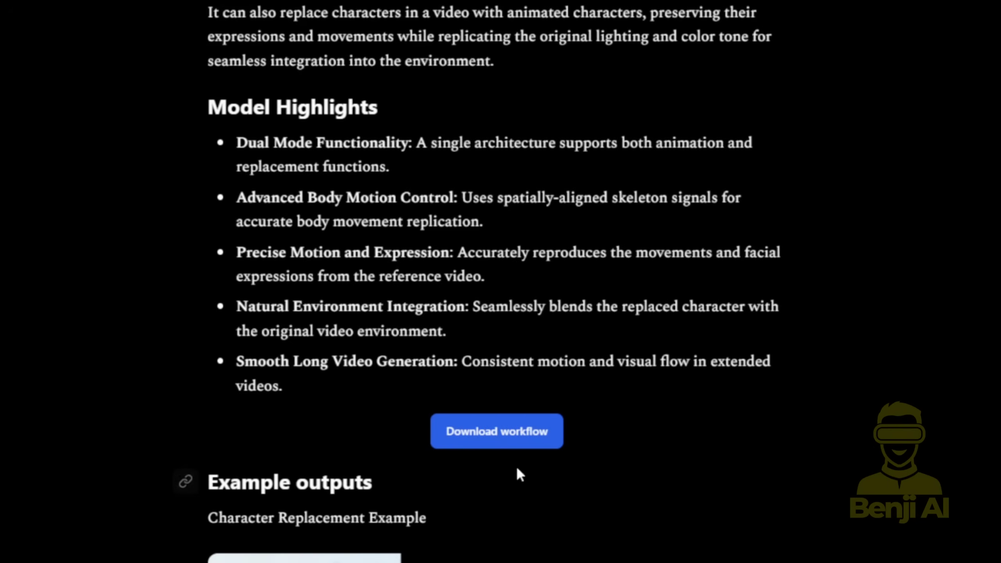
{"action": "scroll", "coordinate": [568, 450], "scroll_direction": "down", "scroll_amount": 3}
{"action": "scroll", "coordinate": [568, 449], "scroll_direction": "down", "scroll_amount": 7}
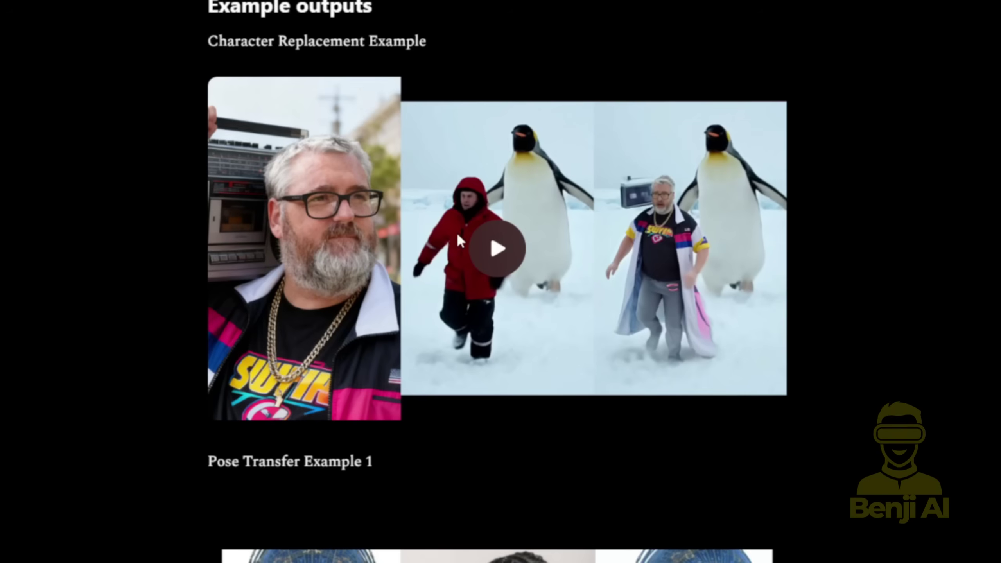
{"action": "left_click", "coordinate": [489, 254]}
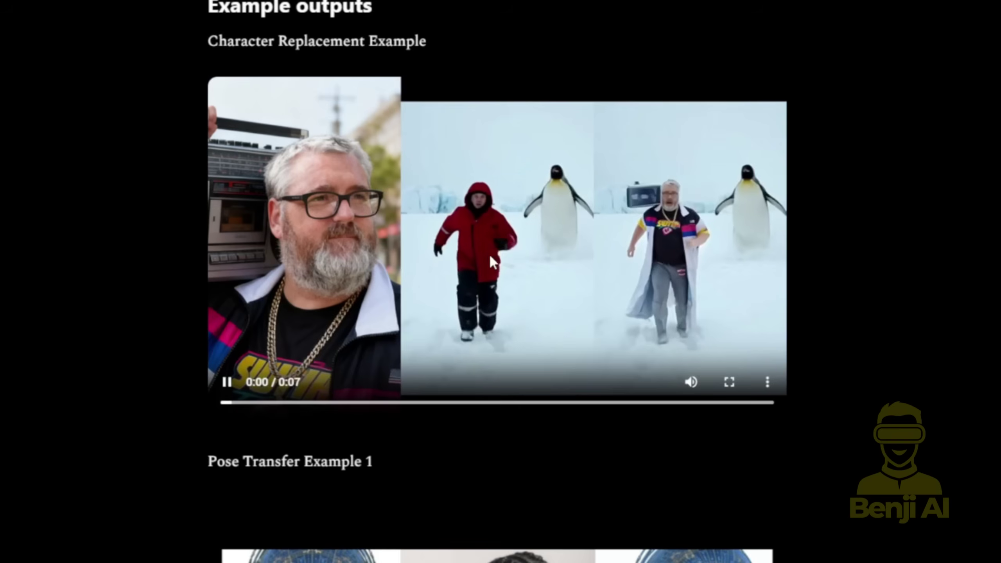
{"action": "left_click", "coordinate": [686, 382]}
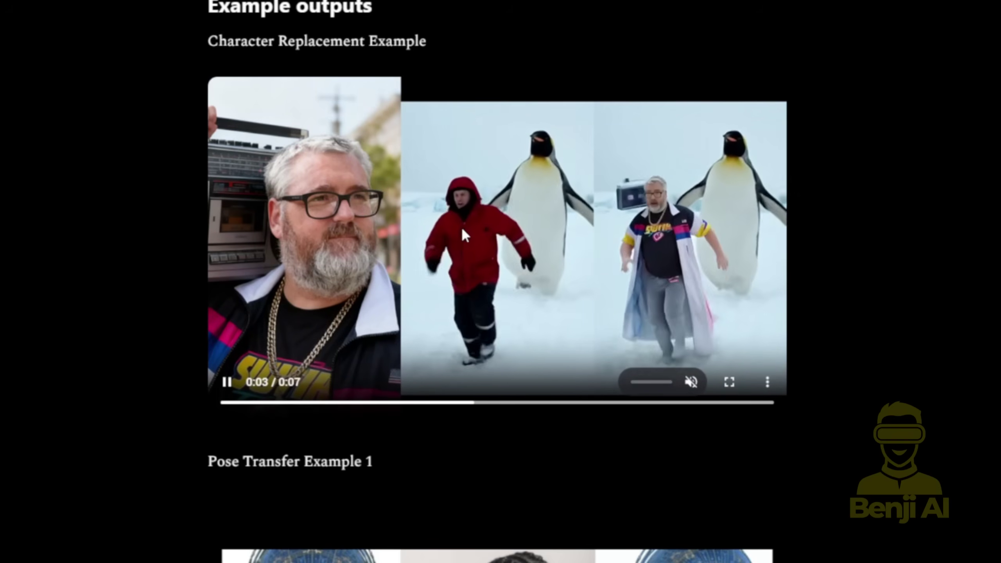
Play the Pose Transfer Example 1 video and look over the following example outputs
{"action": "scroll", "coordinate": [170, 394], "scroll_direction": "down", "scroll_amount": 10}
{"action": "left_click", "coordinate": [227, 388]}
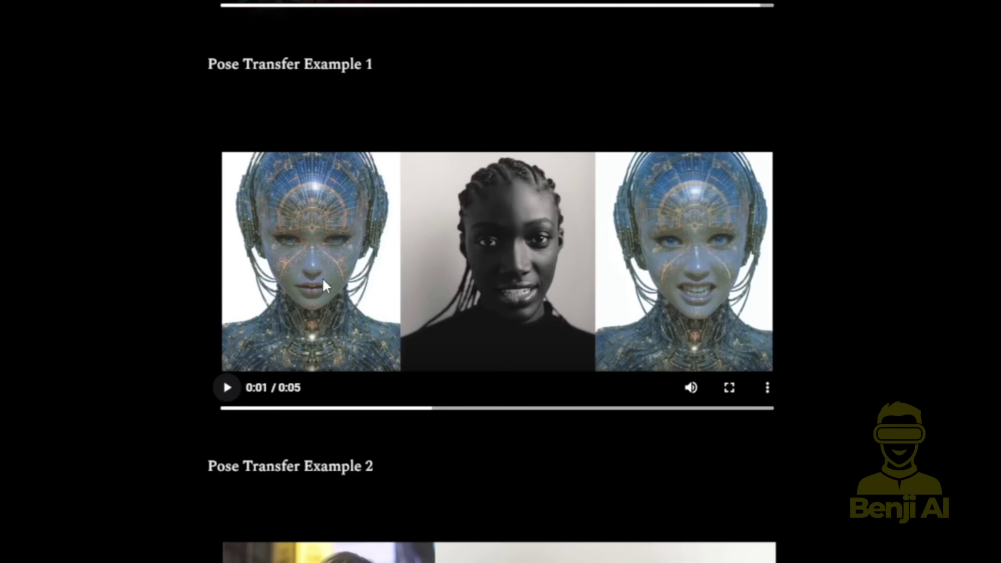
{"action": "scroll", "coordinate": [326, 286], "scroll_direction": "down", "scroll_amount": 7}
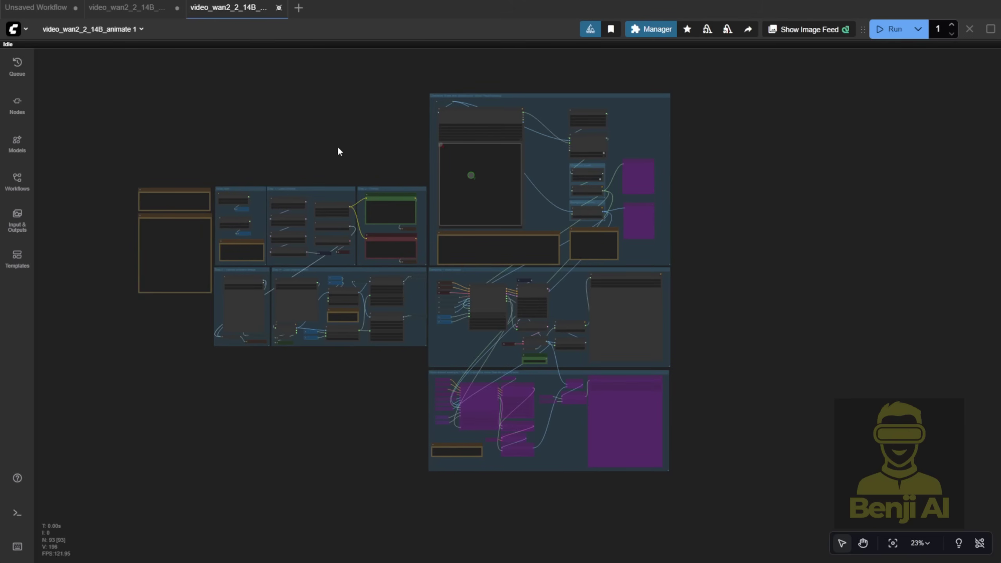
Examine the model loading nodes in Step 1 and the width and height nodes in the Video size group
{"action": "scroll", "coordinate": [432, 196], "scroll_direction": "up", "scroll_amount": 3}
{"action": "scroll", "coordinate": [381, 163], "scroll_direction": "up", "scroll_amount": 10}
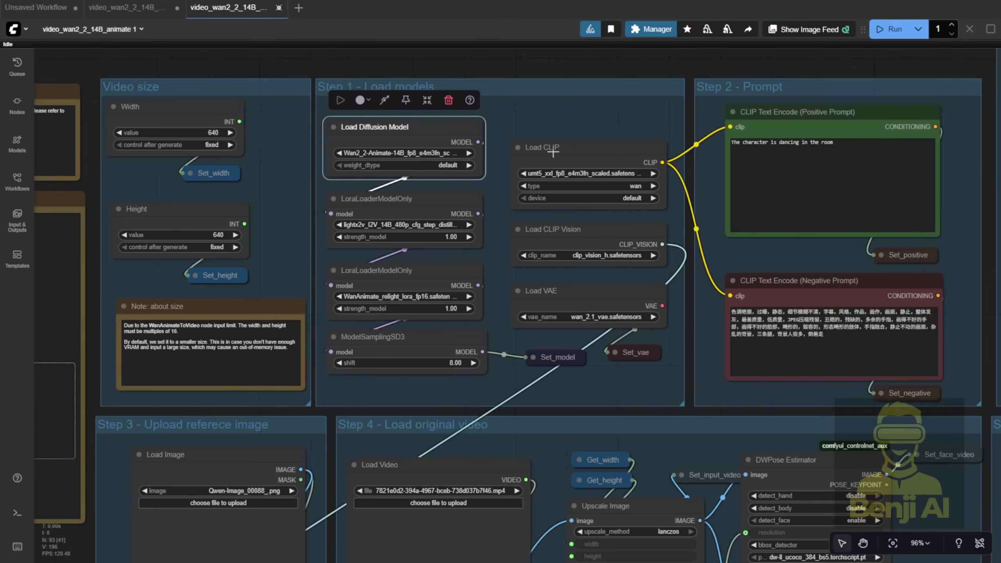
{"action": "left_click", "coordinate": [568, 152]}
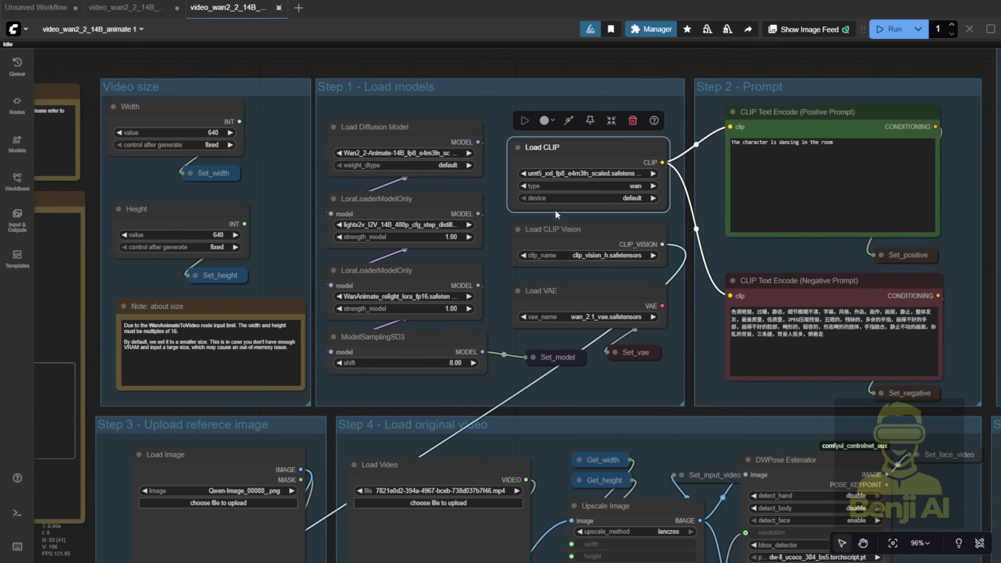
{"action": "left_click", "coordinate": [568, 236]}
{"action": "left_click", "coordinate": [593, 299]}
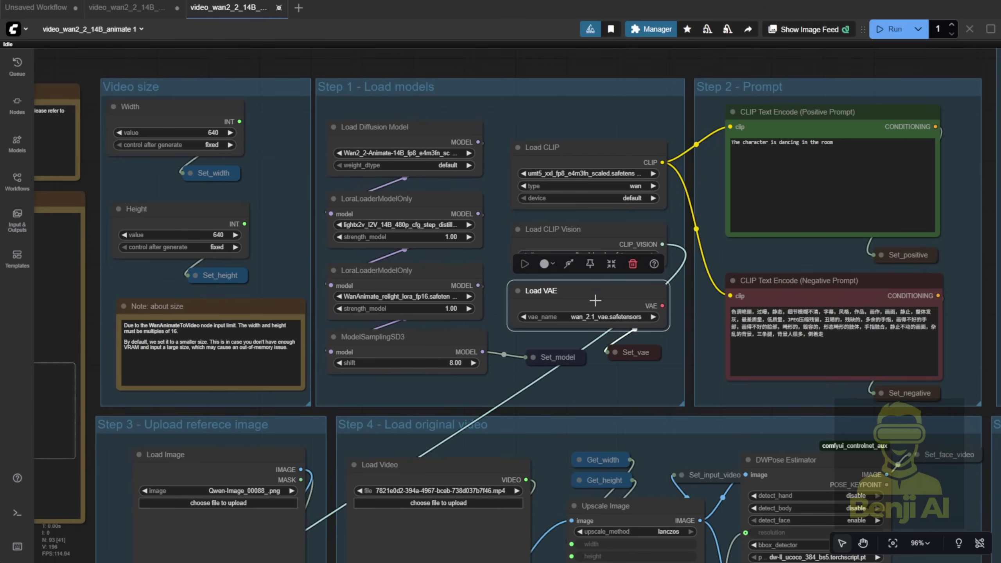
{"action": "left_click", "coordinate": [610, 231]}
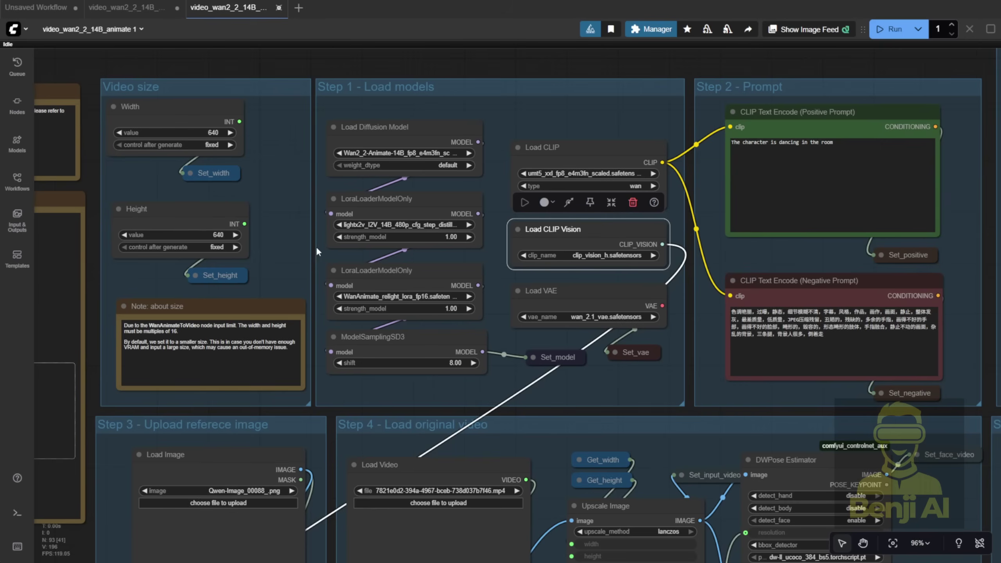
{"action": "left_click_drag", "start_coordinate": [291, 262], "coordinate": [303, 236]}
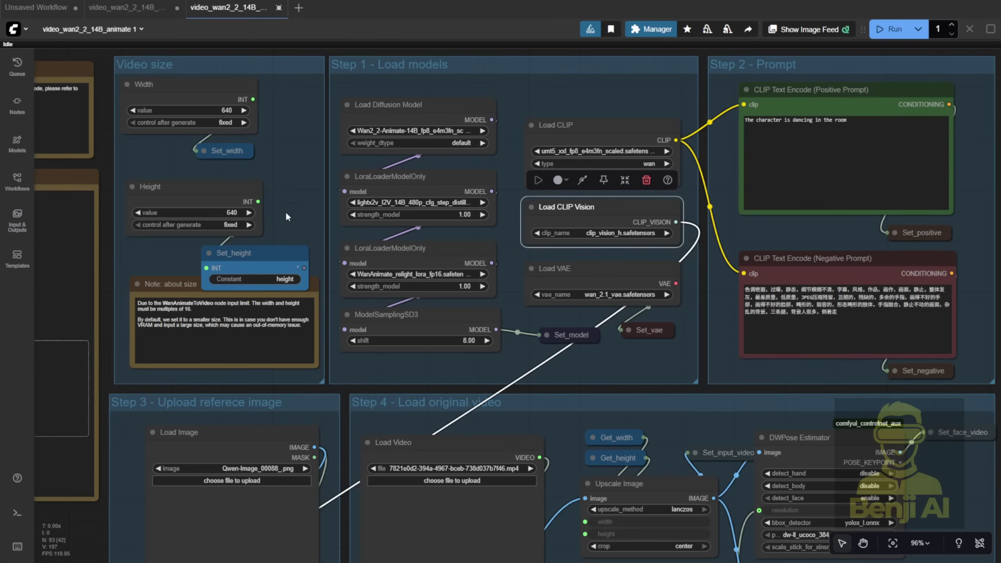
Examine the Load Image node for the reference image and the Load Video node for the original video
{"action": "left_click_drag", "start_coordinate": [652, 387], "coordinate": [609, 180]}
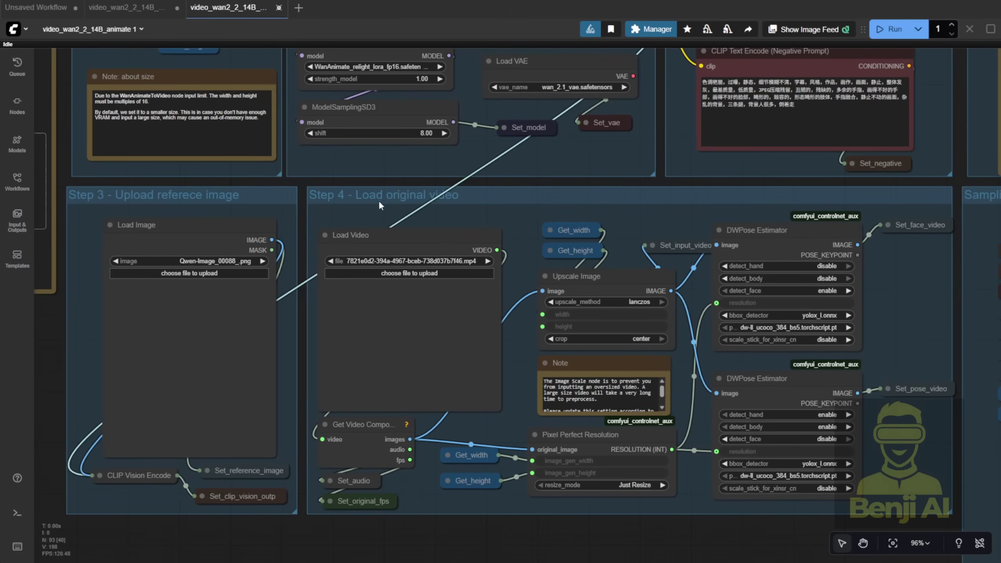
{"action": "left_click", "coordinate": [205, 230]}
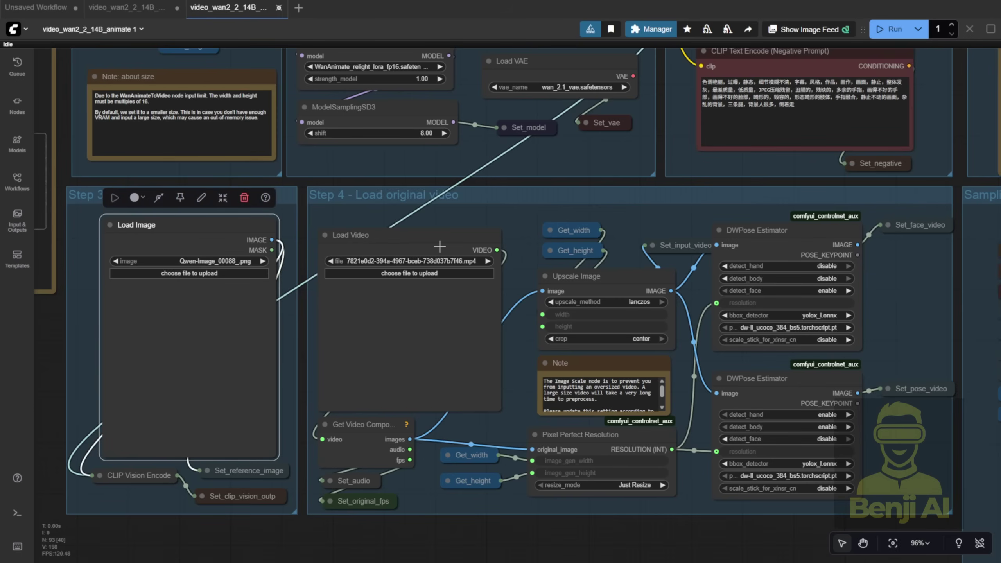
{"action": "left_click", "coordinate": [434, 356]}
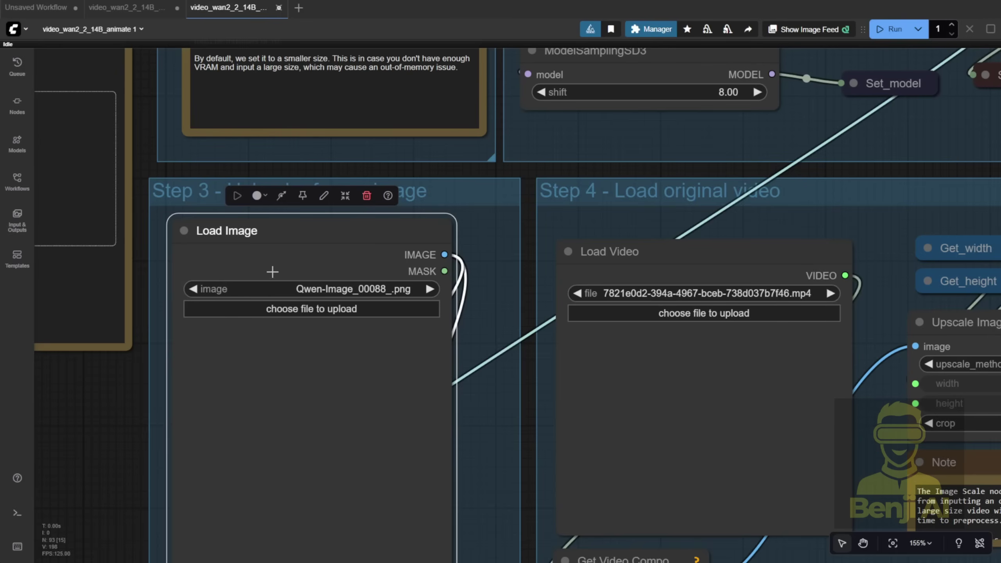
{"action": "scroll", "coordinate": [272, 272], "scroll_direction": "up", "scroll_amount": 5}
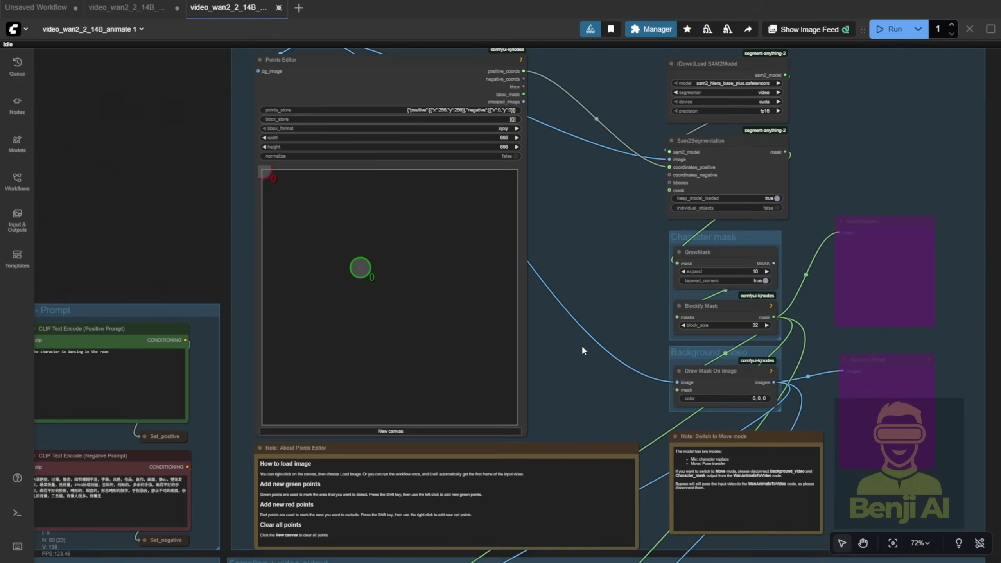
{"action": "scroll", "coordinate": [582, 346], "scroll_direction": "down", "scroll_amount": 1}
Move the green positive point in the Points Editor canvas to about x 299, y 321
{"action": "left_click_drag", "start_coordinate": [603, 270], "coordinate": [551, 306]}
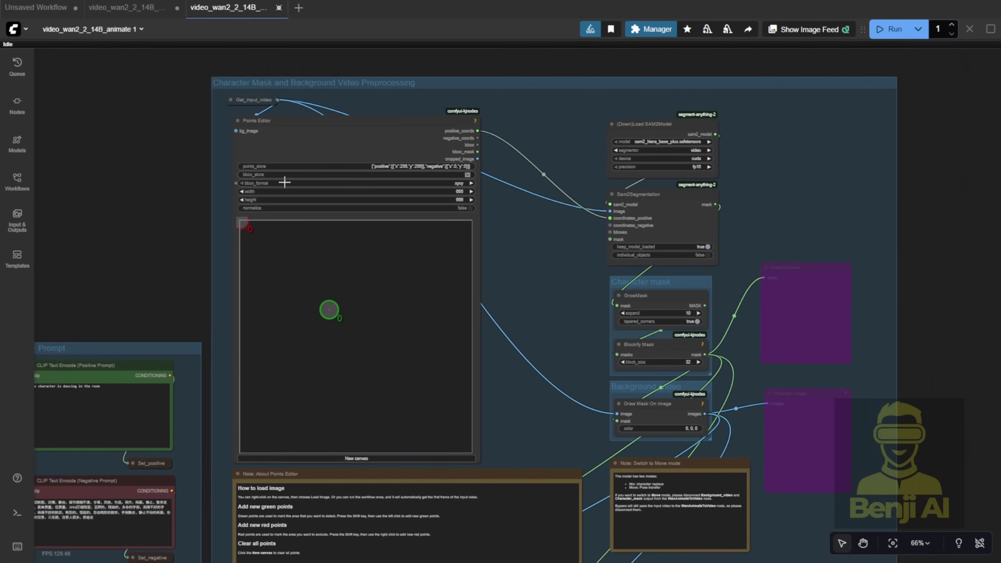
{"action": "scroll", "coordinate": [293, 183], "scroll_direction": "up", "scroll_amount": 2}
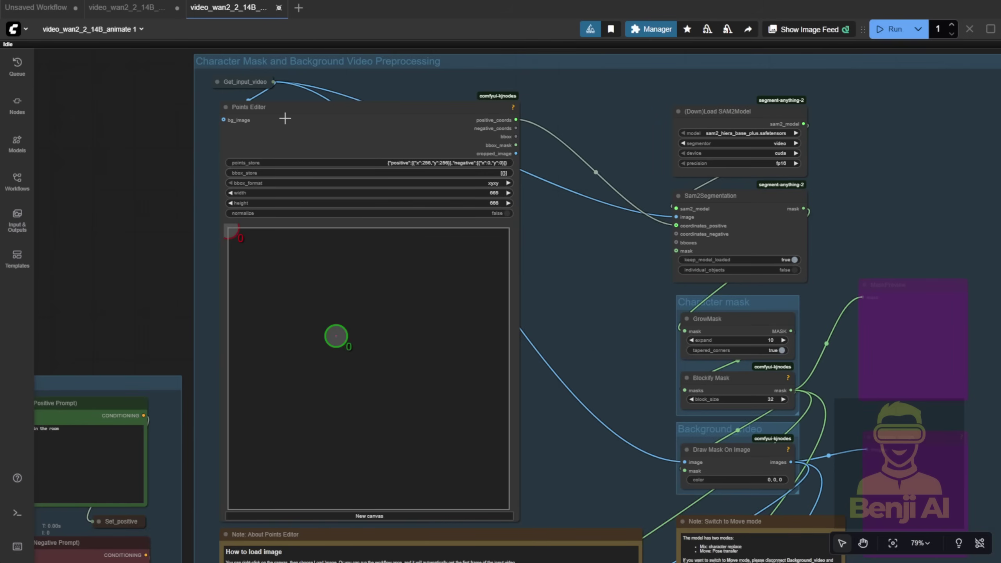
{"action": "left_click", "coordinate": [303, 115]}
{"action": "left_click_drag", "start_coordinate": [336, 336], "coordinate": [354, 364]}
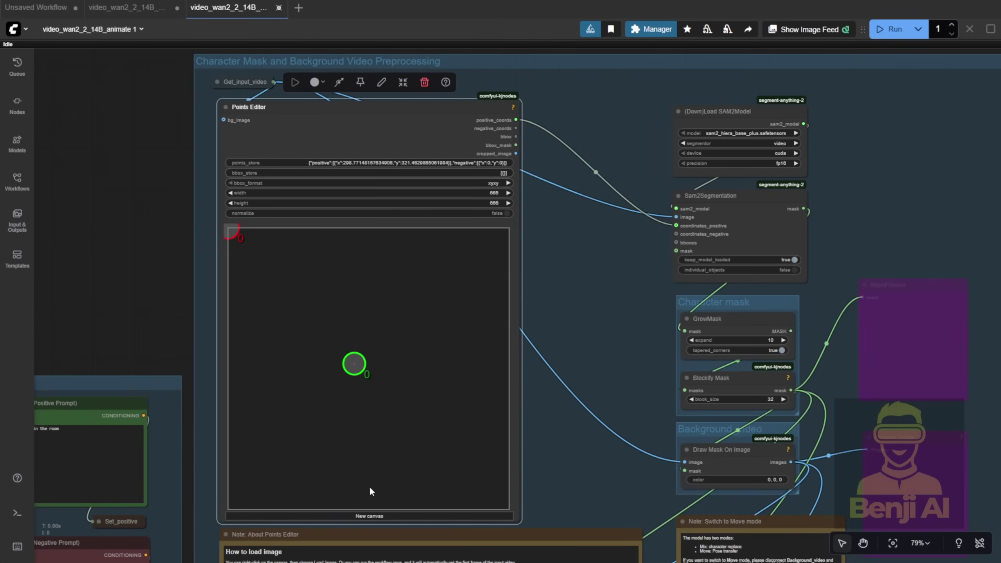
Examine the Sam2Segmentation node, the mask nodes and the preview nodes in the character mask and background preprocessing group
{"action": "left_click_drag", "start_coordinate": [655, 395], "coordinate": [585, 238]}
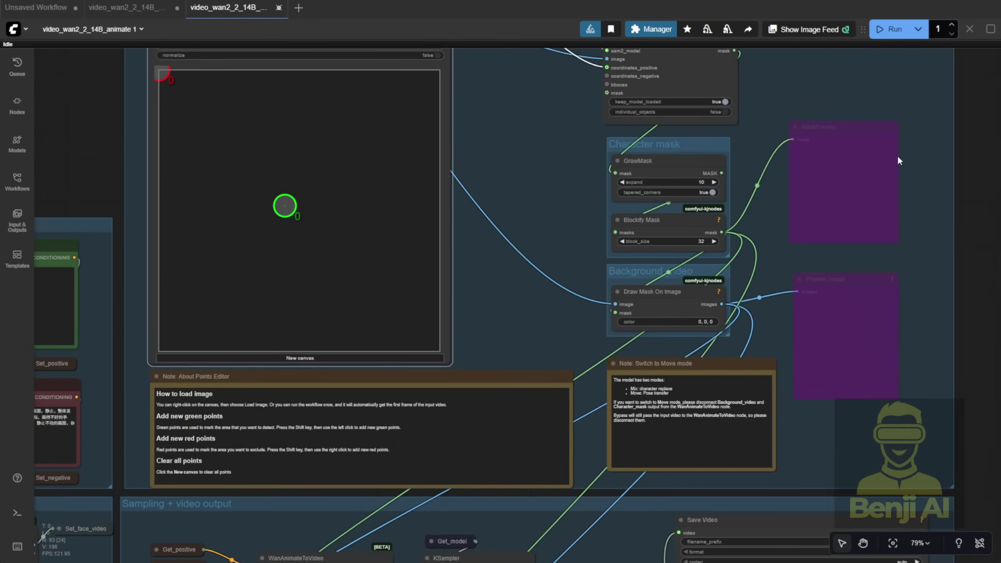
{"action": "scroll", "coordinate": [576, 293], "scroll_direction": "down", "scroll_amount": 2}
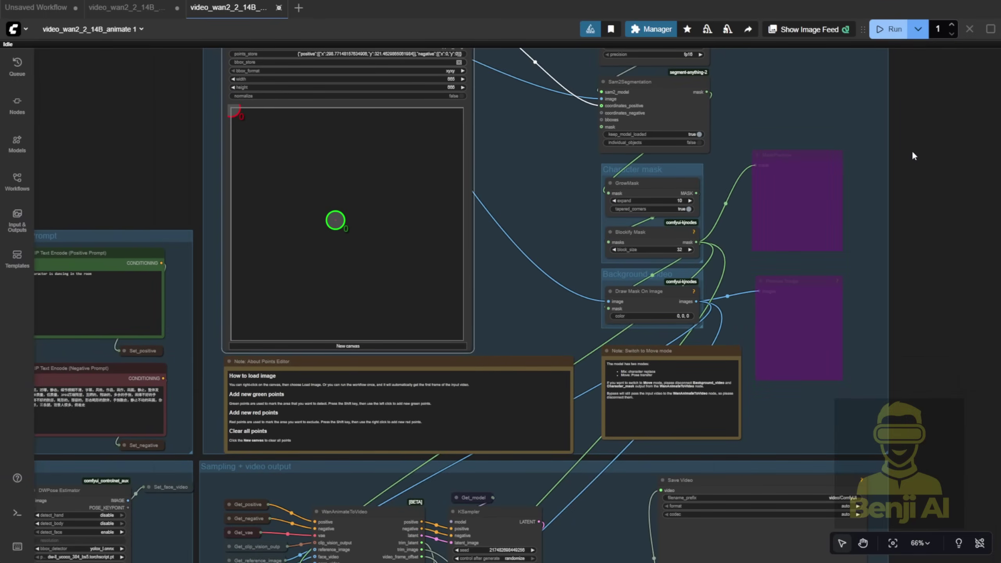
{"action": "left_click_drag", "start_coordinate": [939, 322], "coordinate": [904, 140]}
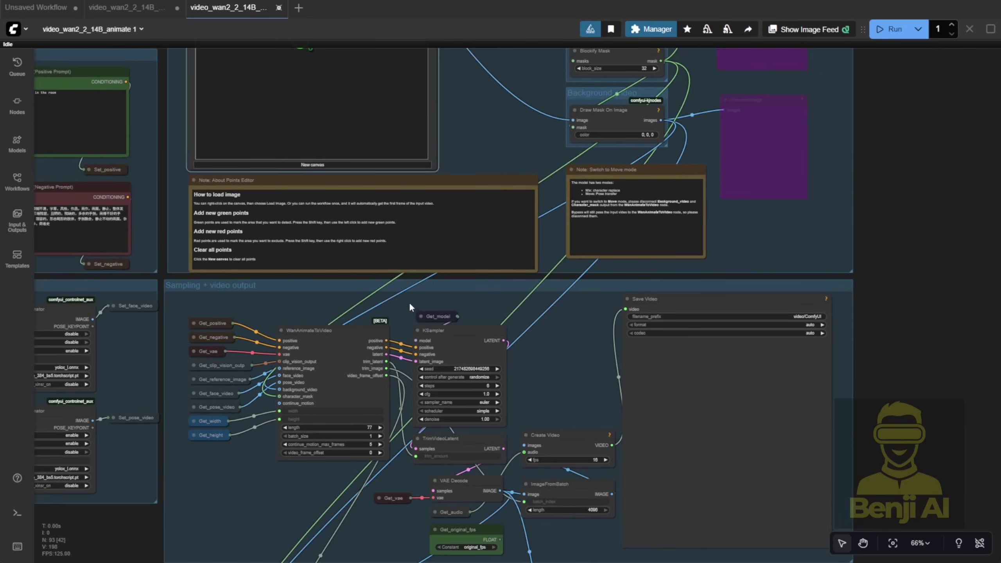
{"action": "left_click_drag", "start_coordinate": [499, 114], "coordinate": [541, 373]}
{"action": "left_click", "coordinate": [669, 177]}
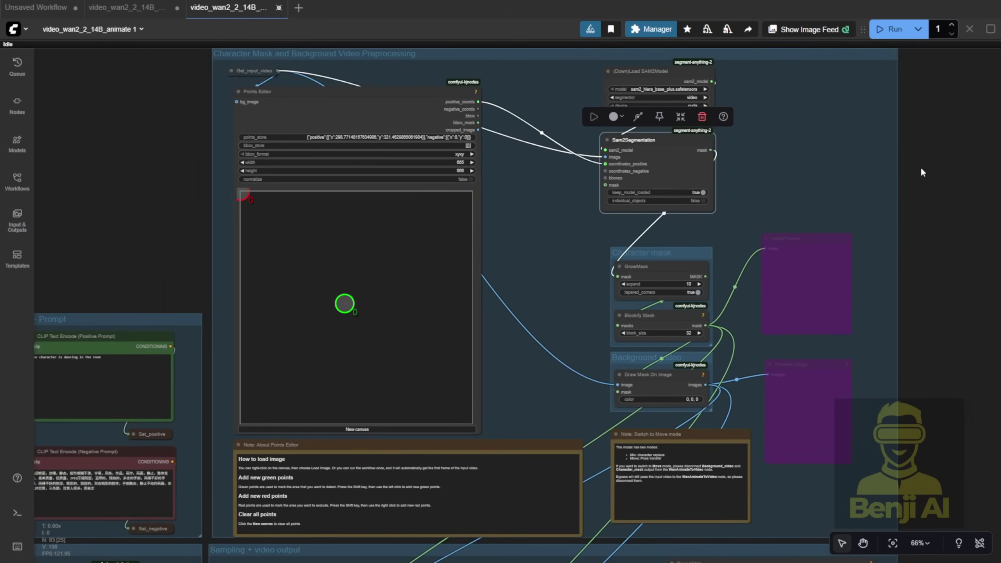
{"action": "left_click", "coordinate": [903, 179]}
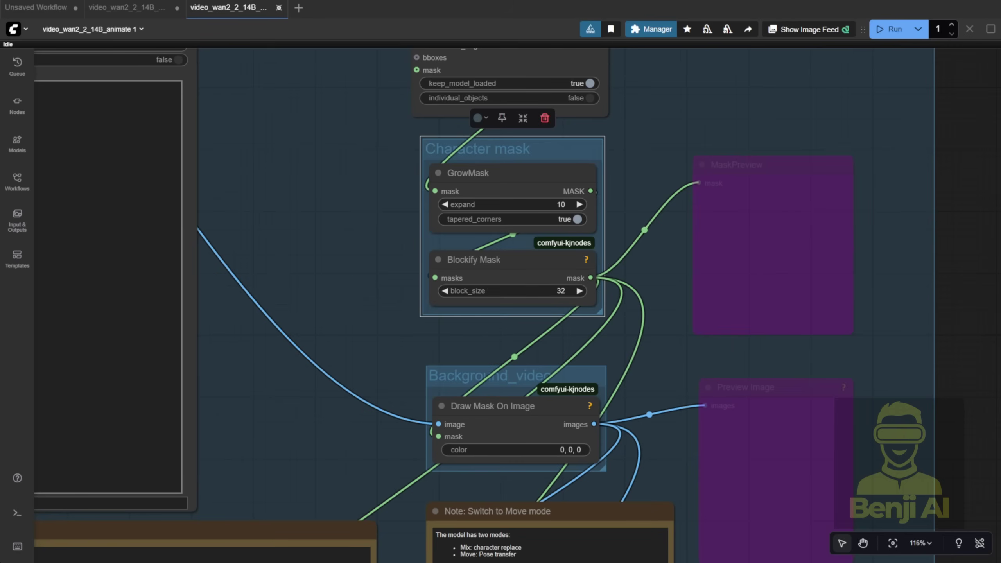
Move the Background_video group closer to the Character mask group and shift the MaskPreview and Preview Image nodes upward
{"action": "left_click_drag", "start_coordinate": [450, 376], "coordinate": [445, 347]}
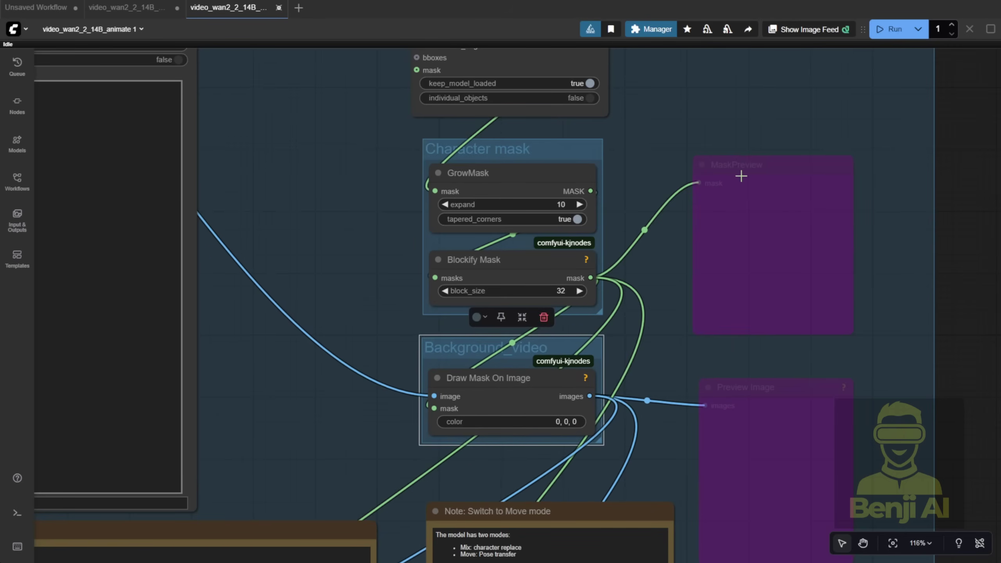
{"action": "left_click_drag", "start_coordinate": [741, 176], "coordinate": [754, 101]}
{"action": "left_click_drag", "start_coordinate": [768, 388], "coordinate": [770, 269]}
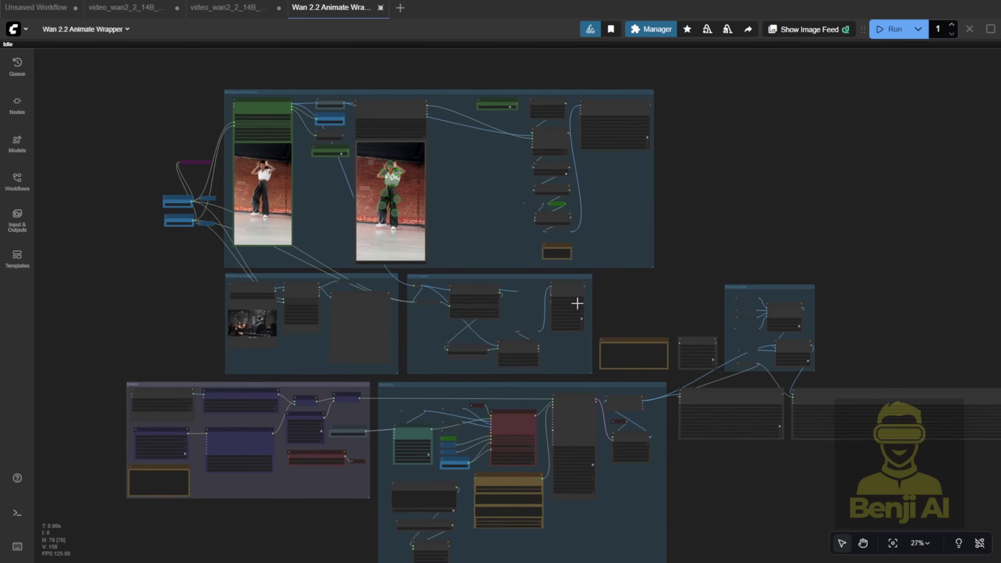
Examine the Face Images group and the Points Editor and segmentation nodes in the Wan 2.2 Animate Wrapper workflow
{"action": "scroll", "coordinate": [460, 346], "scroll_direction": "up", "scroll_amount": 7}
{"action": "scroll", "coordinate": [773, 252], "scroll_direction": "up", "scroll_amount": 4}
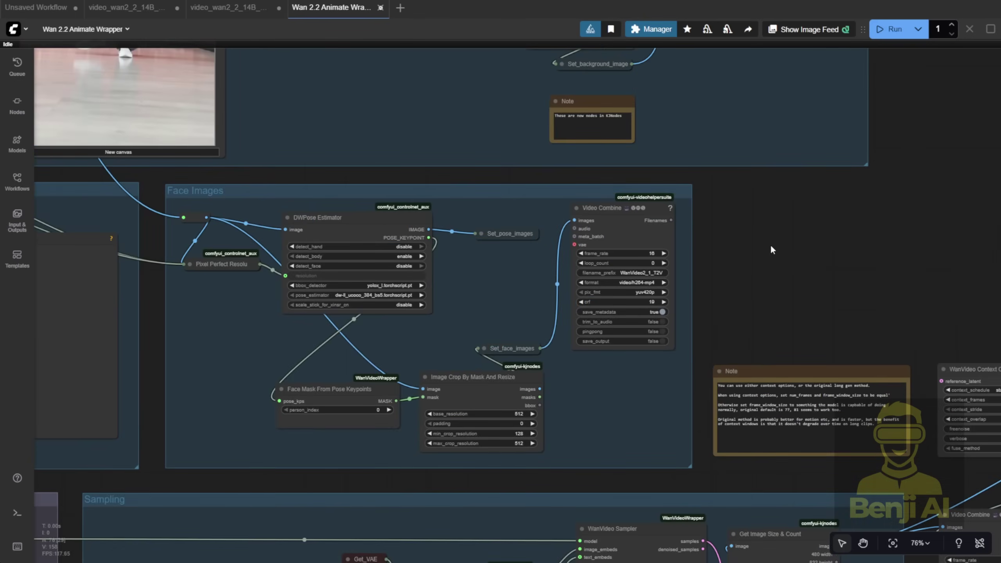
{"action": "left_click_drag", "start_coordinate": [771, 245], "coordinate": [792, 409]}
{"action": "left_click_drag", "start_coordinate": [797, 213], "coordinate": [824, 344]}
{"action": "left_click_drag", "start_coordinate": [807, 211], "coordinate": [832, 254]}
{"action": "scroll", "coordinate": [827, 258], "scroll_direction": "down", "scroll_amount": 2}
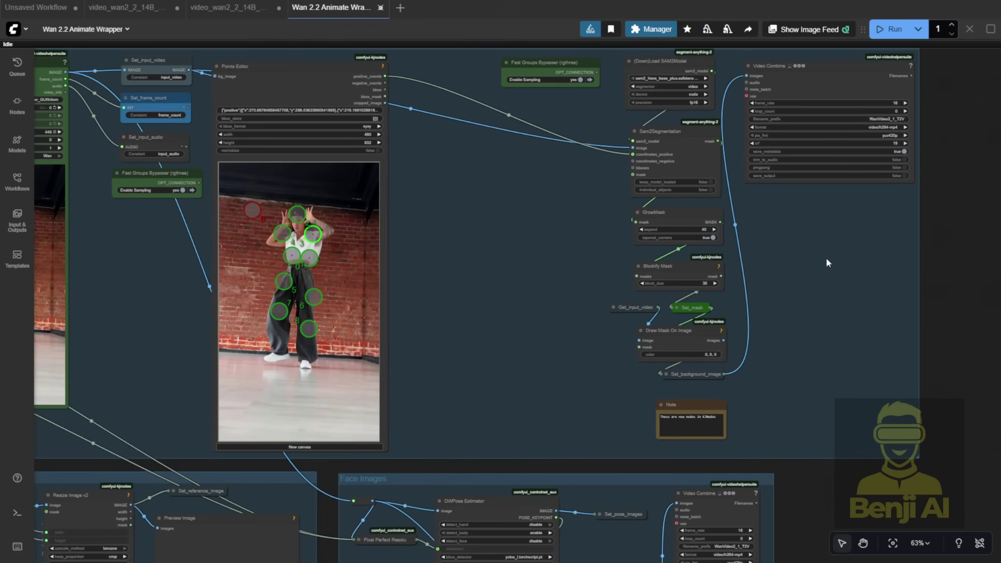
{"action": "left_click_drag", "start_coordinate": [542, 180], "coordinate": [438, 243]}
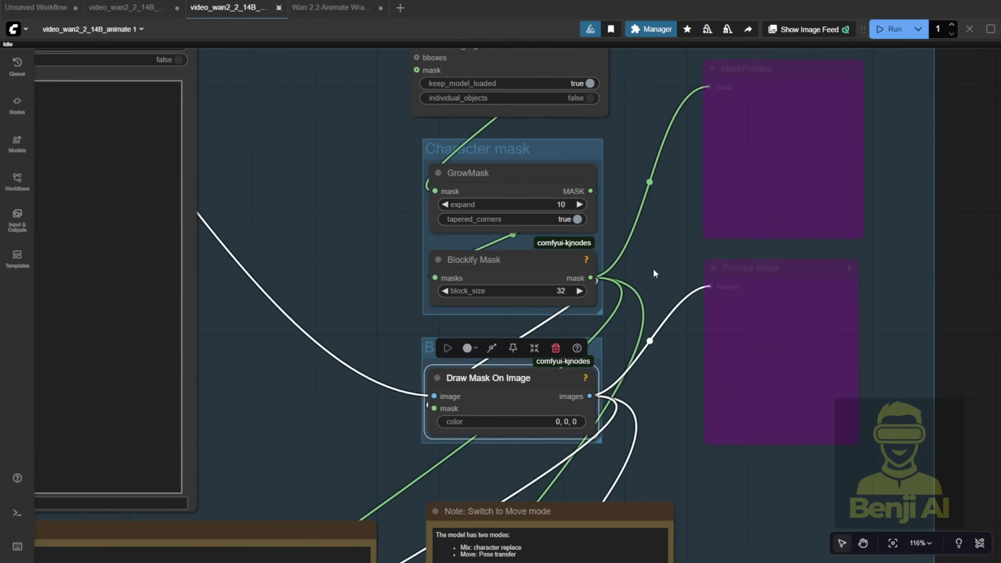
Inspect the GrowMask node in the Character mask group of the native animate workflow
{"action": "scroll", "coordinate": [656, 273], "scroll_direction": "up", "scroll_amount": 3}
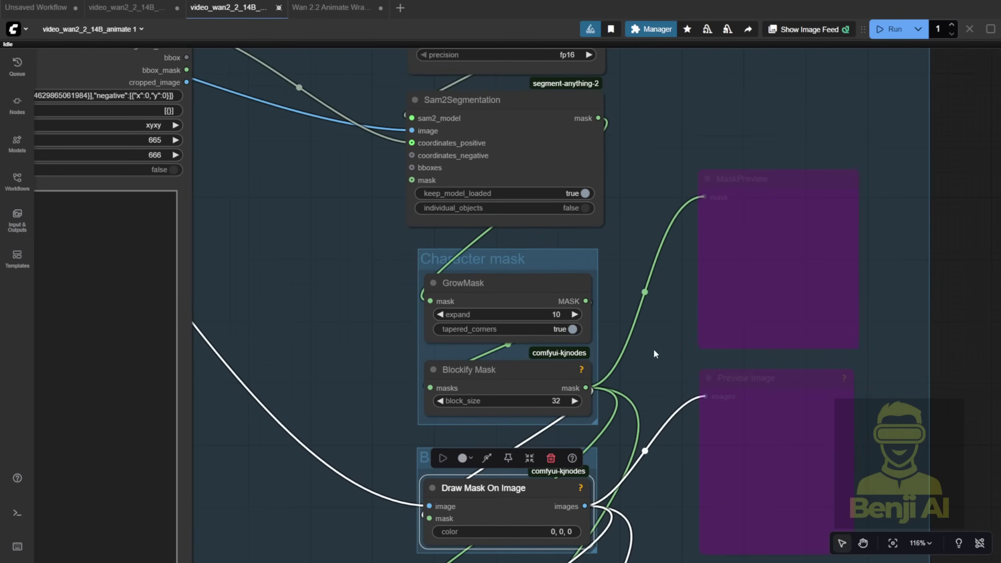
{"action": "scroll", "coordinate": [648, 335], "scroll_direction": "down", "scroll_amount": 1}
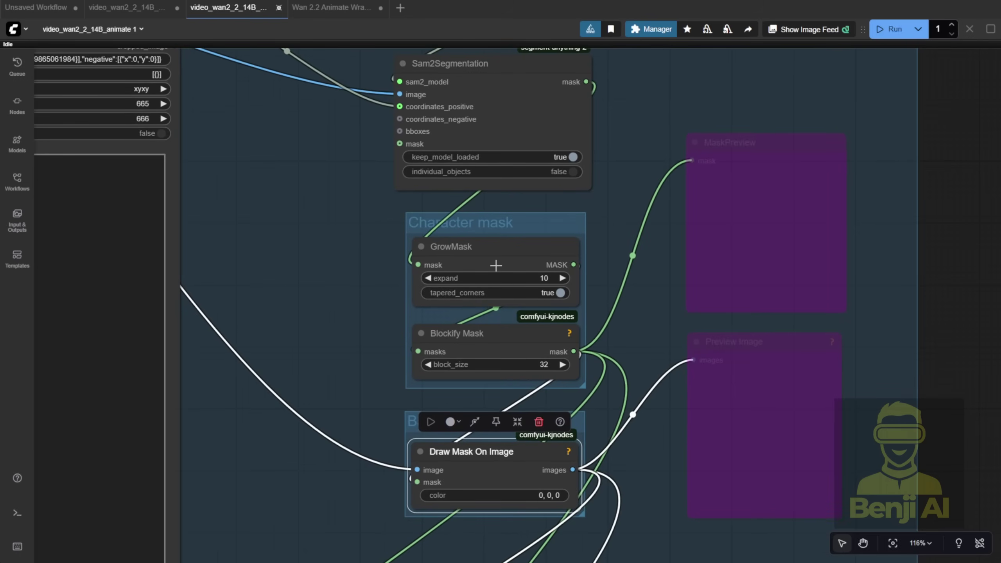
{"action": "left_click", "coordinate": [538, 259]}
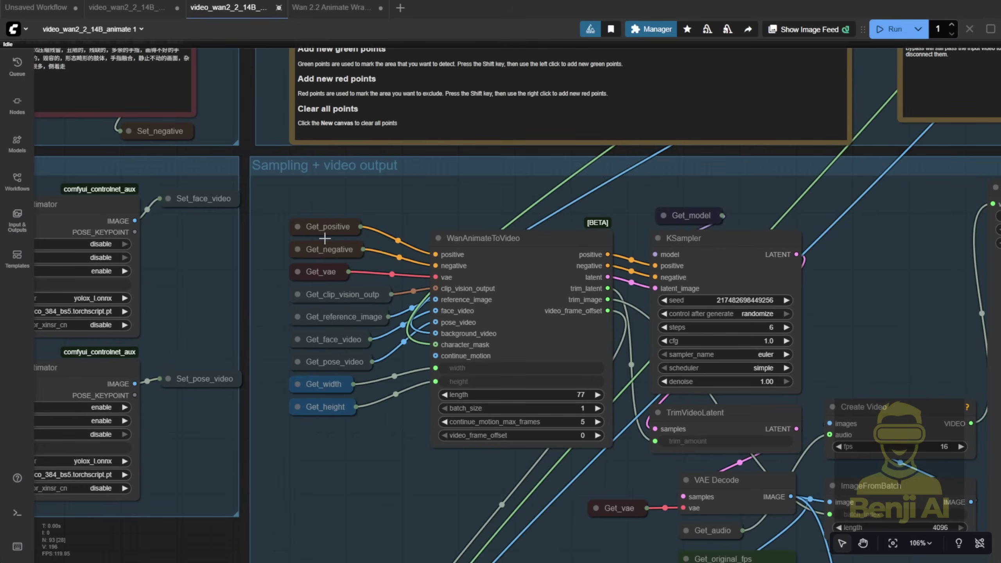
Examine the inputs feeding the WanAnimateToVideo node, from the prompts and reference image to the background video and character mask
{"action": "left_click", "coordinate": [324, 227]}
{"action": "left_click", "coordinate": [325, 248]}
{"action": "left_click", "coordinate": [320, 272]}
{"action": "left_click", "coordinate": [320, 296]}
{"action": "left_click", "coordinate": [320, 319]}
{"action": "left_click", "coordinate": [322, 339]}
{"action": "left_click", "coordinate": [323, 361]}
{"action": "left_click", "coordinate": [333, 458]}
{"action": "scroll", "coordinate": [470, 333], "scroll_direction": "up", "scroll_amount": 5}
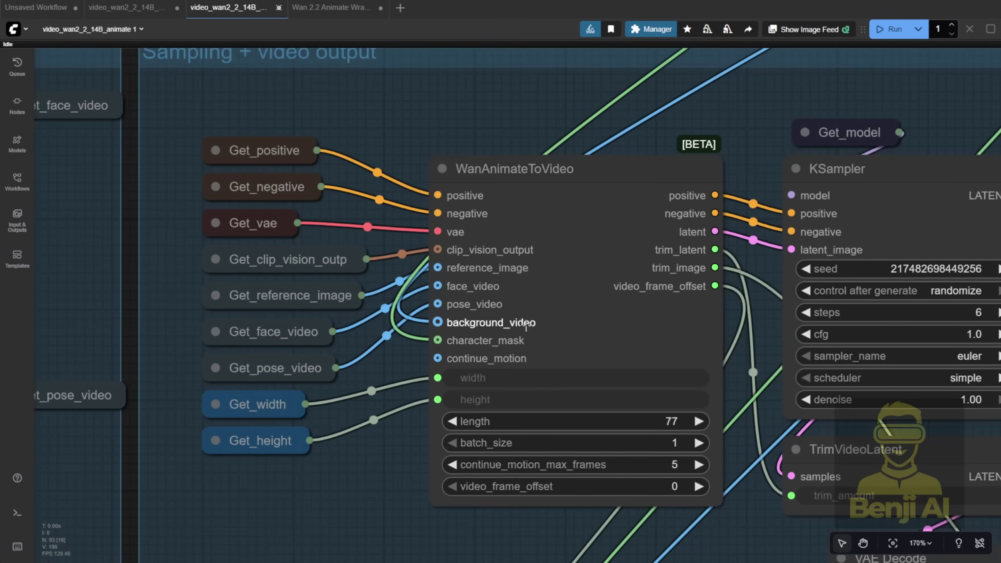
{"action": "mouse_move", "coordinate": [438, 341]}
{"action": "left_mouse_down"}
{"action": "mouse_move", "coordinate": [438, 107]}
{"action": "mouse_move", "coordinate": [402, 167]}
{"action": "mouse_move", "coordinate": [438, 339]}
{"action": "left_mouse_up"}
Read the Switch to Move mode note and locate the background_video and character_mask inputs it refers to on WanAnimateToVideo
{"action": "scroll", "coordinate": [489, 247], "scroll_direction": "down", "scroll_amount": 6}
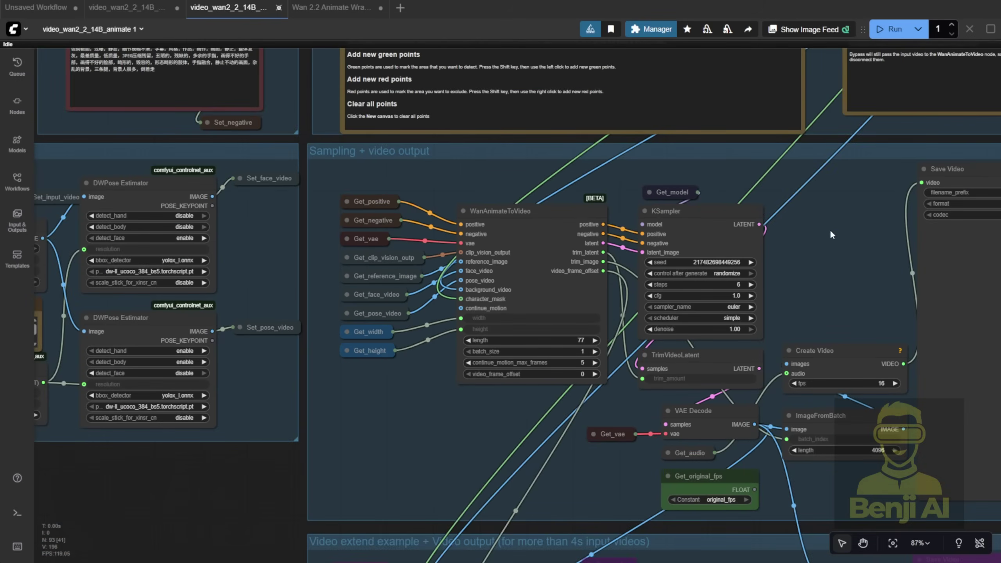
{"action": "left_click_drag", "start_coordinate": [824, 221], "coordinate": [570, 380]}
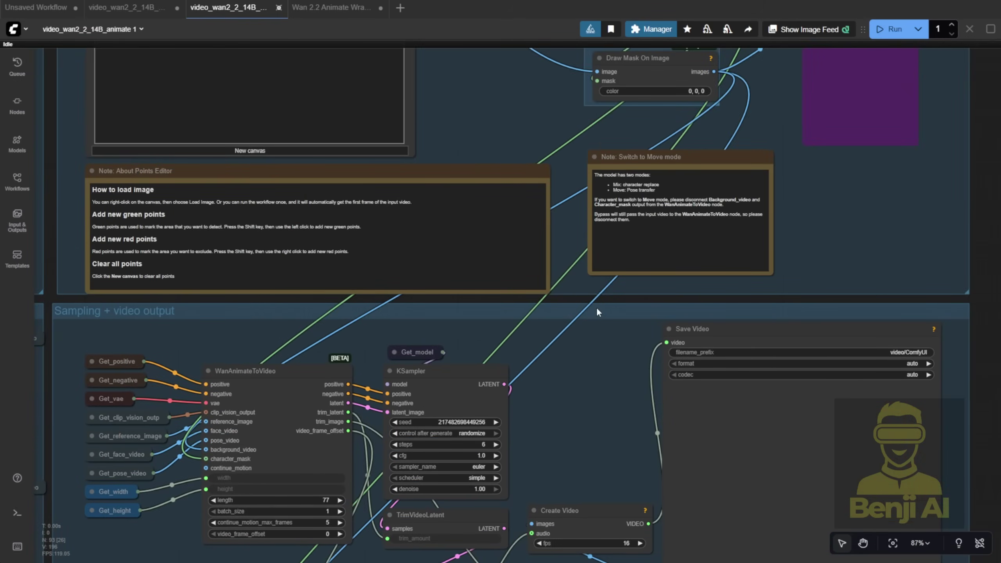
{"action": "left_click_drag", "start_coordinate": [611, 298], "coordinate": [342, 190]}
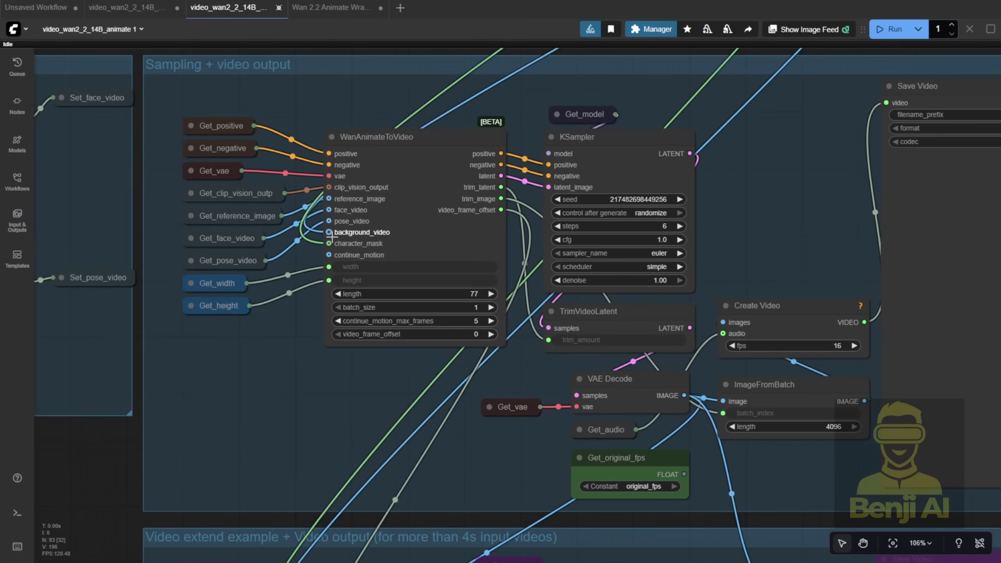
Select the WanAnimateToVideo node in the Sampling + video output group and examine its highlighted connections
{"action": "scroll", "coordinate": [336, 232], "scroll_direction": "up", "scroll_amount": 1}
{"action": "scroll", "coordinate": [336, 232], "scroll_direction": "up", "scroll_amount": 1}
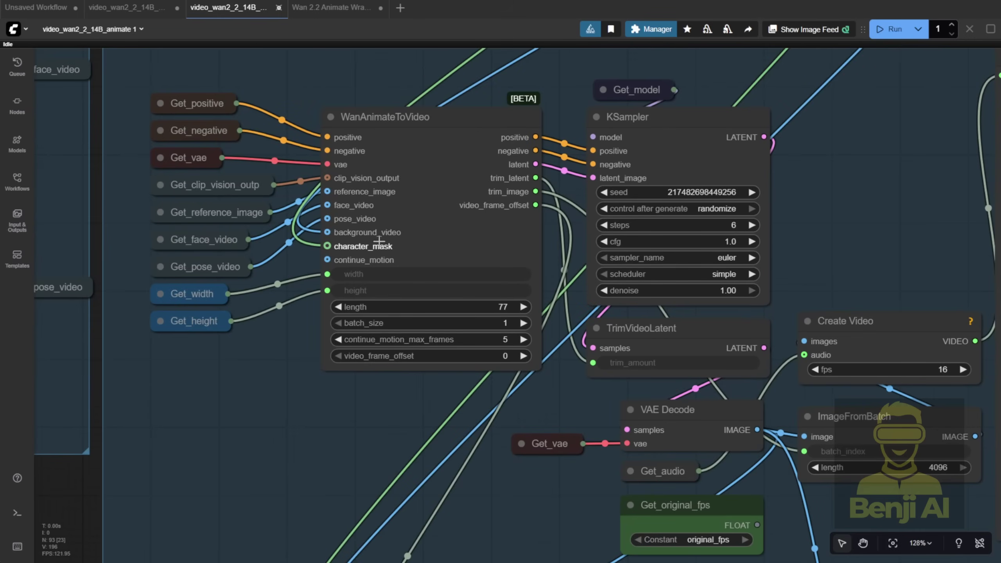
{"action": "left_click", "coordinate": [370, 119]}
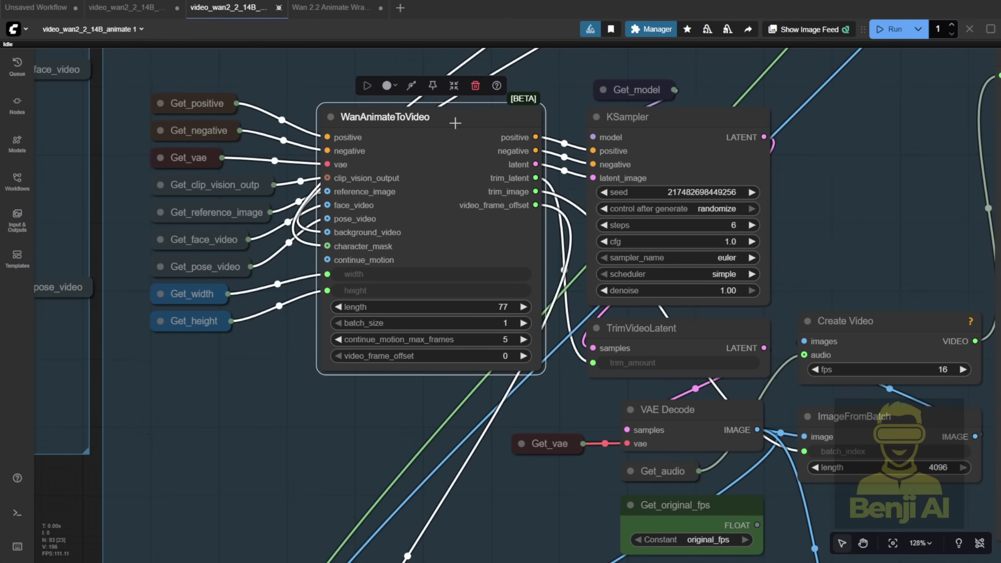
{"action": "left_click_drag", "start_coordinate": [456, 123], "coordinate": [454, 139]}
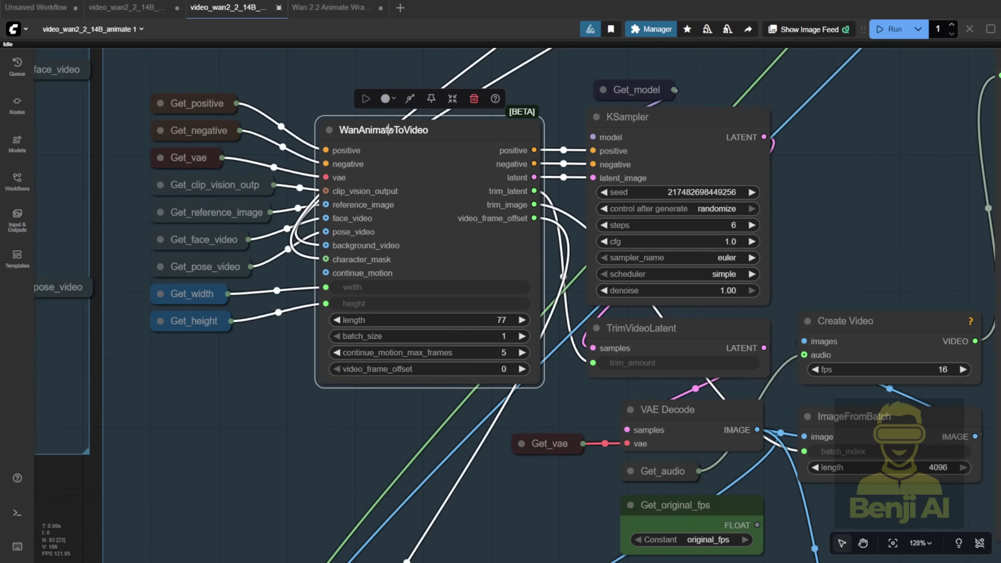
Return to the Step 4 - Load original video group and examine how the loaded video feeds the preprocessing nodes
{"action": "scroll", "coordinate": [322, 199], "scroll_direction": "up", "scroll_amount": 6}
{"action": "left_click_drag", "start_coordinate": [174, 201], "coordinate": [351, 225]}
{"action": "scroll", "coordinate": [137, 208], "scroll_direction": "down", "scroll_amount": 6}
{"action": "scroll", "coordinate": [151, 92], "scroll_direction": "left", "scroll_amount": 6}
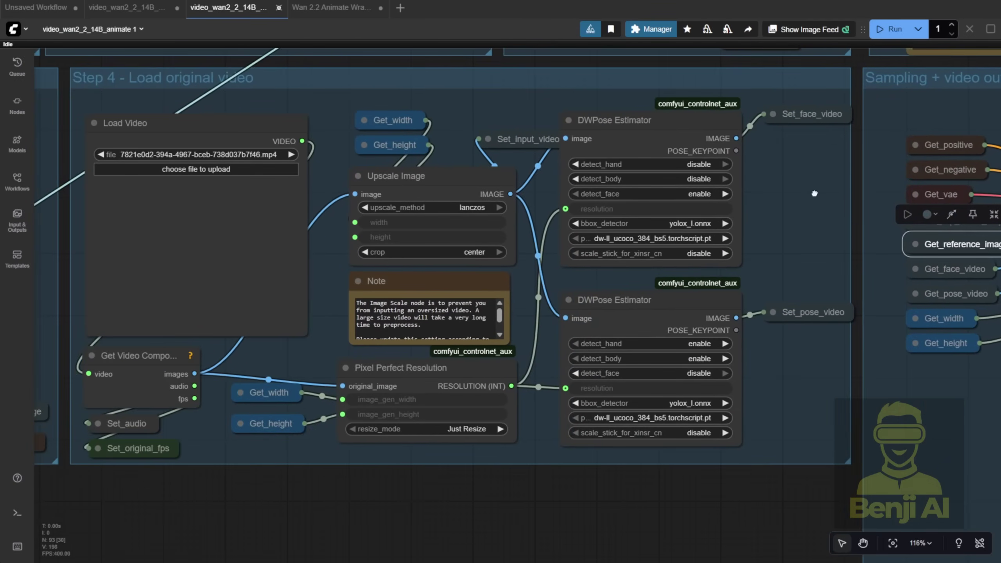
{"action": "left_click", "coordinate": [176, 85]}
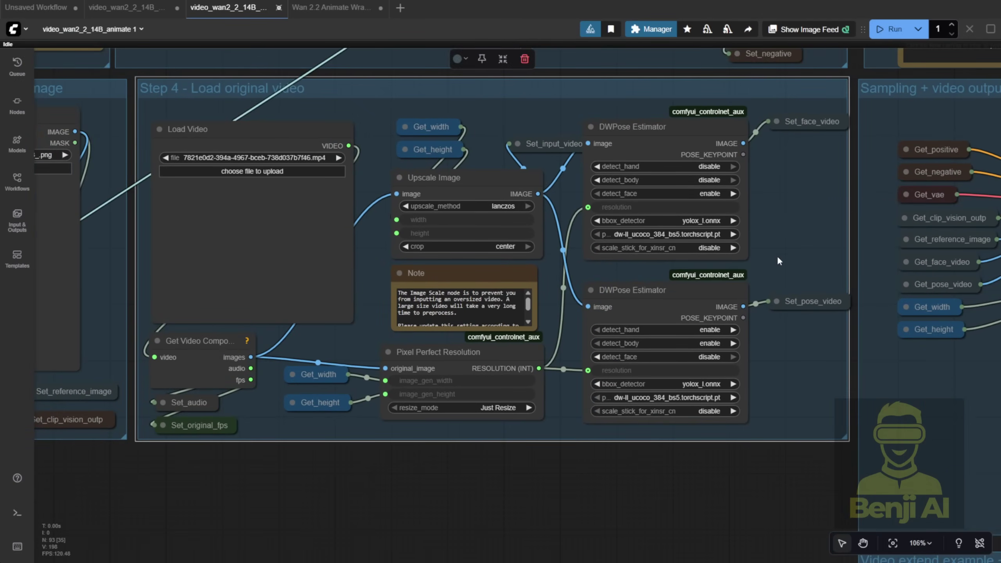
{"action": "left_click_drag", "start_coordinate": [779, 179], "coordinate": [642, 210]}
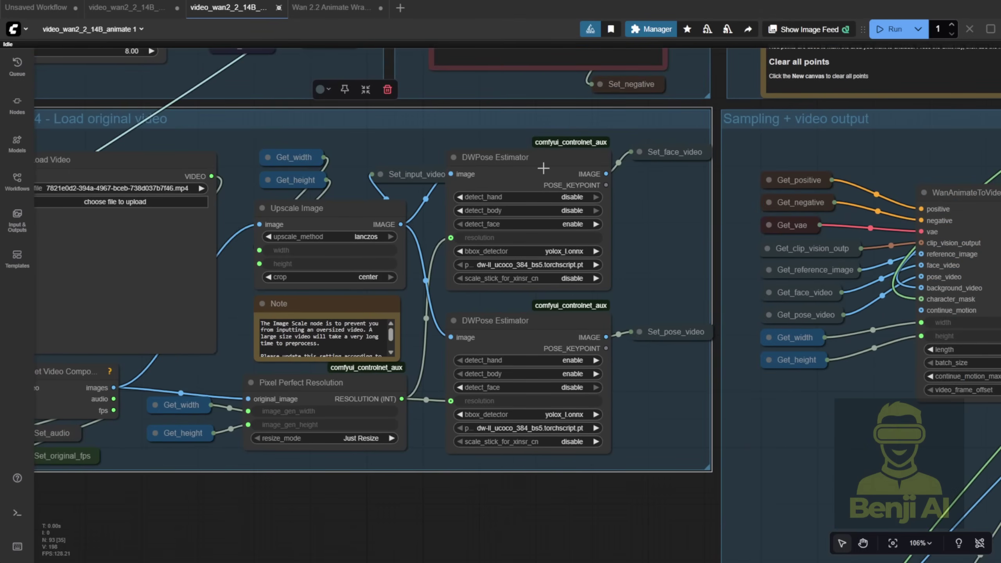
Compare the two DWPose Estimator nodes that supply Set_face_video and Set_pose_video, nudging each one slightly upward
{"action": "left_click", "coordinate": [417, 173]}
{"action": "scroll", "coordinate": [546, 183], "scroll_direction": "up", "scroll_amount": 3}
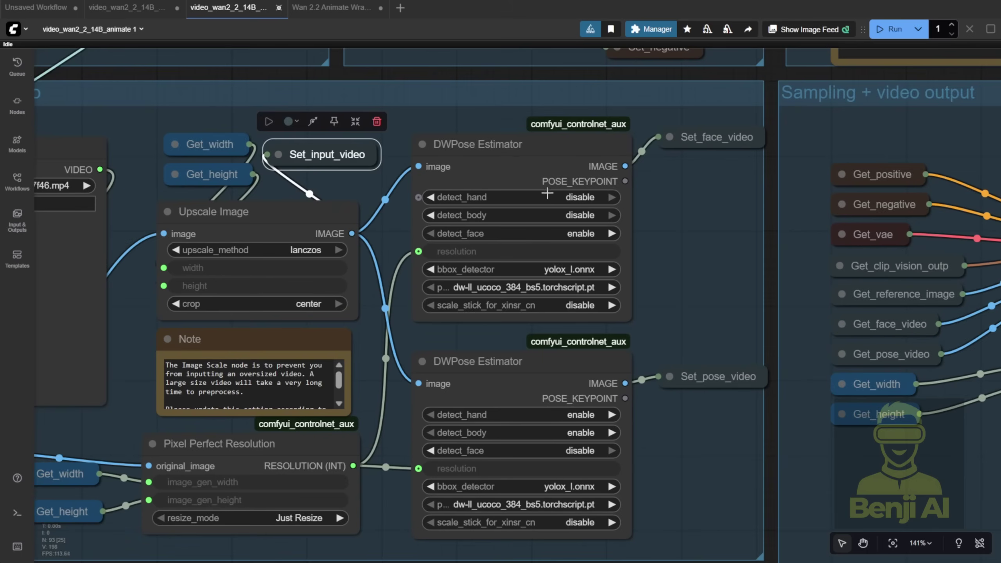
{"action": "left_click_drag", "start_coordinate": [522, 148], "coordinate": [519, 139]}
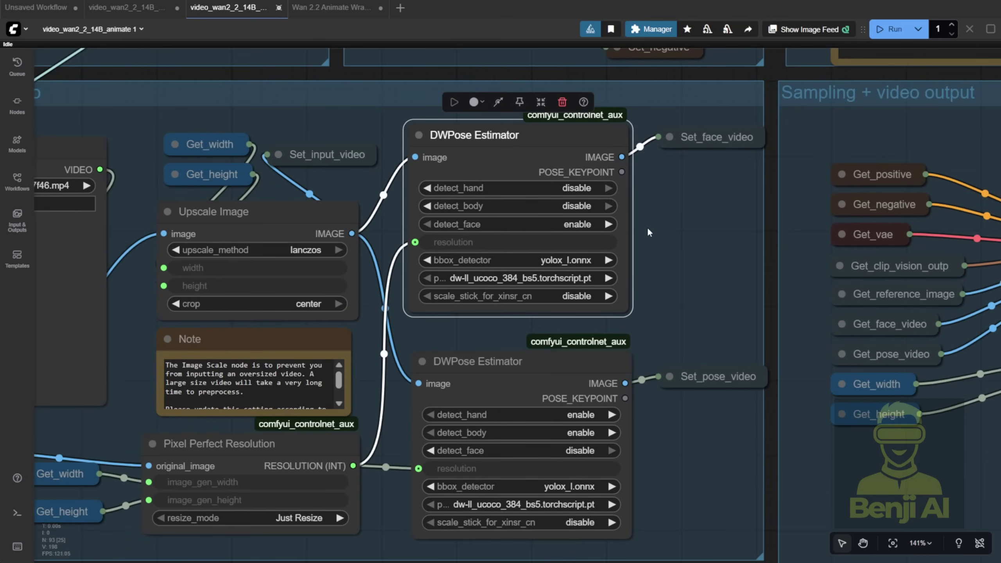
{"action": "left_click", "coordinate": [540, 373]}
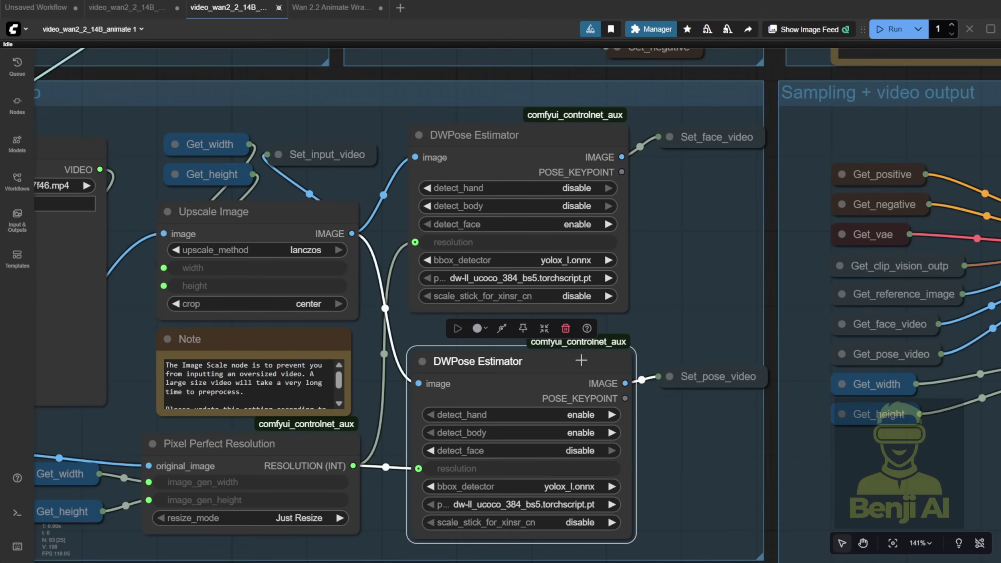
{"action": "left_click_drag", "start_coordinate": [581, 360], "coordinate": [573, 341]}
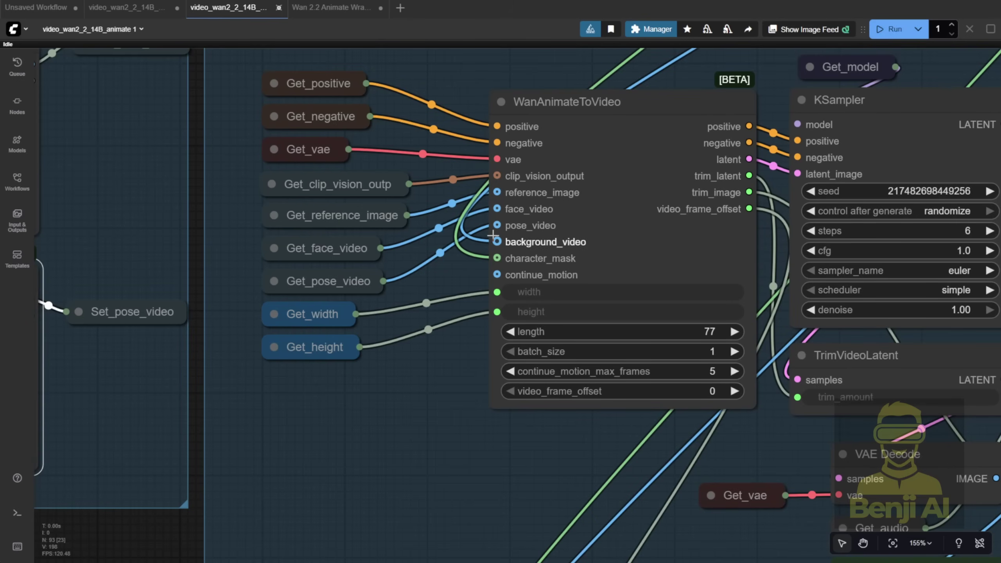
Examine the background_video and character_mask connections on WanAnimateToVideo again at close range
{"action": "scroll", "coordinate": [497, 242], "scroll_direction": "up", "scroll_amount": 2}
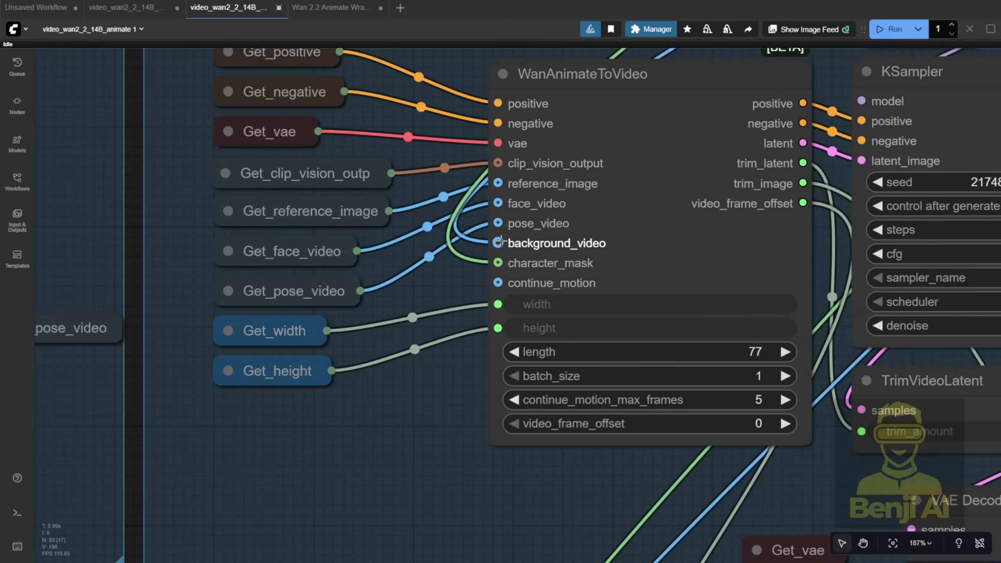
{"action": "left_click_drag", "start_coordinate": [498, 263], "coordinate": [494, 261]}
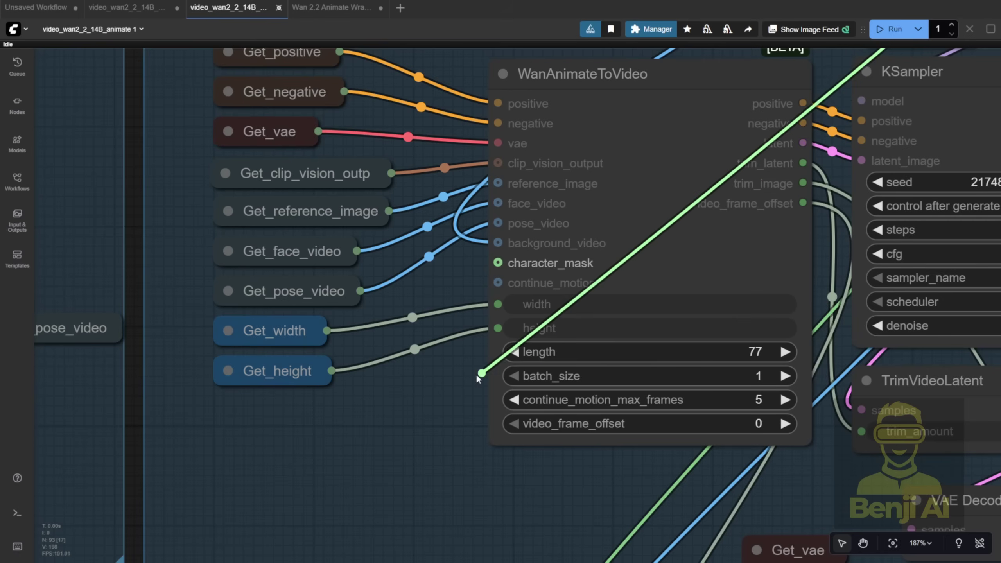
{"action": "left_click_drag", "start_coordinate": [480, 375], "coordinate": [498, 263]}
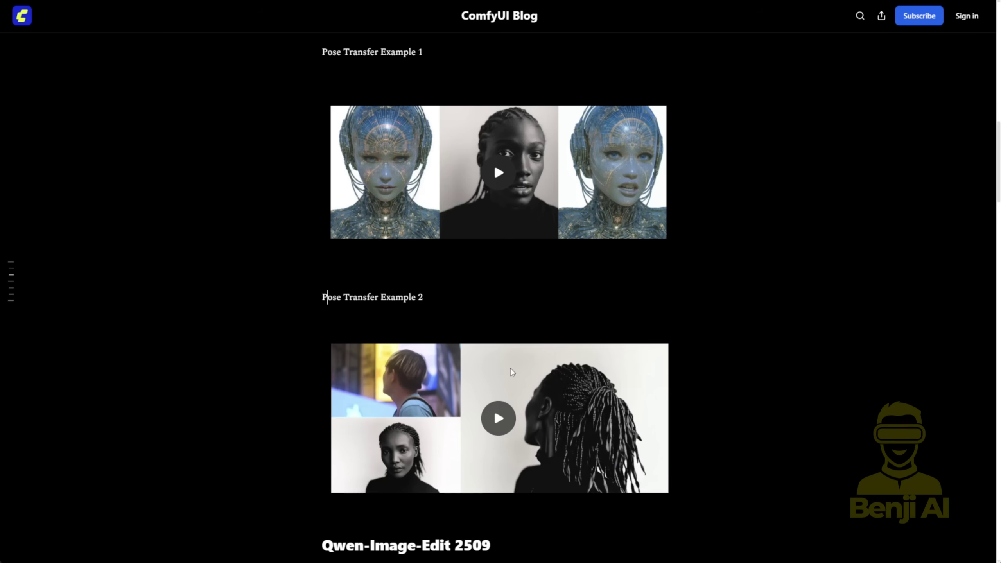
Go to the example outputs on the ComfyUI Blog and play the Character Replacement Example video
{"action": "scroll", "coordinate": [510, 372], "scroll_direction": "up", "scroll_amount": 10}
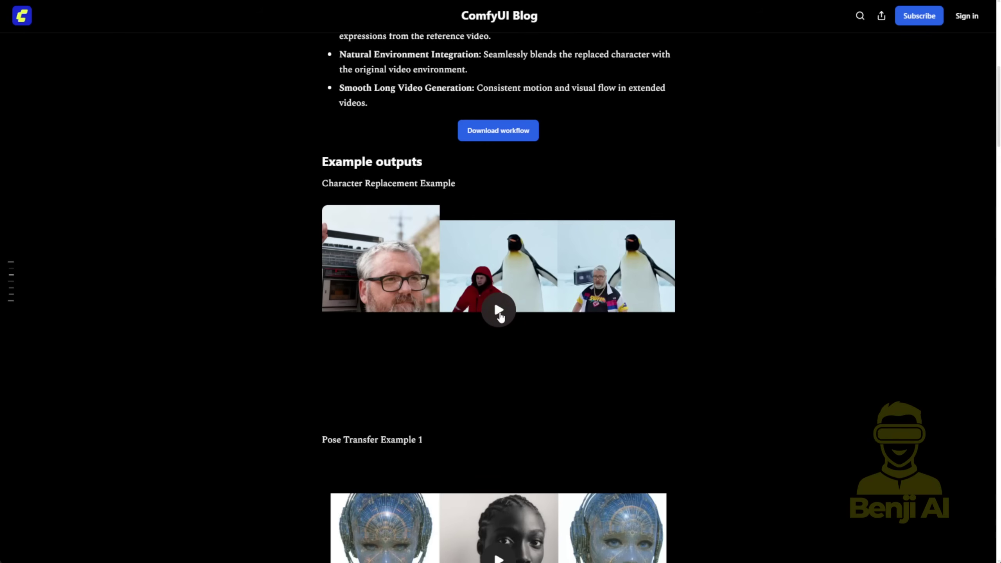
{"action": "left_click", "coordinate": [500, 311]}
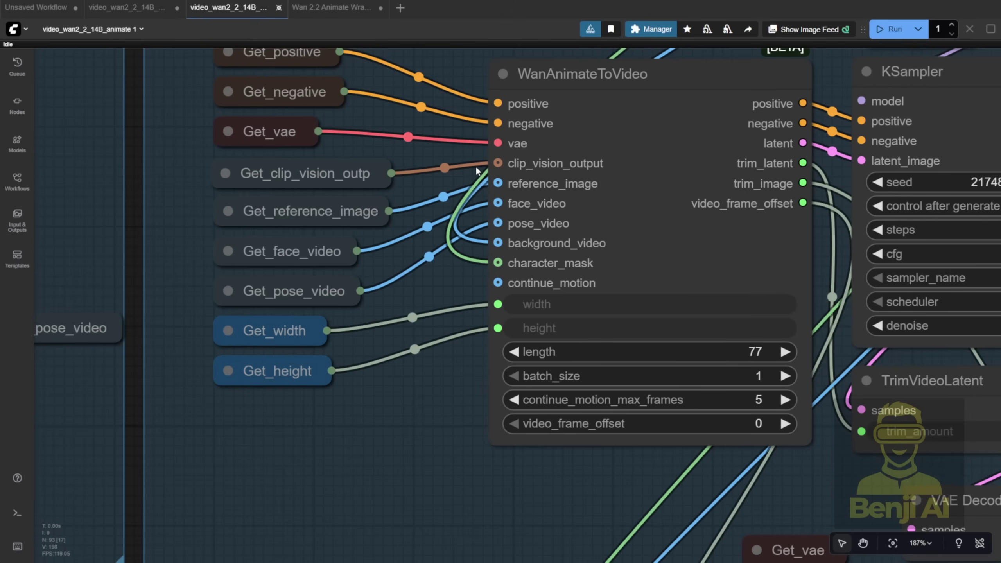
Switch to the Wan 2.2 Animate Wrapper workflow and examine the WanVideo Animate Embeds inputs in its Sampling group
{"action": "left_click_drag", "start_coordinate": [452, 393], "coordinate": [250, 438]}
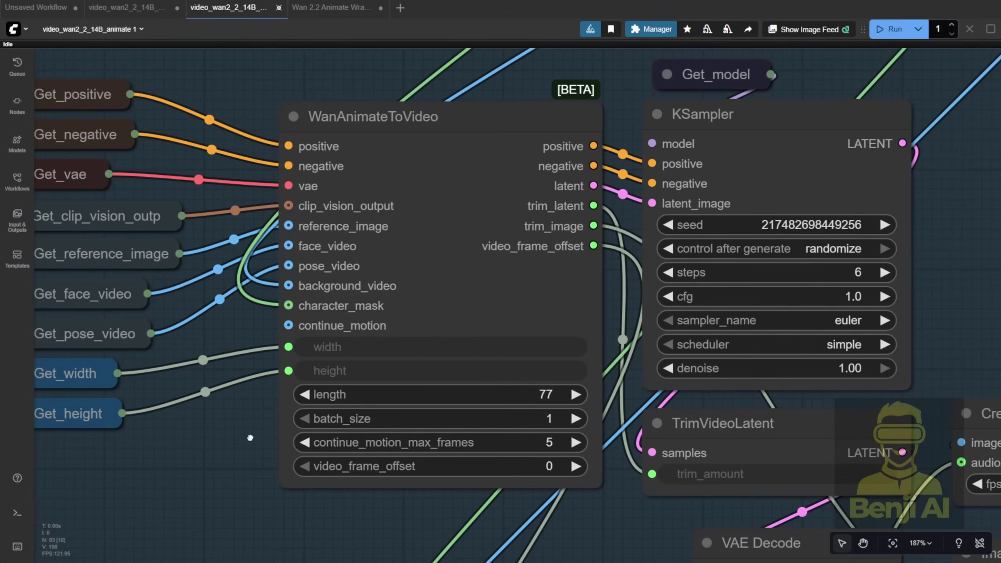
{"action": "left_click", "coordinate": [334, 8]}
{"action": "scroll", "coordinate": [434, 209], "scroll_direction": "up", "scroll_amount": 5}
{"action": "left_click_drag", "start_coordinate": [496, 453], "coordinate": [629, 136]}
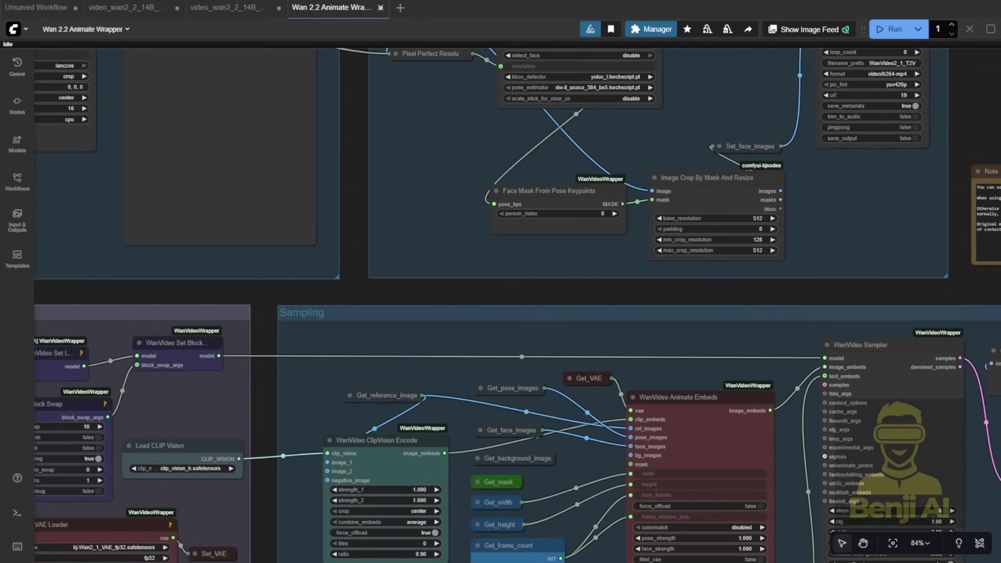
{"action": "left_click_drag", "start_coordinate": [489, 344], "coordinate": [259, 150]}
{"action": "scroll", "coordinate": [438, 282], "scroll_direction": "up", "scroll_amount": 4}
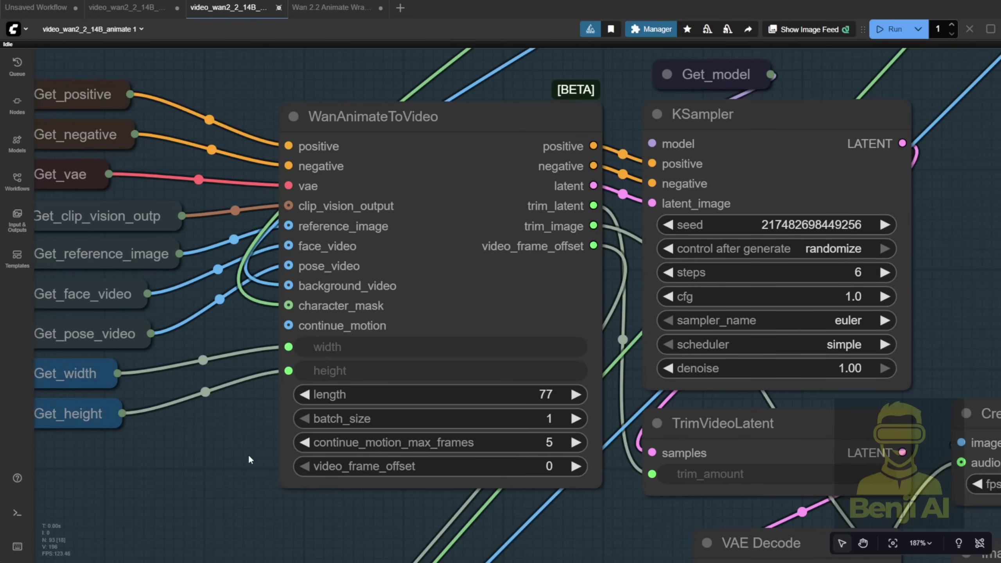
{"action": "scroll", "coordinate": [237, 331], "scroll_direction": "up", "scroll_amount": 4}
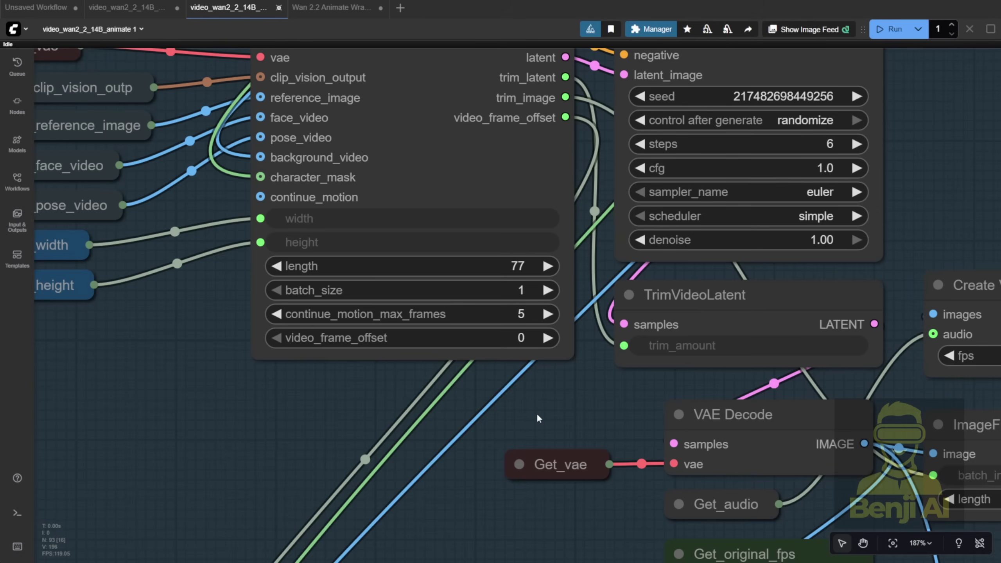
Try to set the length on the native workflow's WanAnimateToVideo node to 81
{"action": "scroll", "coordinate": [461, 145], "scroll_direction": "up", "scroll_amount": 5}
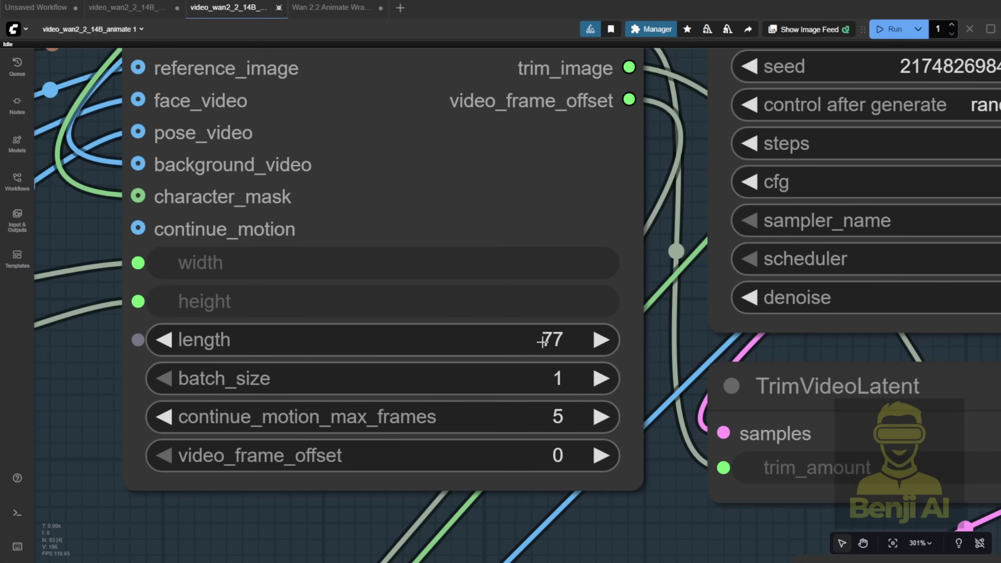
{"action": "left_click", "coordinate": [539, 340]}
{"action": "type", "text": "81"}
{"action": "key", "text": "Return"}
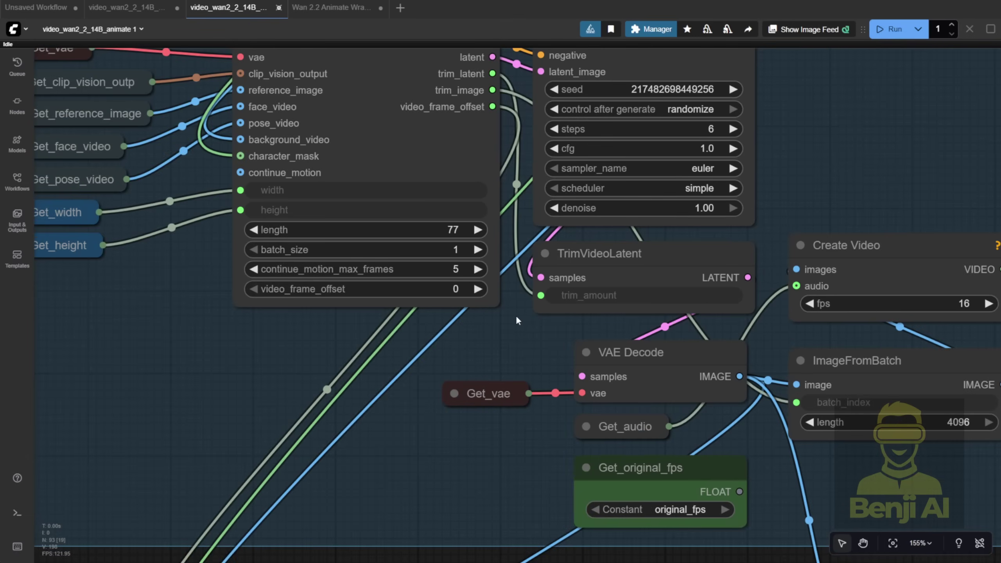
Select the KSampler node in the native workflow and check its steps, cfg, sampler and scheduler settings
{"action": "scroll", "coordinate": [516, 316], "scroll_direction": "down", "scroll_amount": 3}
{"action": "left_click_drag", "start_coordinate": [824, 162], "coordinate": [653, 318]}
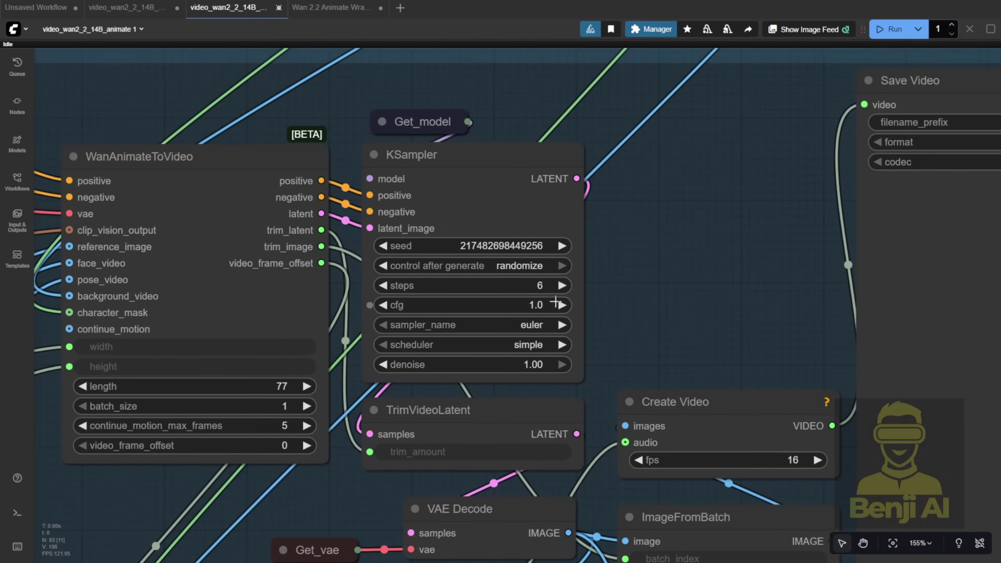
{"action": "left_click", "coordinate": [455, 156]}
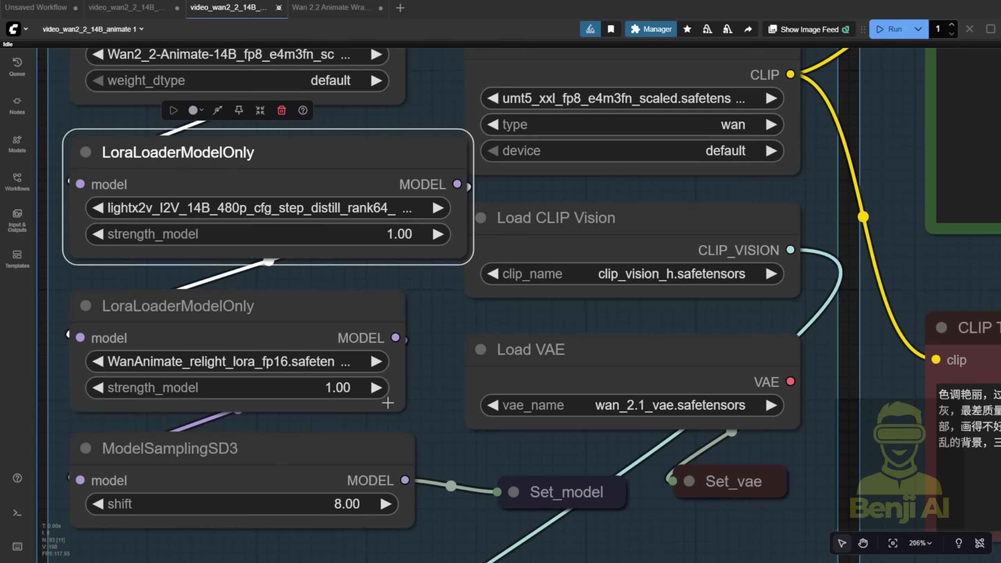
Resize the two LoraLoaderModelOnly nodes to similar widths so the WanAnimate relight LoRA file name is readable
{"action": "left_click_drag", "start_coordinate": [388, 403], "coordinate": [507, 410]}
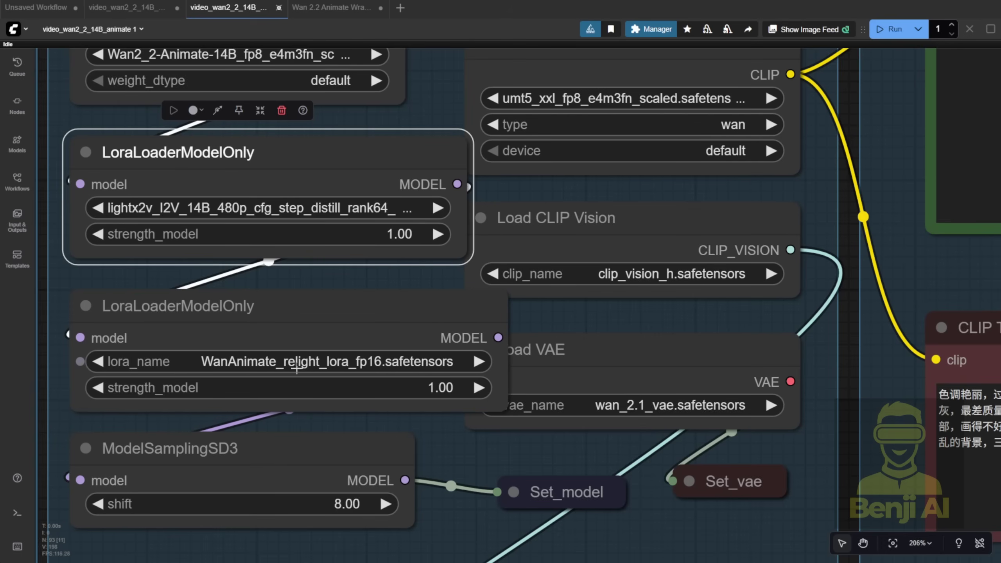
{"action": "key", "text": "ctrl+z"}
{"action": "left_click_drag", "start_coordinate": [465, 255], "coordinate": [441, 242]}
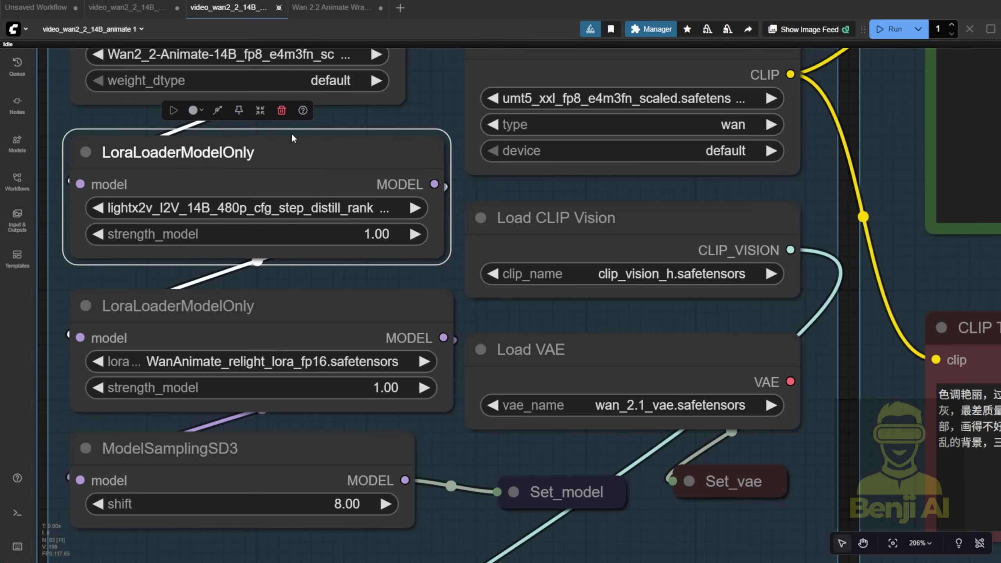
{"action": "mouse_move", "coordinate": [284, 313]}
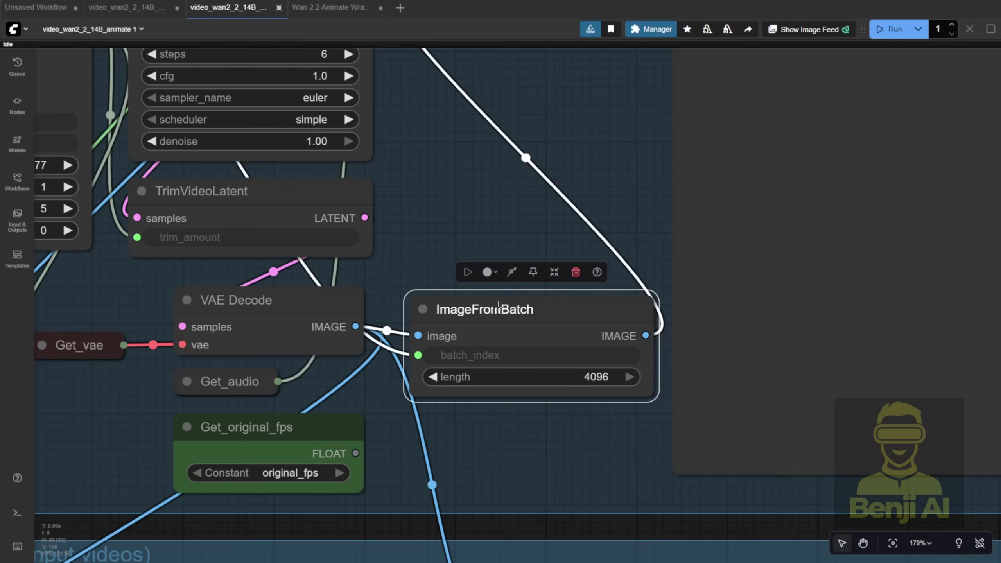
Move the ImageFromBatch node up beside TrimVideoLatent, leaving free space below it
{"action": "left_click_drag", "start_coordinate": [538, 306], "coordinate": [534, 168]}
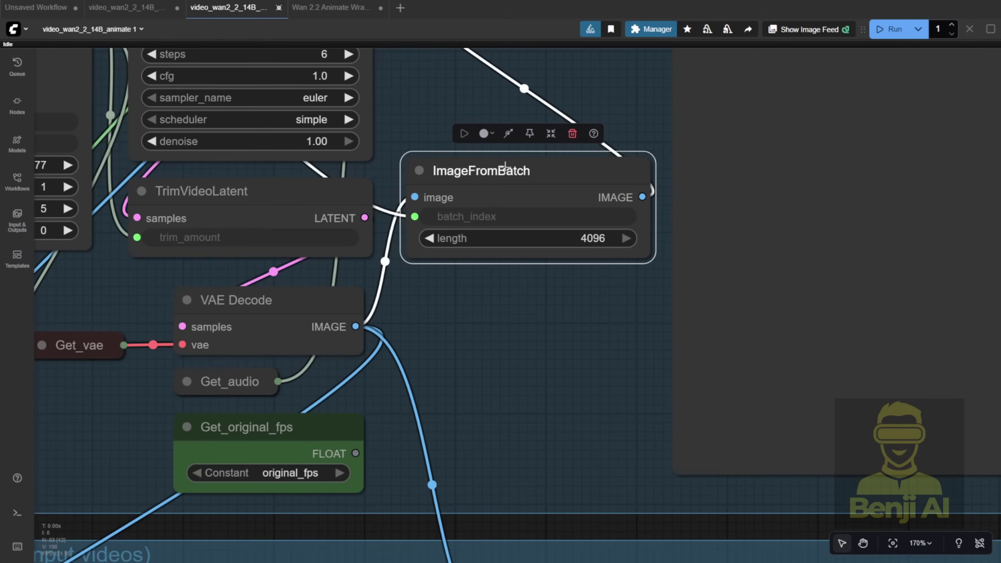
{"action": "left_click_drag", "start_coordinate": [506, 167], "coordinate": [508, 180]}
{"action": "scroll", "coordinate": [545, 293], "scroll_direction": "up", "scroll_amount": 4}
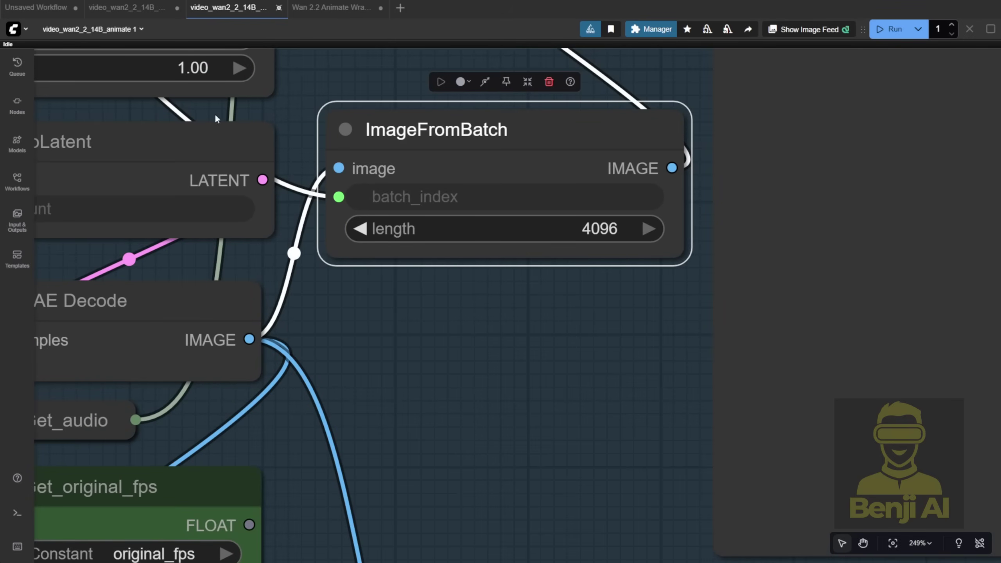
{"action": "left_click_drag", "start_coordinate": [517, 134], "coordinate": [572, 192]}
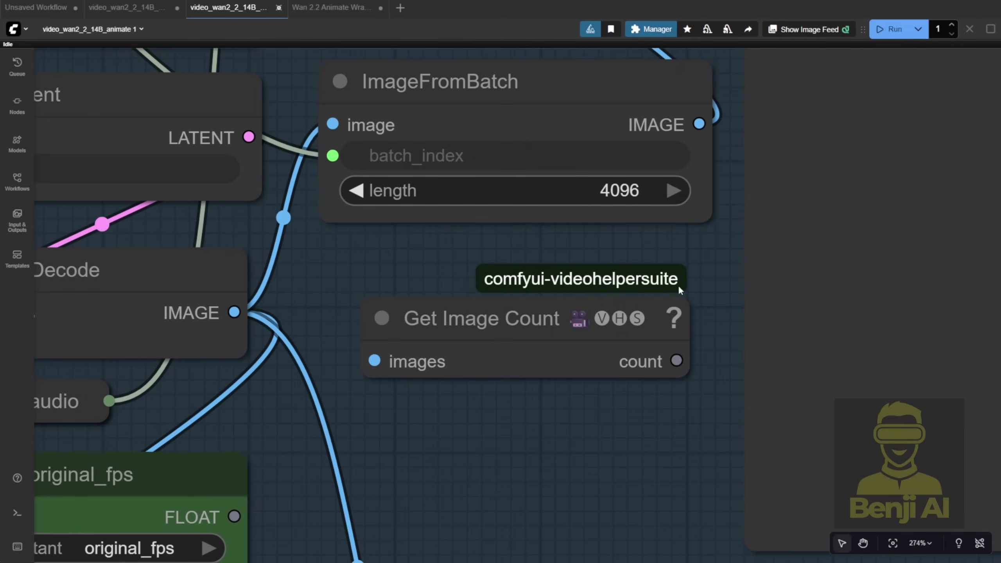
Connect VAE Decode's IMAGE output to the Get Image Count node, link its count to ImageFromBatch's length, and move it closer
{"action": "left_click_drag", "start_coordinate": [234, 312], "coordinate": [374, 360]}
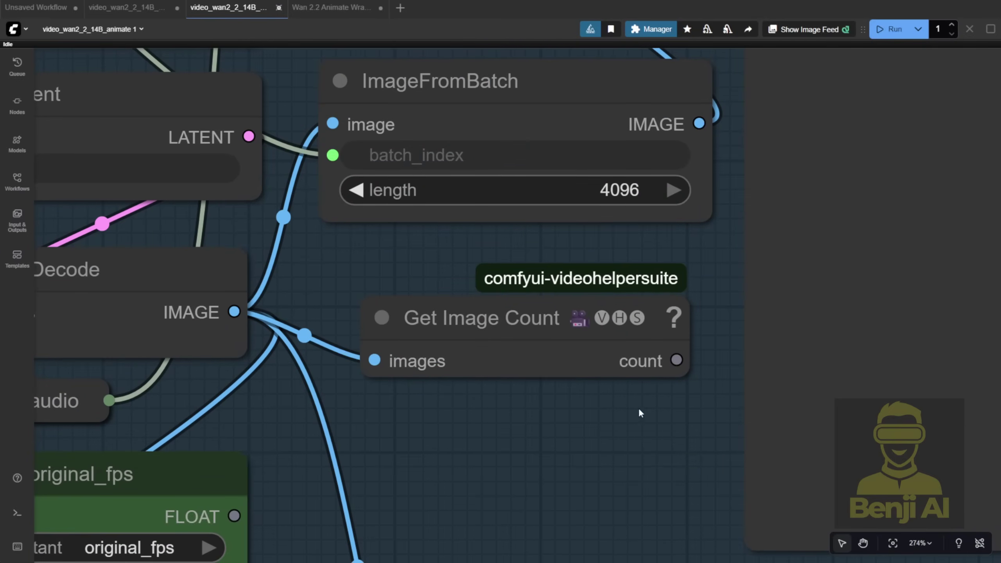
{"action": "left_click_drag", "start_coordinate": [676, 360], "coordinate": [332, 190]}
{"action": "left_click_drag", "start_coordinate": [441, 321], "coordinate": [423, 290]}
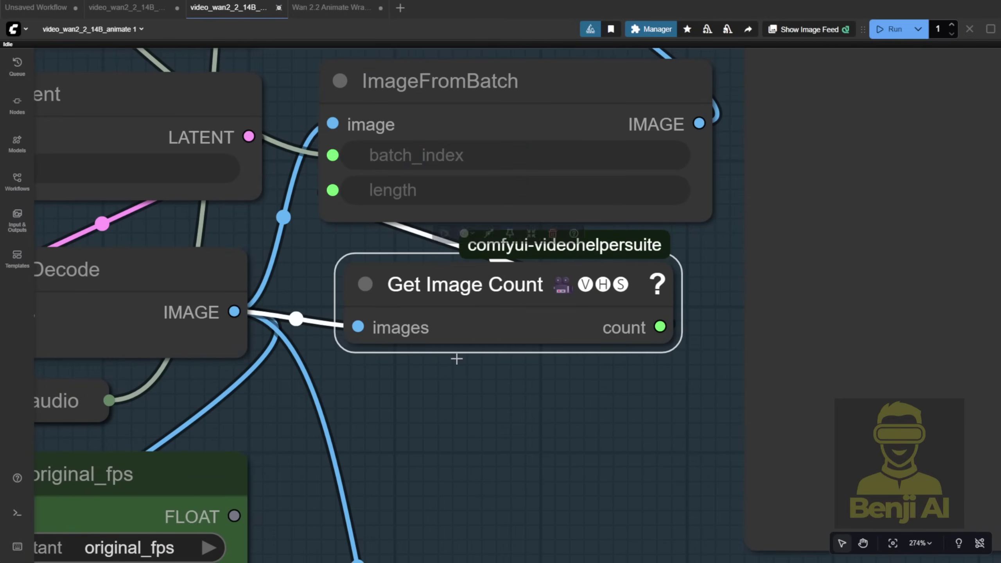
Disconnect the count link from ImageFromBatch's length and compare that setting with the length on WanAnimateToVideo
{"action": "scroll", "coordinate": [416, 229], "scroll_direction": "up", "scroll_amount": 1}
{"action": "left_click_drag", "start_coordinate": [332, 225], "coordinate": [357, 233]}
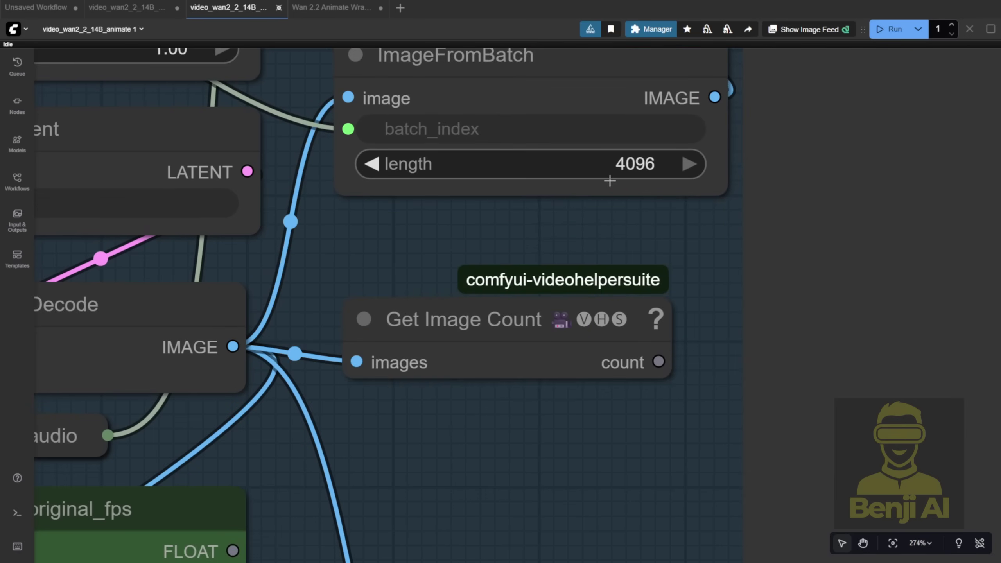
{"action": "scroll", "coordinate": [540, 251], "scroll_direction": "down", "scroll_amount": 7}
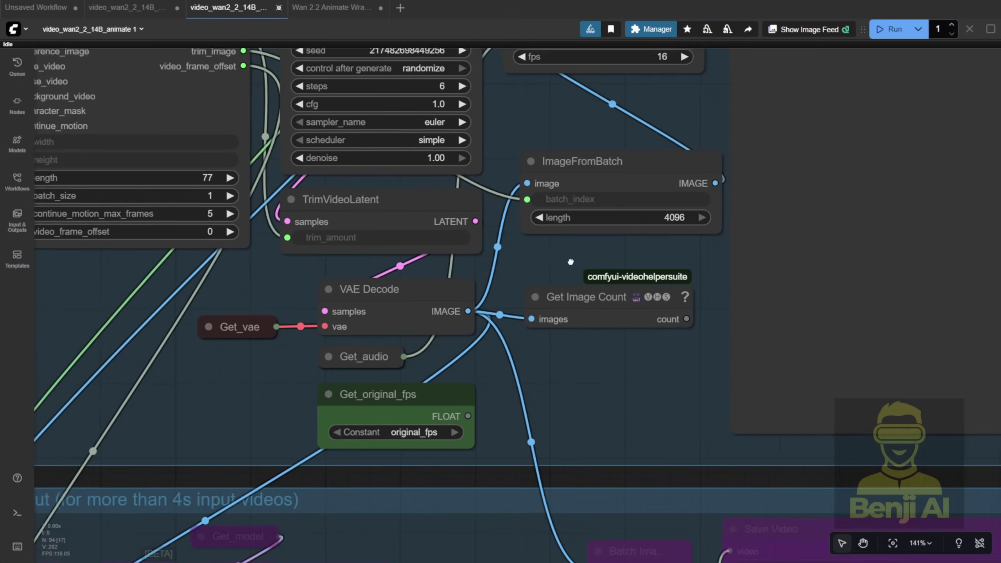
{"action": "scroll", "coordinate": [363, 263], "scroll_direction": "up", "scroll_amount": 3}
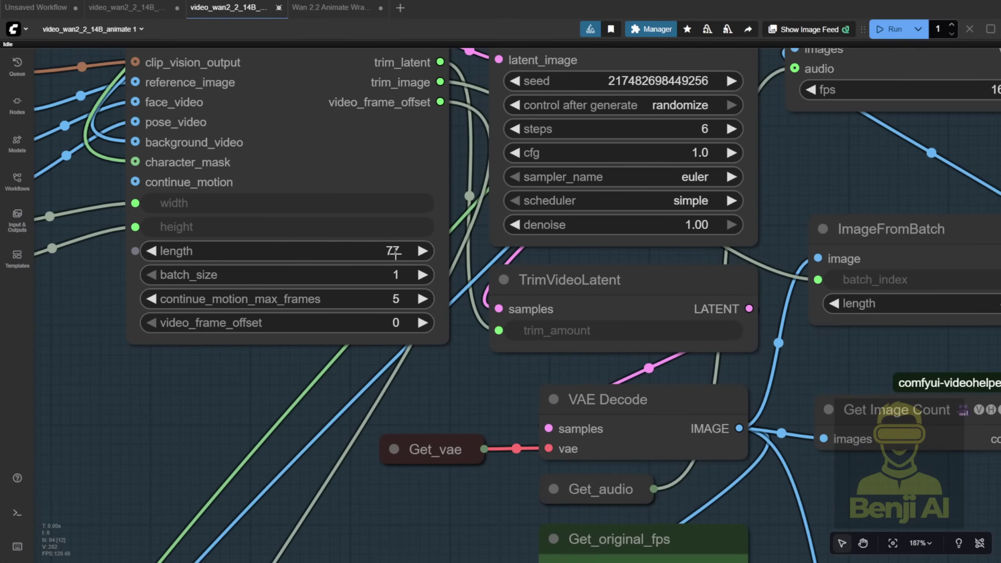
Connect the count output of Get Image Count to the length input of ImageFromBatch
{"action": "left_click_drag", "start_coordinate": [790, 365], "coordinate": [391, 360]}
{"action": "left_click_drag", "start_coordinate": [631, 434], "coordinate": [419, 299]}
{"action": "scroll", "coordinate": [547, 466], "scroll_direction": "down", "scroll_amount": 3}
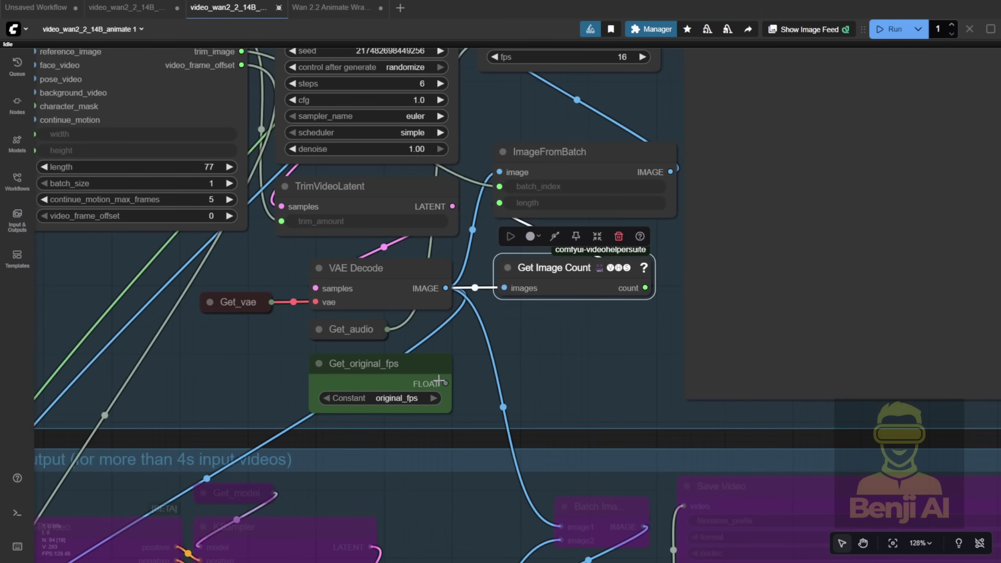
Inspect the Get_original_fps node and its FLOAT output in relation to the Create Video node's fps setting
{"action": "scroll", "coordinate": [463, 380], "scroll_direction": "up", "scroll_amount": 3}
{"action": "left_click", "coordinate": [382, 365]}
{"action": "scroll", "coordinate": [544, 383], "scroll_direction": "down", "scroll_amount": 3}
{"action": "scroll", "coordinate": [597, 353], "scroll_direction": "down", "scroll_amount": 5}
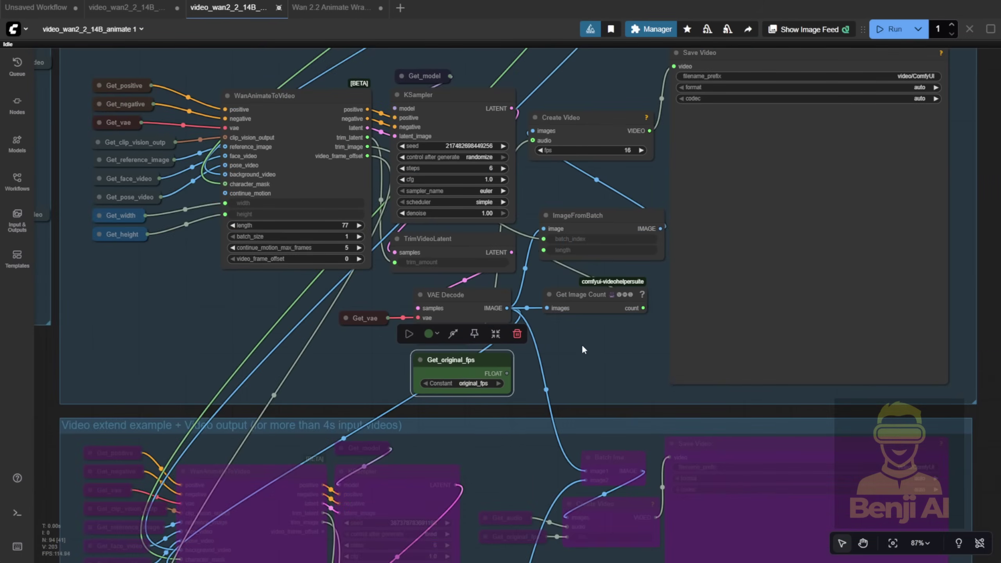
{"action": "scroll", "coordinate": [575, 422], "scroll_direction": "up", "scroll_amount": 3}
{"action": "scroll", "coordinate": [575, 422], "scroll_direction": "up", "scroll_amount": 1}
{"action": "mouse_move", "coordinate": [493, 476]}
{"action": "left_mouse_down"}
{"action": "mouse_move", "coordinate": [525, 201]}
{"action": "mouse_move", "coordinate": [560, 146]}
{"action": "mouse_move", "coordinate": [520, 182]}
{"action": "mouse_move", "coordinate": [536, 178]}
{"action": "mouse_move", "coordinate": [506, 481]}
{"action": "mouse_move", "coordinate": [493, 477]}
{"action": "left_mouse_up"}
{"action": "left_click", "coordinate": [606, 459]}
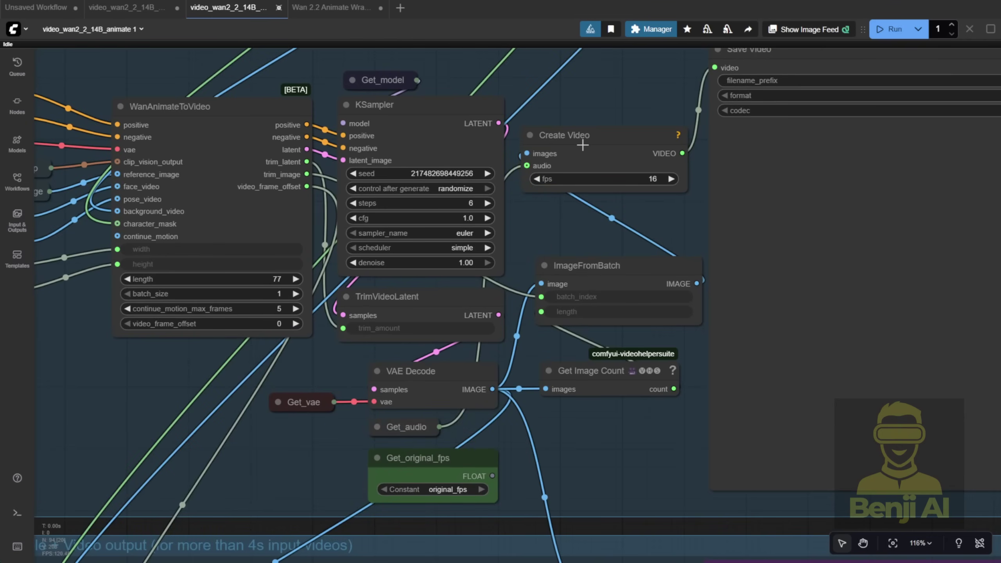
Set all nodes in the "Video extend example + Video output" group to Always
{"action": "scroll", "coordinate": [552, 236], "scroll_direction": "up", "scroll_amount": 4}
{"action": "left_click", "coordinate": [572, 193]}
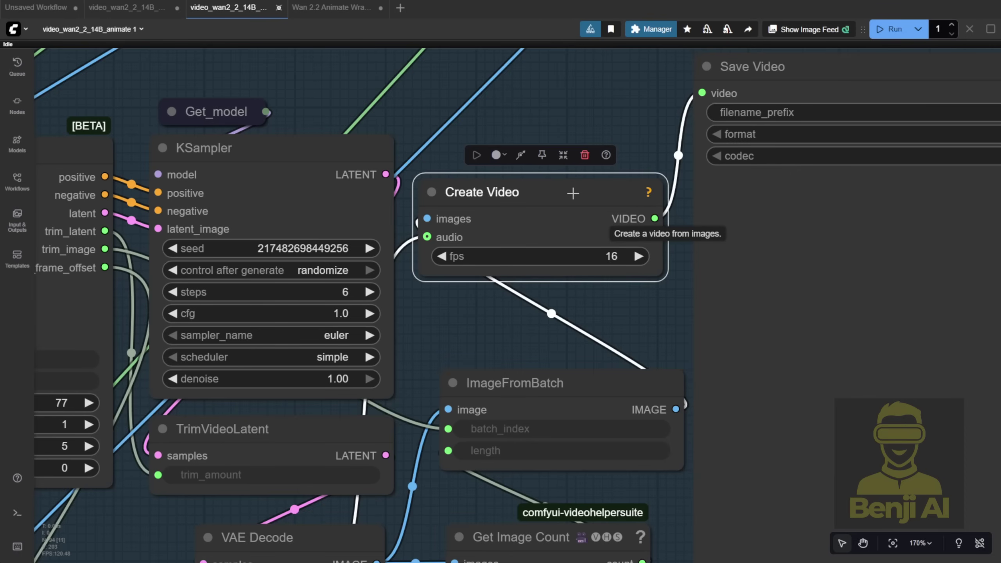
{"action": "scroll", "coordinate": [573, 194], "scroll_direction": "down", "scroll_amount": 5}
{"action": "left_click_drag", "start_coordinate": [554, 481], "coordinate": [597, 222]}
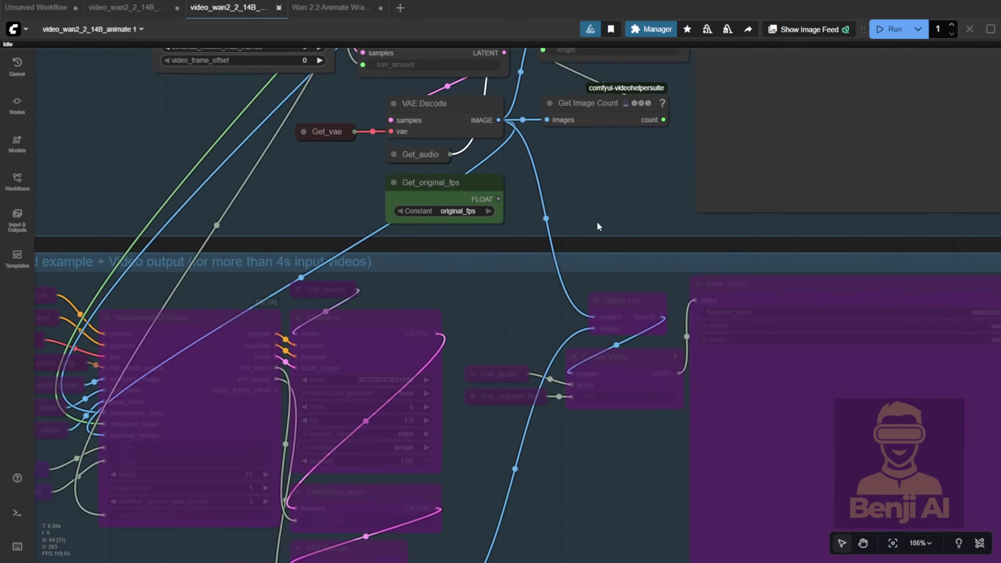
{"action": "scroll", "coordinate": [597, 223], "scroll_direction": "down", "scroll_amount": 3}
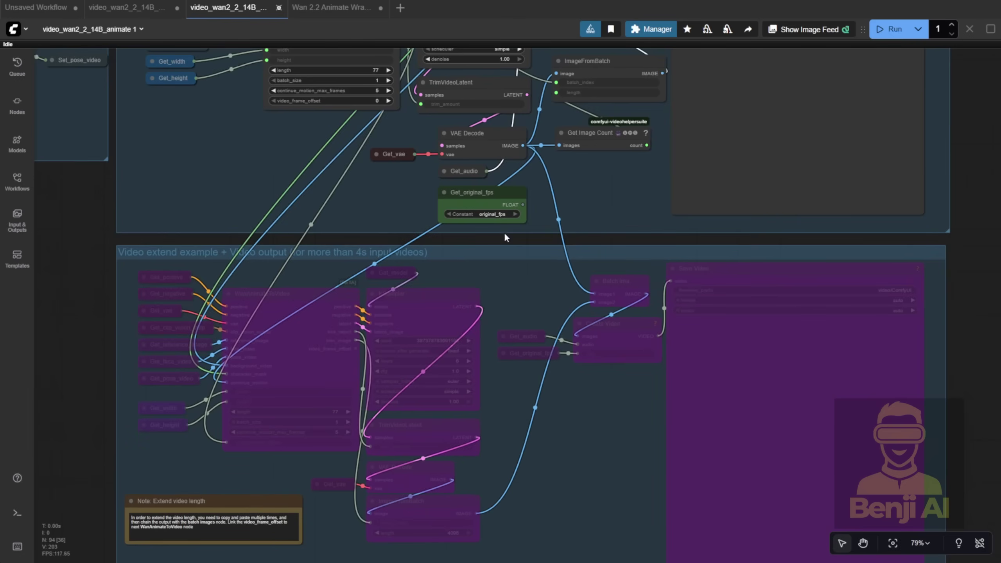
{"action": "left_click_drag", "start_coordinate": [505, 235], "coordinate": [568, 128]}
{"action": "right_click", "coordinate": [575, 177]}
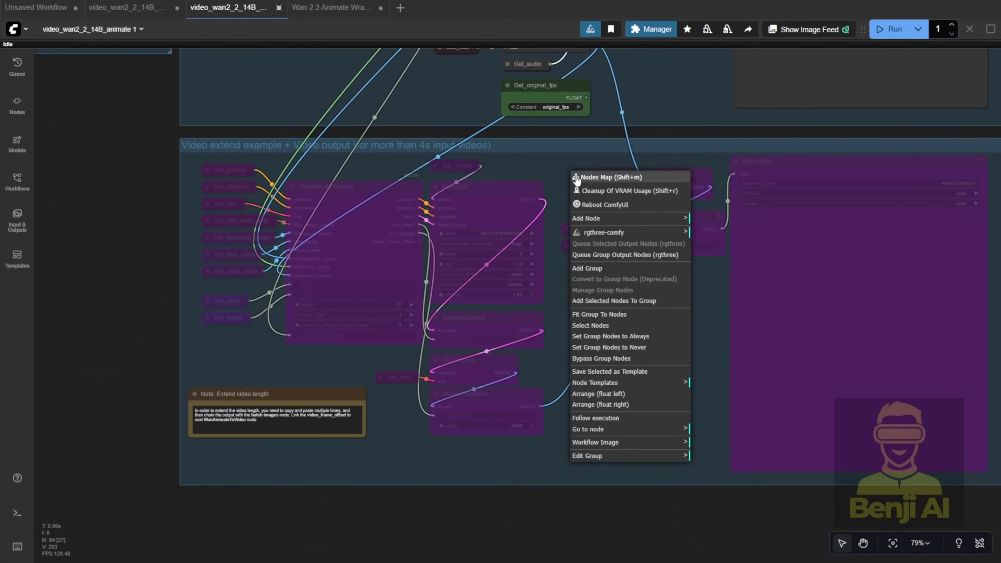
{"action": "left_click", "coordinate": [618, 337]}
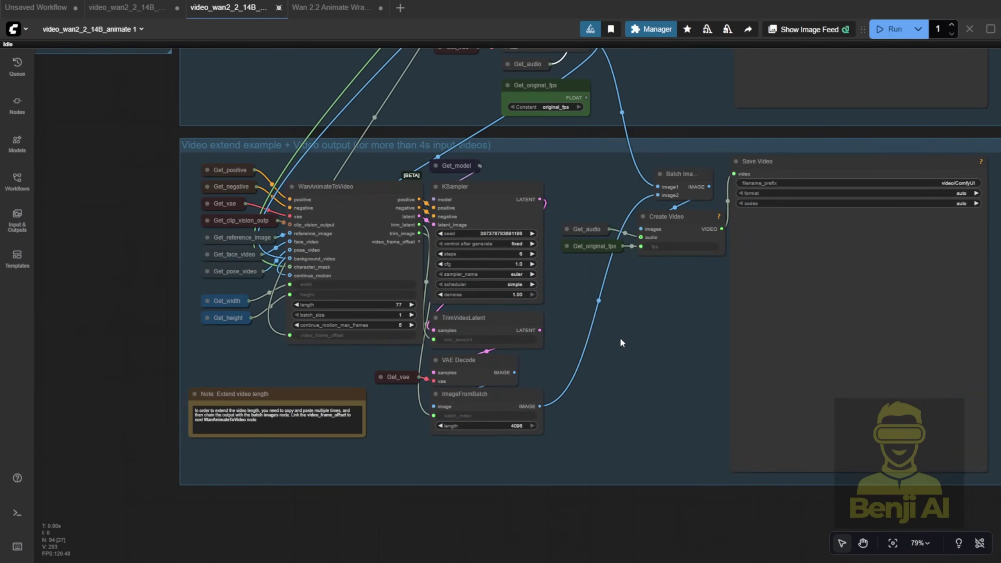
Relink the sampling group's video_frame_offset output to the video_frame_offset input of the extend group's WanAnimateToVideo, as the Extend video length note describes
{"action": "scroll", "coordinate": [178, 233], "scroll_direction": "up", "scroll_amount": 4}
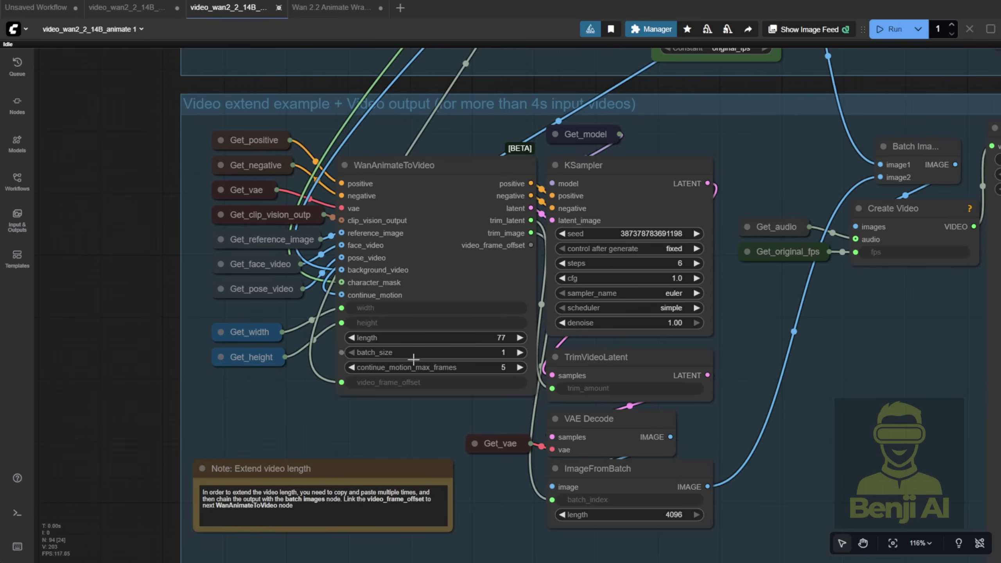
{"action": "left_click_drag", "start_coordinate": [365, 381], "coordinate": [481, 130]}
{"action": "scroll", "coordinate": [411, 279], "scroll_direction": "up", "scroll_amount": 8}
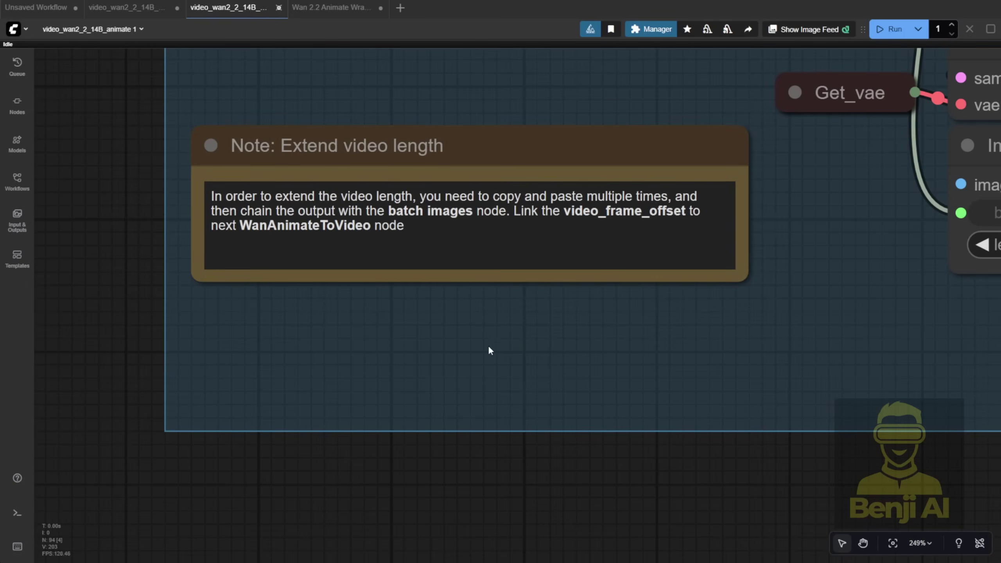
{"action": "scroll", "coordinate": [491, 350], "scroll_direction": "down", "scroll_amount": 2}
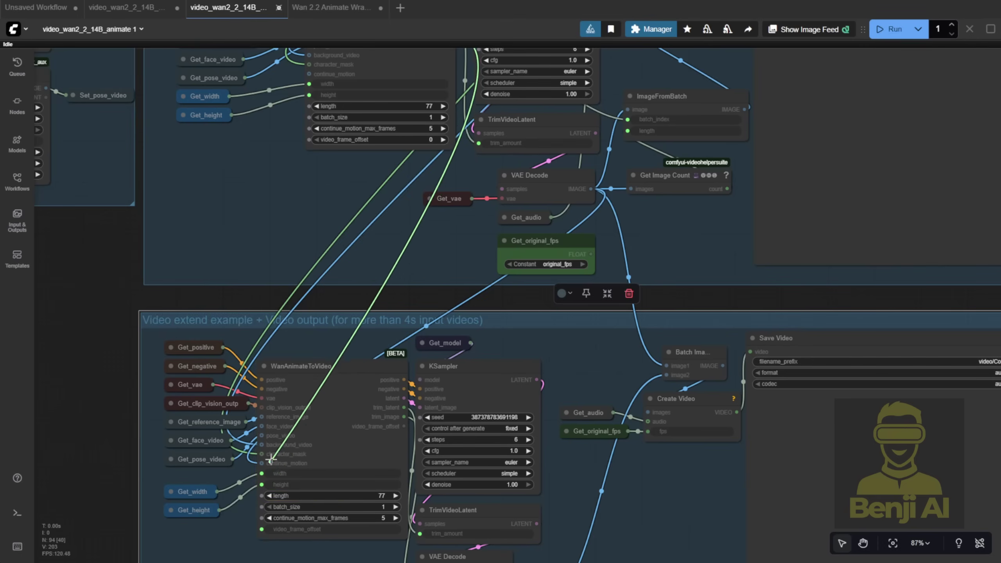
{"action": "left_click_drag", "start_coordinate": [288, 406], "coordinate": [263, 533]}
{"action": "left_click_drag", "start_coordinate": [265, 484], "coordinate": [261, 530]}
{"action": "scroll", "coordinate": [235, 544], "scroll_direction": "up", "scroll_amount": 7}
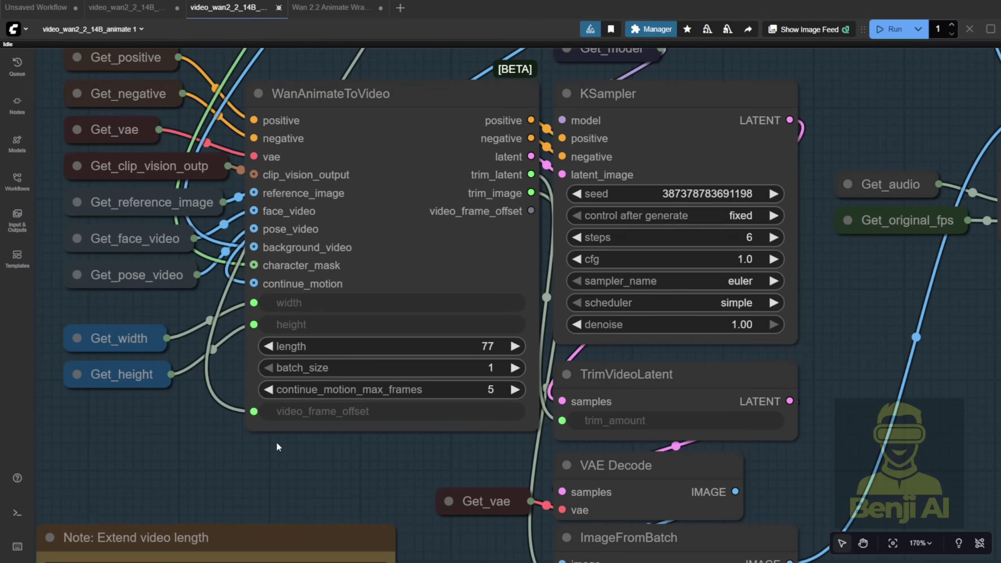
Paste four copies of the video extend group onto the empty canvas, staggered diagonally below the original
{"action": "scroll", "coordinate": [277, 447], "scroll_direction": "down", "scroll_amount": 15}
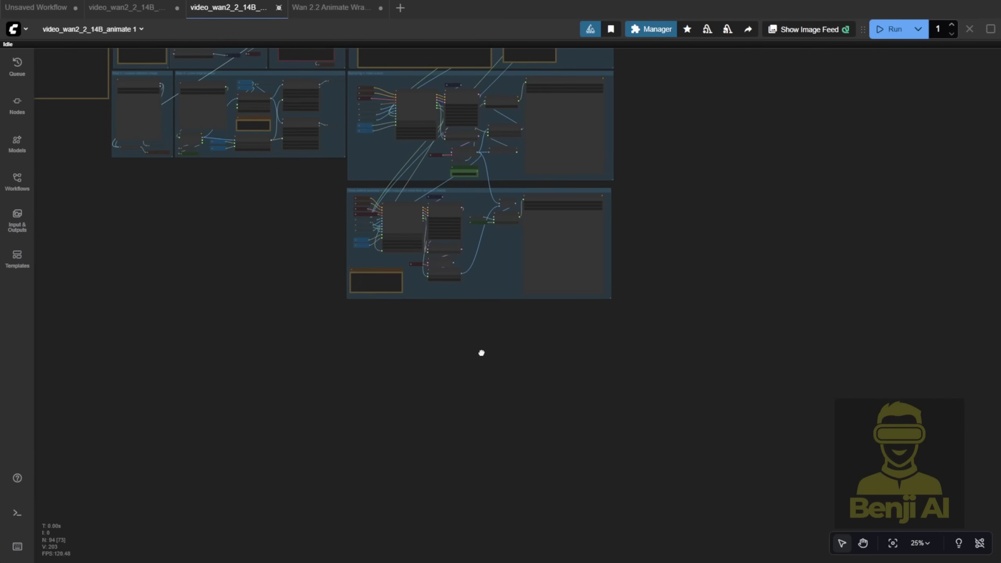
{"action": "key", "text": "ctrl+v"}
{"action": "left_click_drag", "start_coordinate": [488, 467], "coordinate": [487, 327]}
{"action": "left_click", "coordinate": [611, 389]}
{"action": "key", "text": "ctrl+v"}
{"action": "left_click_drag", "start_coordinate": [540, 439], "coordinate": [431, 221]}
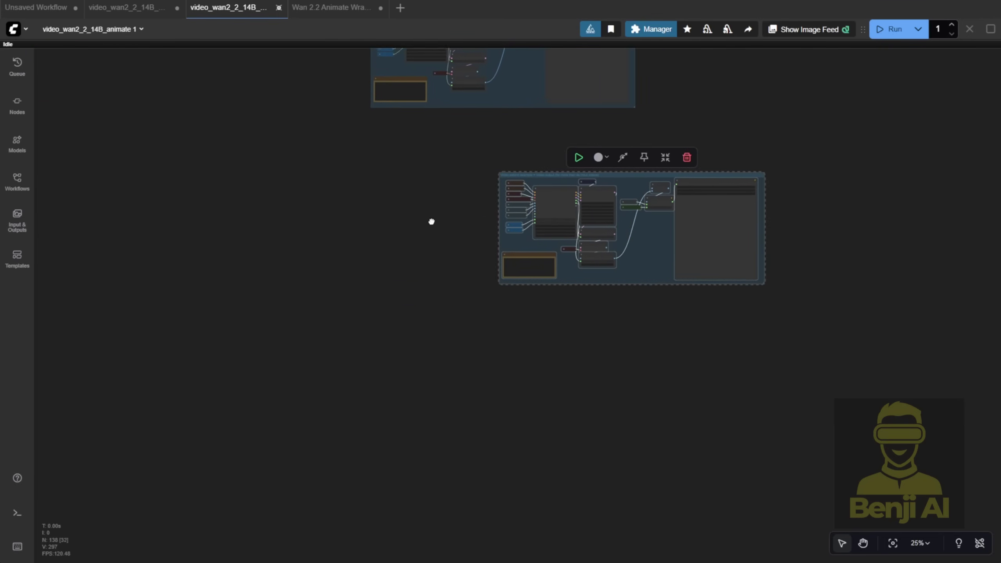
{"action": "left_click", "coordinate": [694, 376]}
{"action": "key", "text": "ctrl+v"}
{"action": "left_click_drag", "start_coordinate": [590, 404], "coordinate": [449, 148]}
{"action": "left_click", "coordinate": [653, 314]}
{"action": "key", "text": "ctrl+v"}
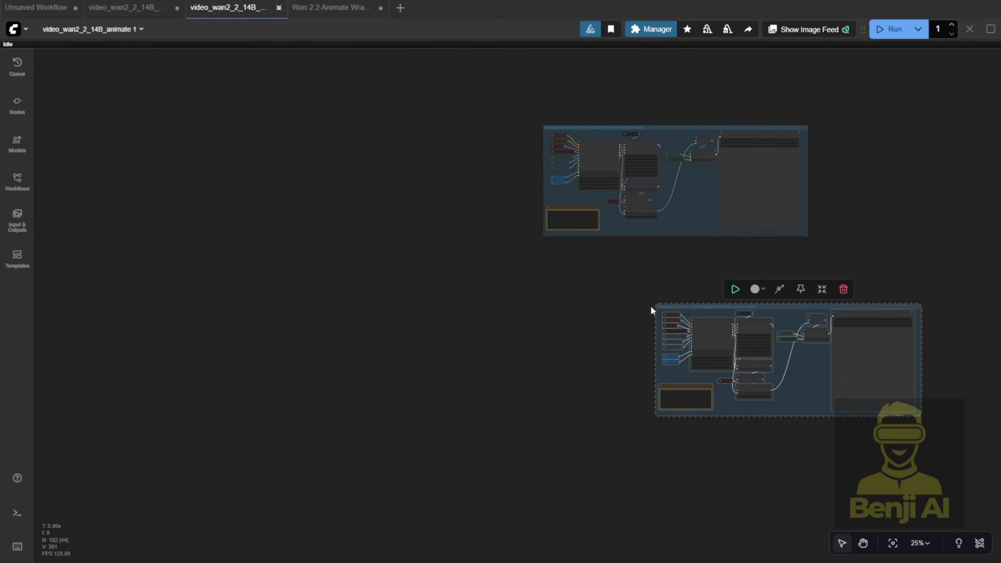
{"action": "scroll", "coordinate": [646, 311], "scroll_direction": "down", "scroll_amount": 5}
{"action": "scroll", "coordinate": [575, 359], "scroll_direction": "up", "scroll_amount": 3}
{"action": "scroll", "coordinate": [555, 398], "scroll_direction": "up", "scroll_amount": 3}
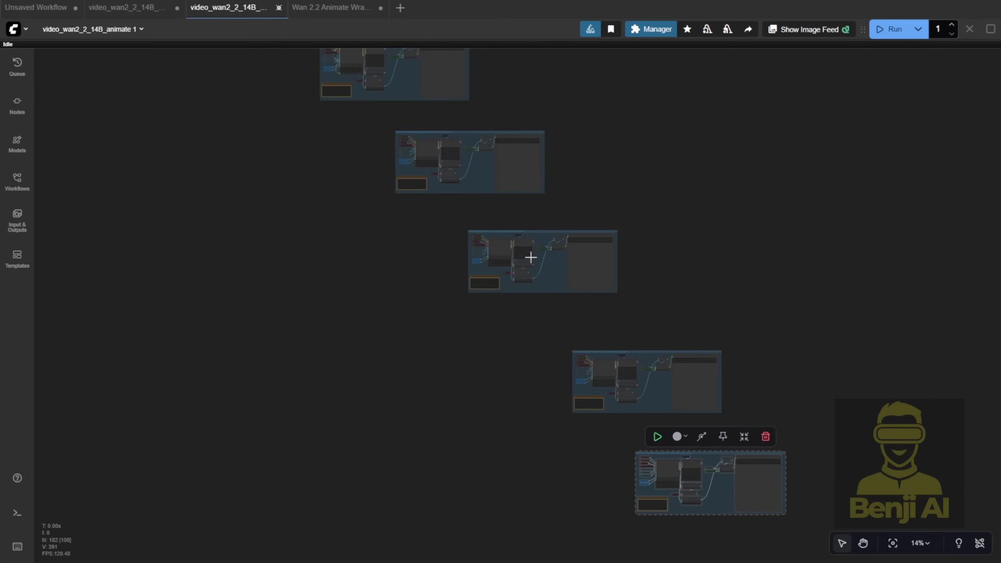
Connect the extend group's WanAnimateToVideo trim_image output to the batch_index input of ImageFromBatch
{"action": "key", "text": "."}
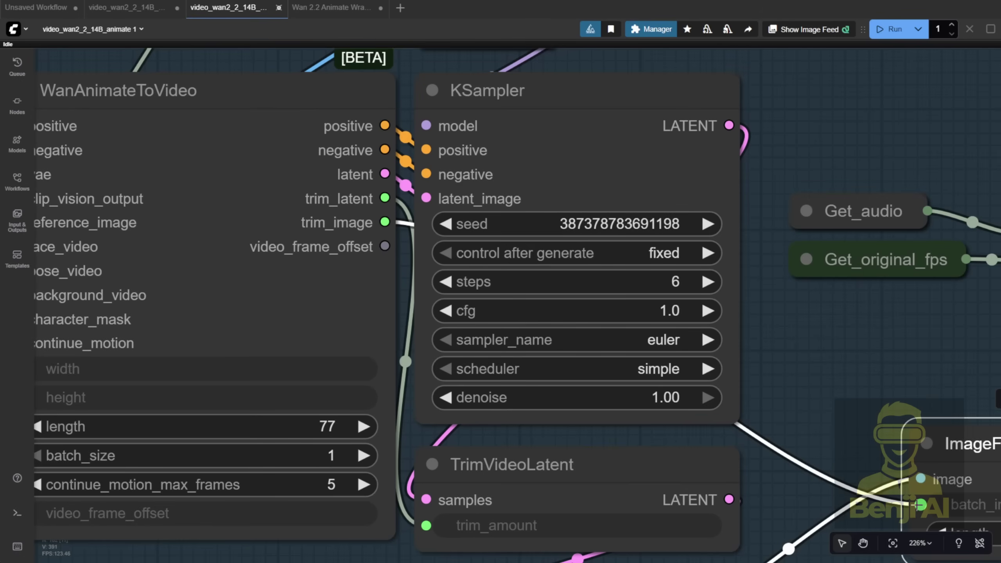
{"action": "left_click_drag", "start_coordinate": [385, 221], "coordinate": [919, 504]}
{"action": "scroll", "coordinate": [307, 220], "scroll_direction": "up", "scroll_amount": 2}
{"action": "left_click_drag", "start_coordinate": [376, 223], "coordinate": [643, 247]}
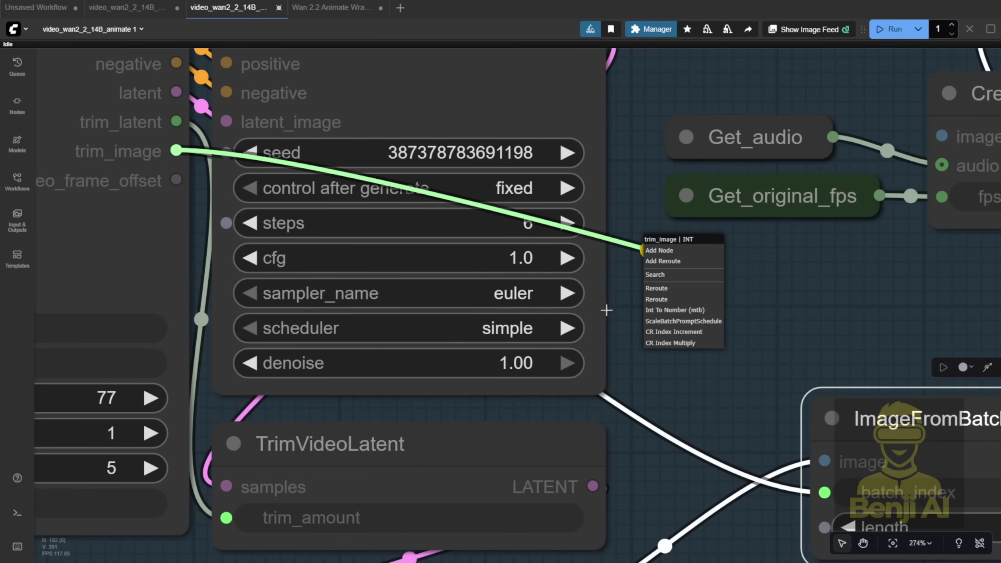
{"action": "left_click", "coordinate": [838, 304]}
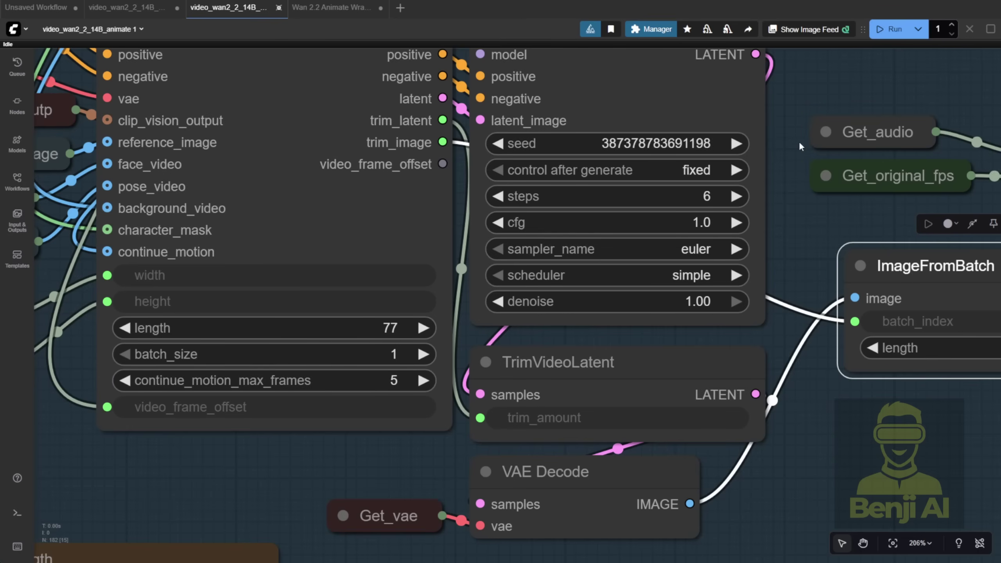
Move the extend group's ImageFromBatch node to just below the Create Video node
{"action": "left_click_drag", "start_coordinate": [789, 245], "coordinate": [549, 306]}
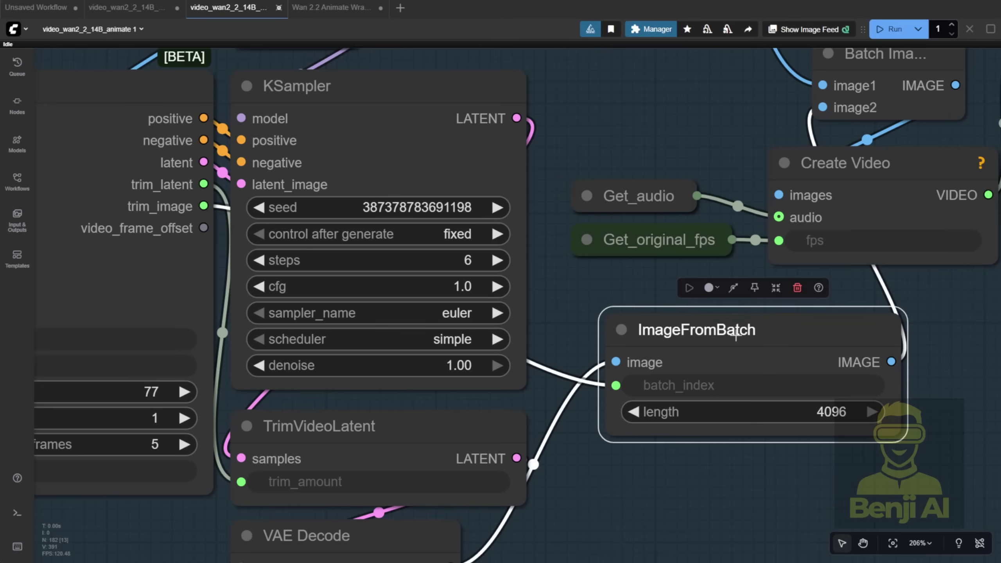
{"action": "left_click_drag", "start_coordinate": [736, 335], "coordinate": [811, 311]}
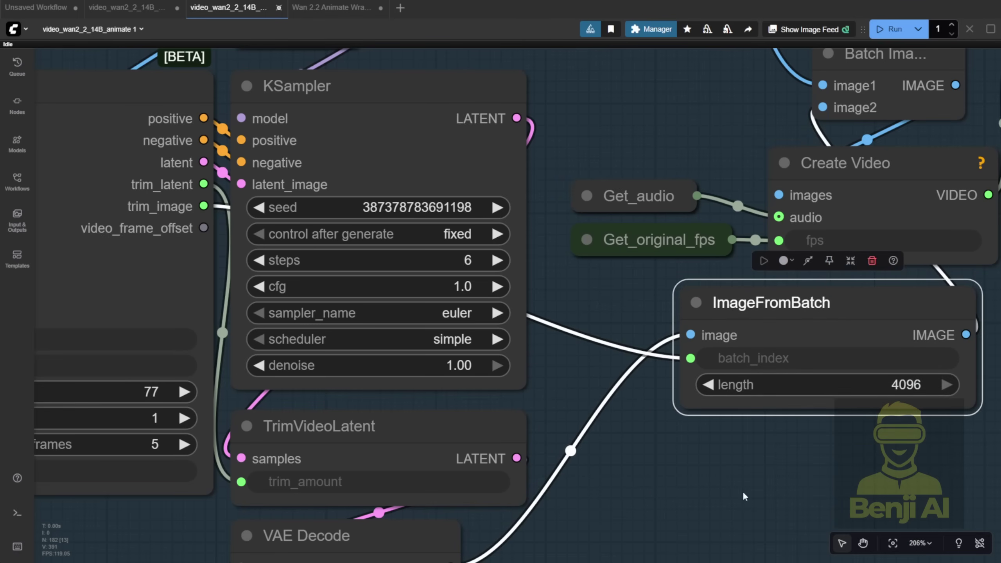
{"action": "left_click_drag", "start_coordinate": [744, 499], "coordinate": [456, 486]}
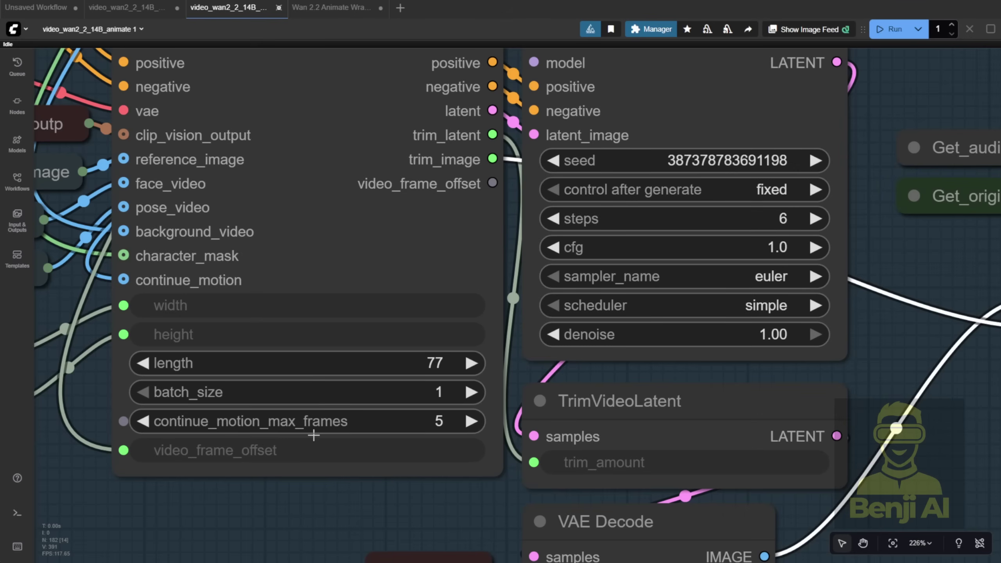
{"action": "scroll", "coordinate": [314, 435], "scroll_direction": "down", "scroll_amount": 9}
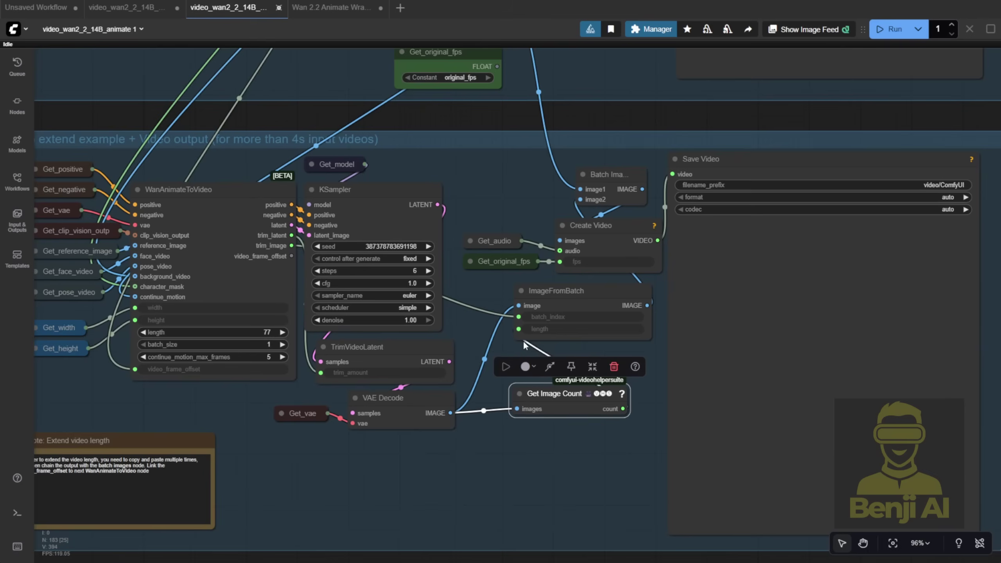
Disconnect the length input of the extend group's ImageFromBatch and relink it to the count output of Get Image Count
{"action": "left_click_drag", "start_coordinate": [517, 329], "coordinate": [488, 382]}
{"action": "left_click", "coordinate": [596, 496]}
{"action": "scroll", "coordinate": [588, 331], "scroll_direction": "up", "scroll_amount": 4}
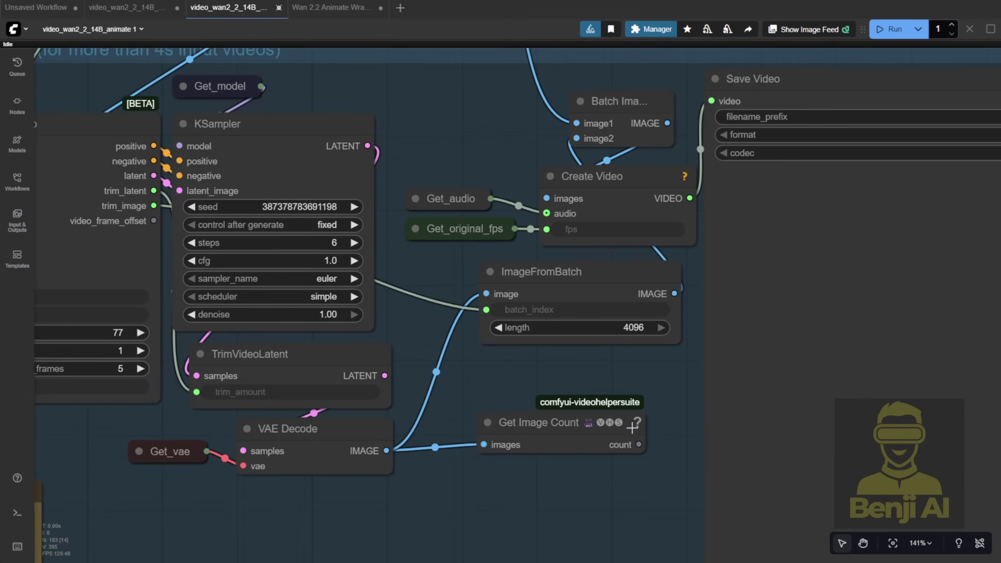
{"action": "left_click_drag", "start_coordinate": [640, 445], "coordinate": [473, 361]}
{"action": "left_click", "coordinate": [438, 377]}
{"action": "scroll", "coordinate": [605, 361], "scroll_direction": "up", "scroll_amount": 4}
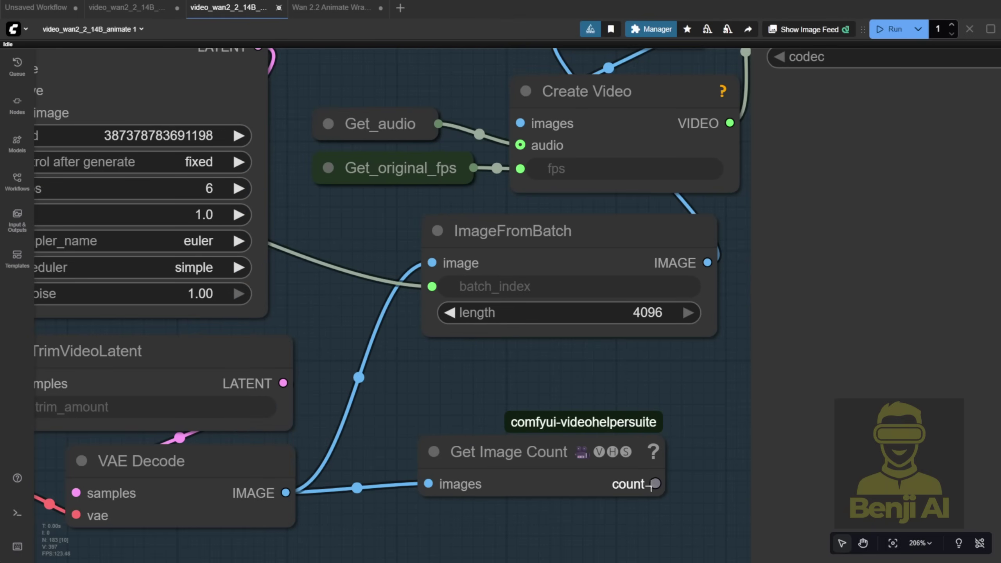
{"action": "left_click_drag", "start_coordinate": [655, 484], "coordinate": [425, 333]}
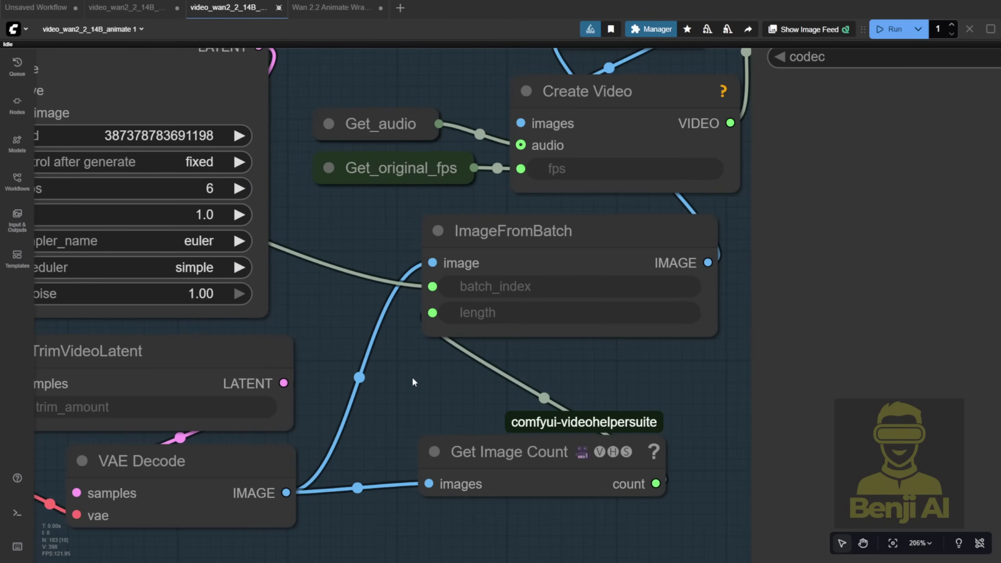
Bypass all nodes in the video extend group and move the group further down the canvas
{"action": "scroll", "coordinate": [413, 377], "scroll_direction": "down", "scroll_amount": 5}
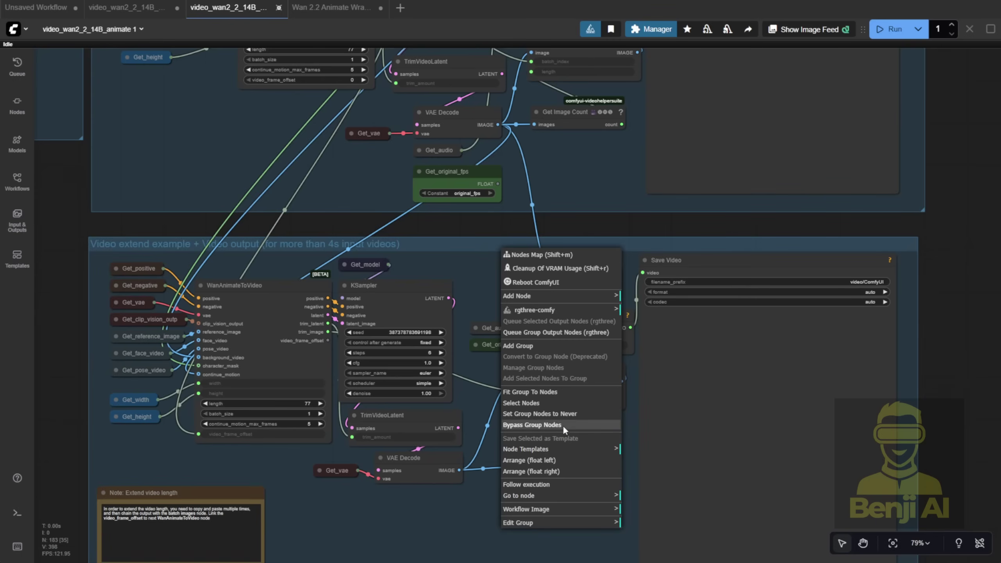
{"action": "left_click", "coordinate": [563, 426]}
{"action": "left_click_drag", "start_coordinate": [498, 245], "coordinate": [514, 339]}
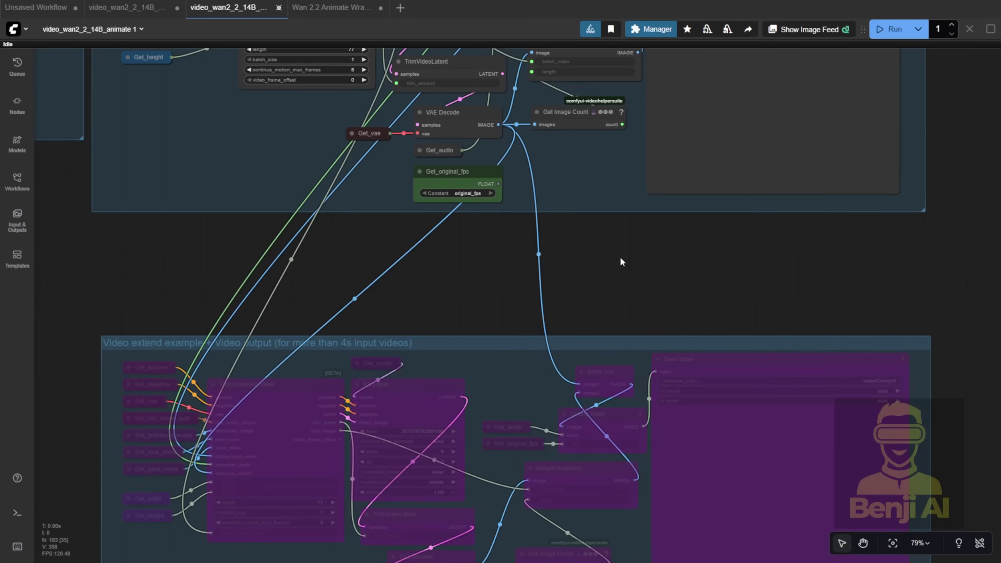
Widen the Load Video node and move it below the Step 4 group, with the Load Image node moved below Step 3
{"action": "scroll", "coordinate": [621, 258], "scroll_direction": "down", "scroll_amount": 3}
{"action": "left_click_drag", "start_coordinate": [621, 259], "coordinate": [666, 436]}
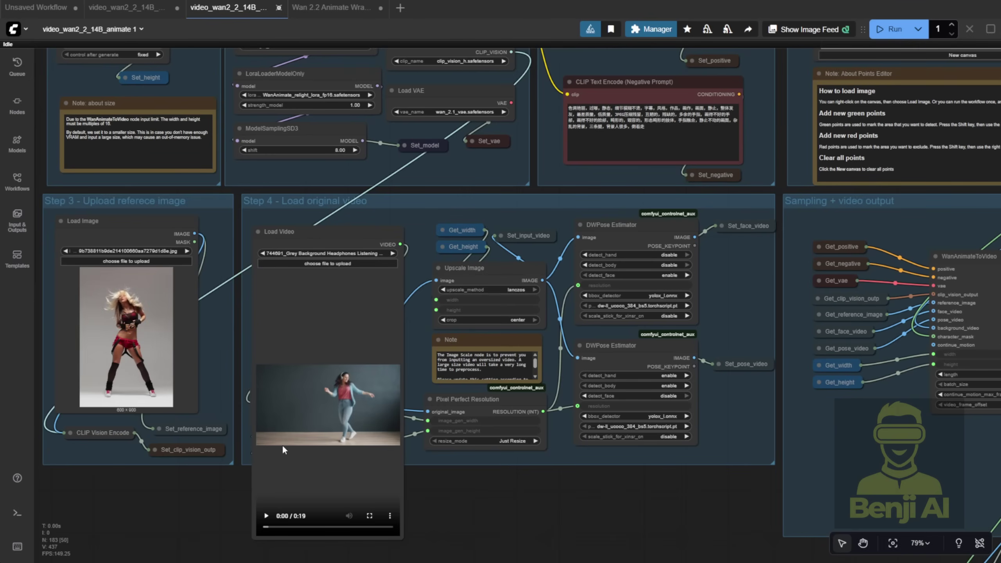
{"action": "scroll", "coordinate": [255, 471], "scroll_direction": "up", "scroll_amount": 5}
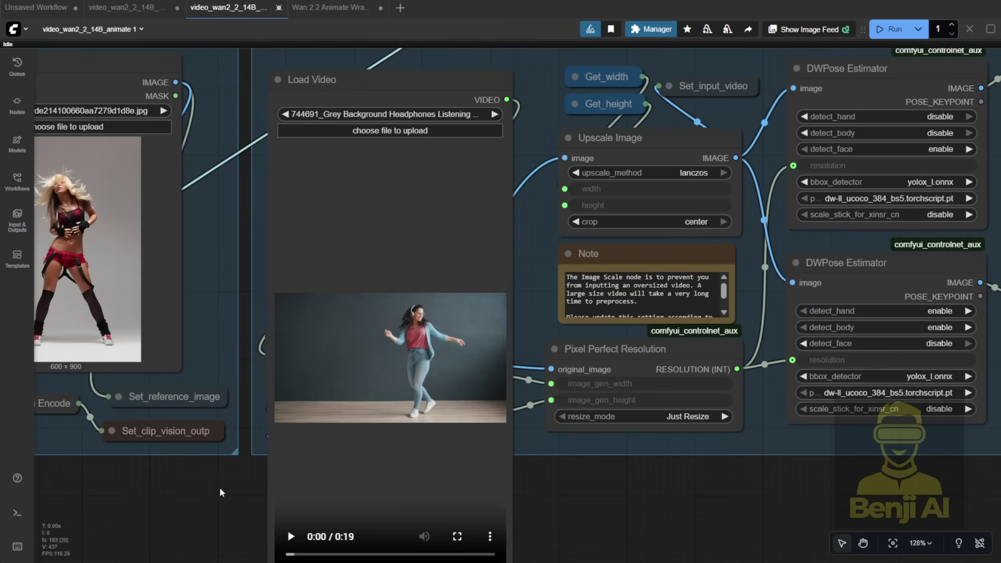
{"action": "scroll", "coordinate": [198, 507], "scroll_direction": "down", "scroll_amount": 3}
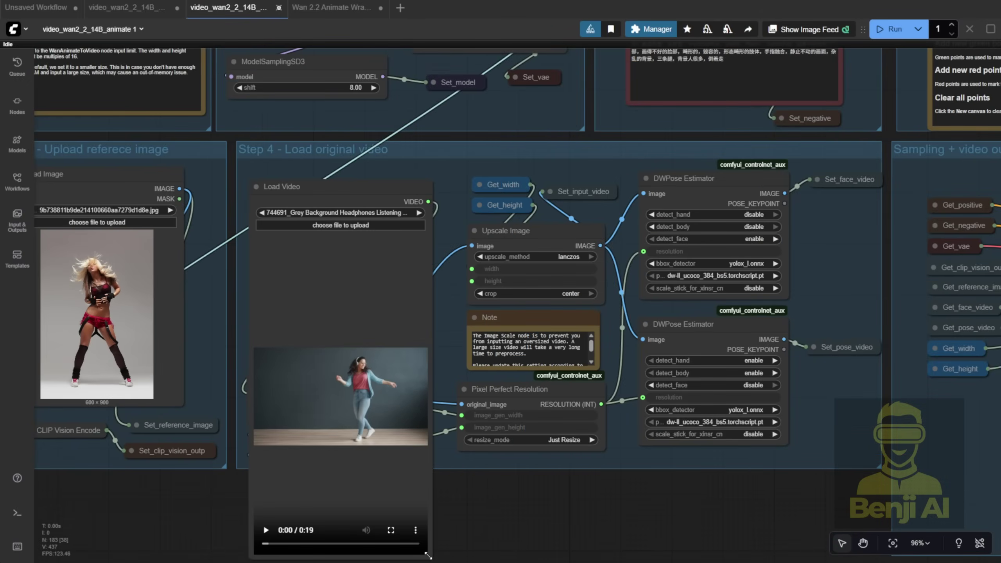
{"action": "left_click_drag", "start_coordinate": [431, 557], "coordinate": [484, 560]}
{"action": "left_click_drag", "start_coordinate": [361, 546], "coordinate": [352, 519]}
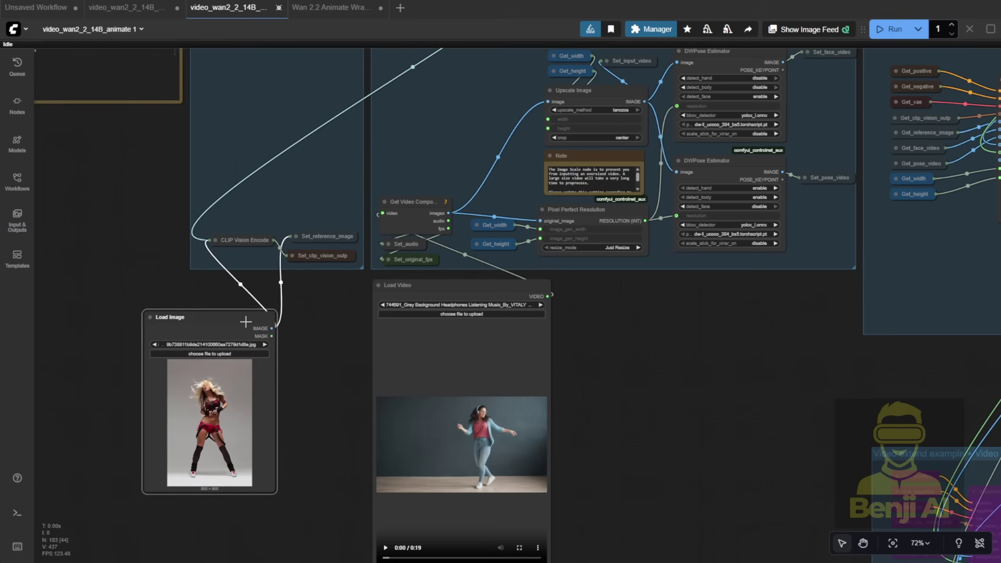
{"action": "left_click_drag", "start_coordinate": [246, 320], "coordinate": [244, 310]}
{"action": "left_click", "coordinate": [639, 354]}
{"action": "left_click_drag", "start_coordinate": [673, 385], "coordinate": [636, 237]}
Compare the duration of the Load Video clip with the WanAnimateToVideo length setting and examine the Step 4 preprocessing nodes
{"action": "scroll", "coordinate": [349, 448], "scroll_direction": "up", "scroll_amount": 3}
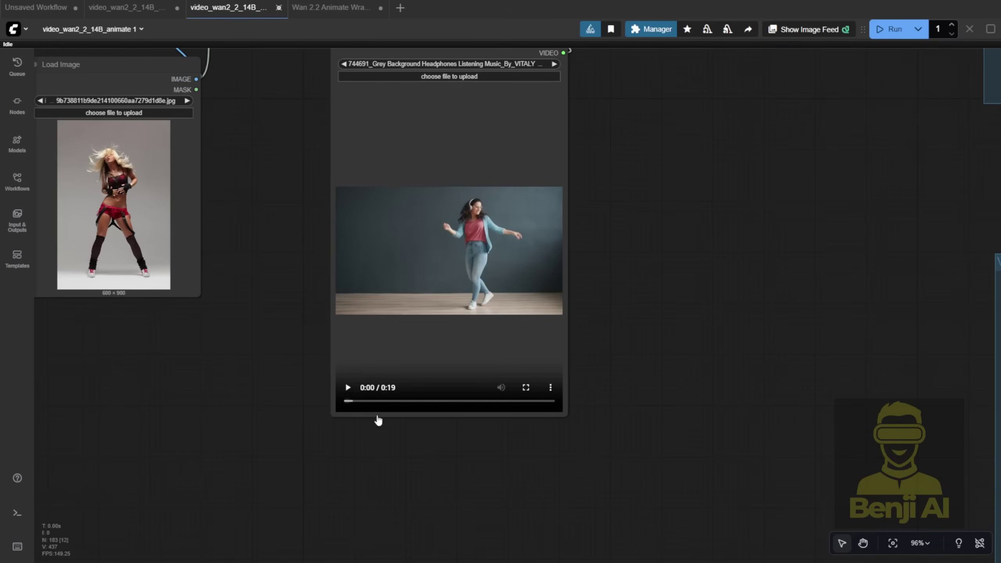
{"action": "scroll", "coordinate": [822, 283], "scroll_direction": "down", "scroll_amount": 4}
{"action": "left_click_drag", "start_coordinate": [602, 315], "coordinate": [118, 475]}
{"action": "scroll", "coordinate": [552, 198], "scroll_direction": "up", "scroll_amount": 4}
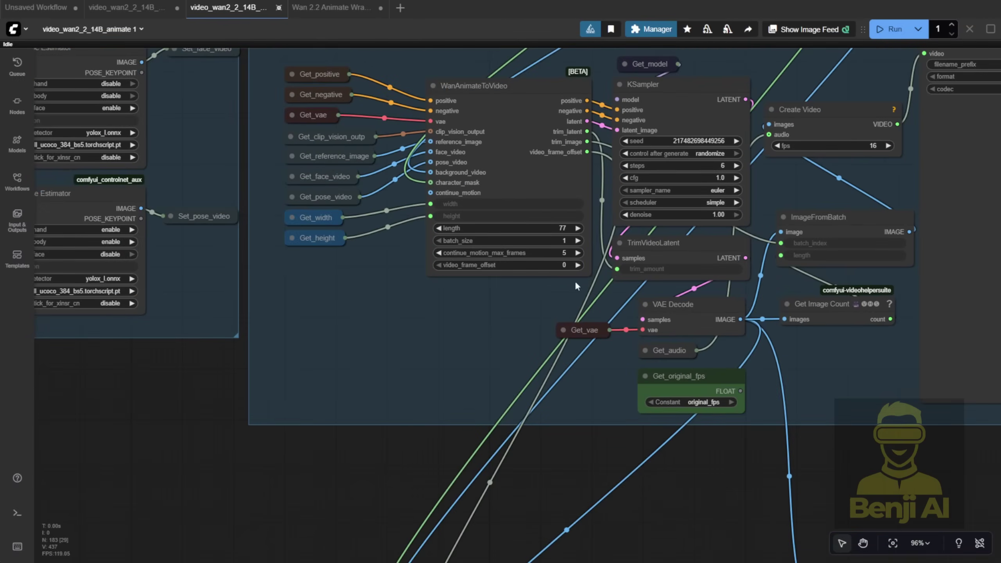
{"action": "left_click_drag", "start_coordinate": [215, 420], "coordinate": [757, 314]}
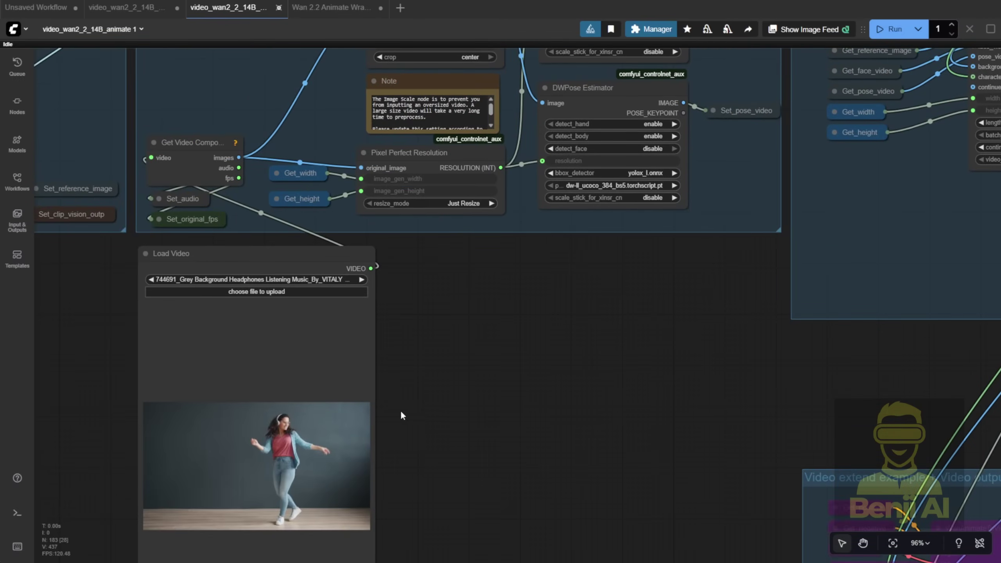
{"action": "left_click_drag", "start_coordinate": [411, 420], "coordinate": [460, 210]}
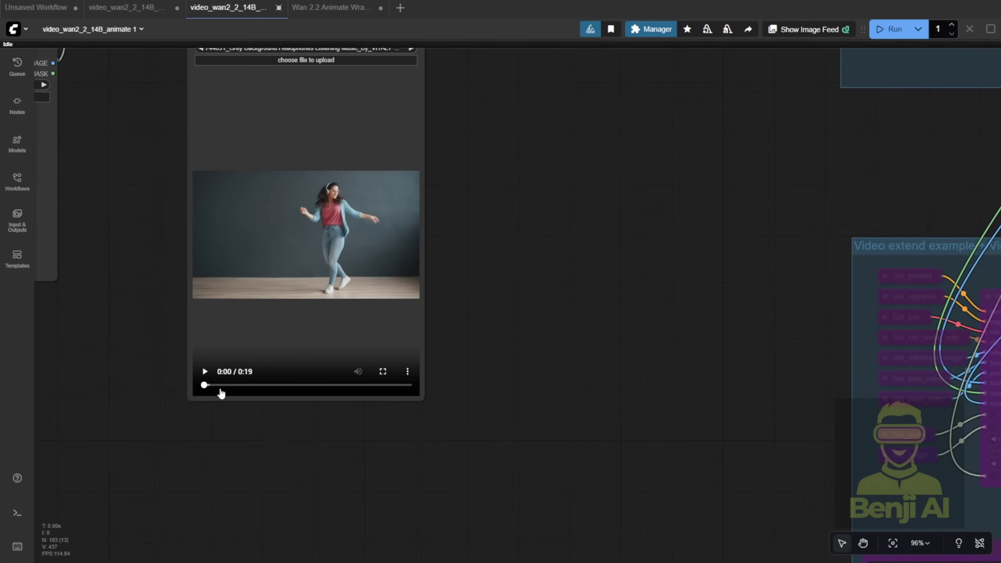
{"action": "scroll", "coordinate": [510, 474], "scroll_direction": "up", "scroll_amount": 10}
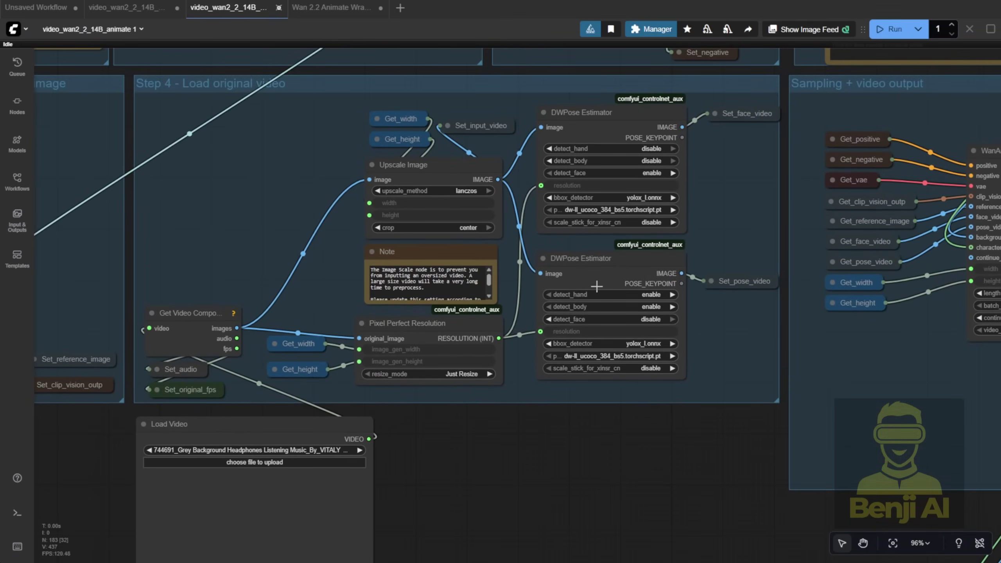
Add a Load Video (Upload) node beside the Load Video node and give it the same 744691_Grey Background clip
{"action": "left_click", "coordinate": [603, 276]}
{"action": "left_click", "coordinate": [603, 119]}
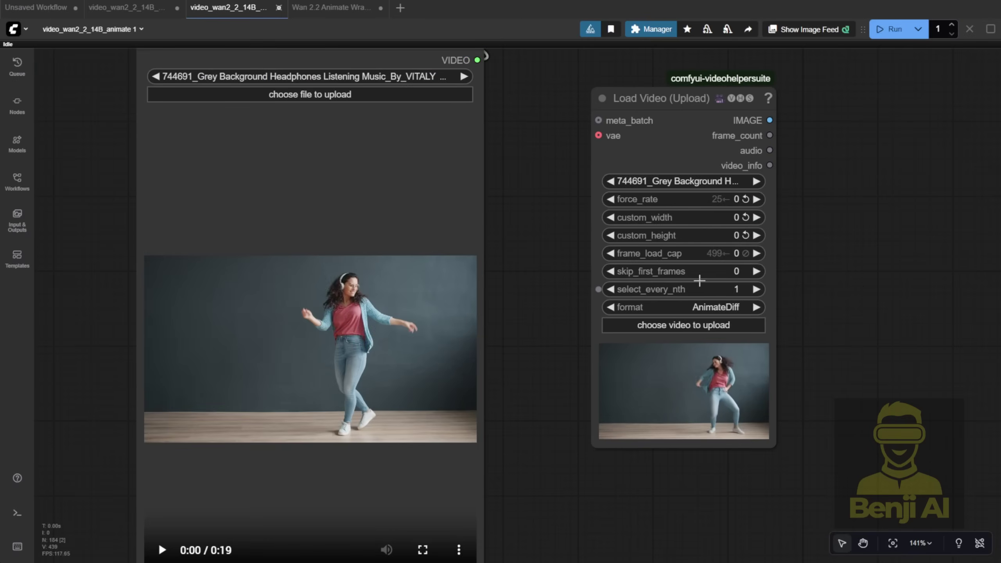
{"action": "scroll", "coordinate": [551, 373], "scroll_direction": "down", "scroll_amount": 4}
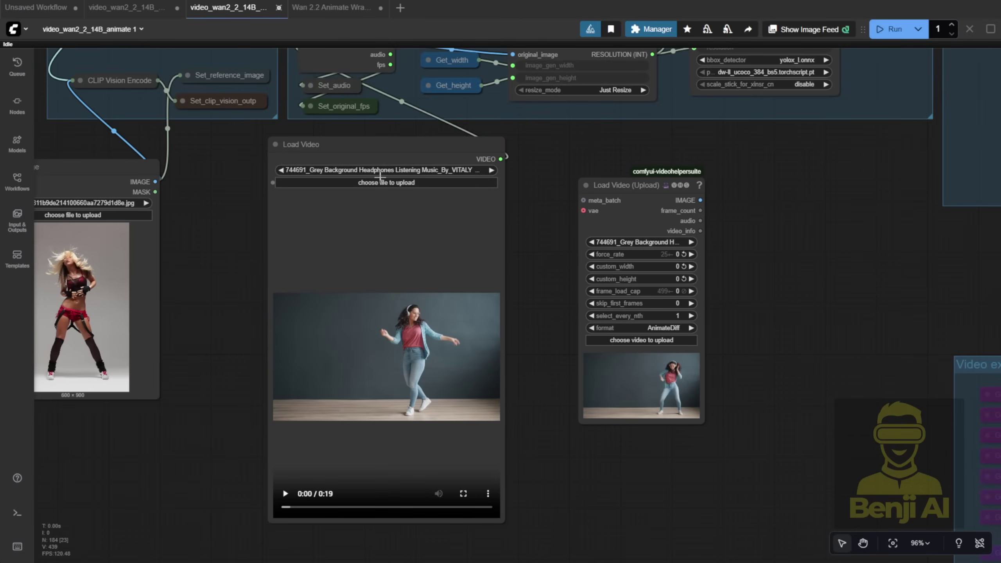
Delete the Load Video node and move the Load Video (Upload) node into its place below the Step 4 group
{"action": "left_click_drag", "start_coordinate": [562, 146], "coordinate": [570, 262]}
{"action": "left_click", "coordinate": [413, 266]}
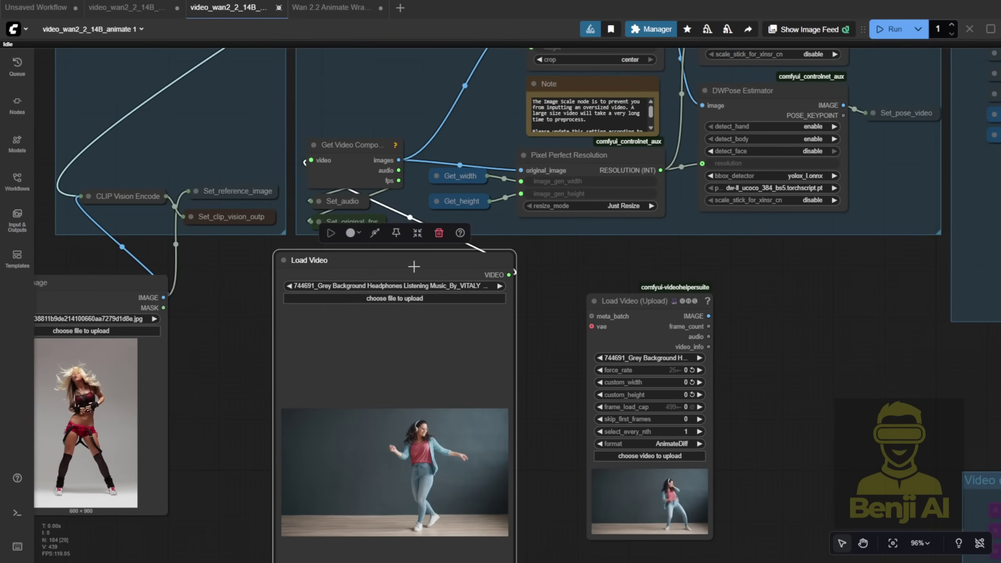
{"action": "key", "text": "Delete"}
{"action": "left_click_drag", "start_coordinate": [621, 307], "coordinate": [317, 265]}
{"action": "left_click_drag", "start_coordinate": [453, 260], "coordinate": [470, 388]}
{"action": "left_click", "coordinate": [419, 389]}
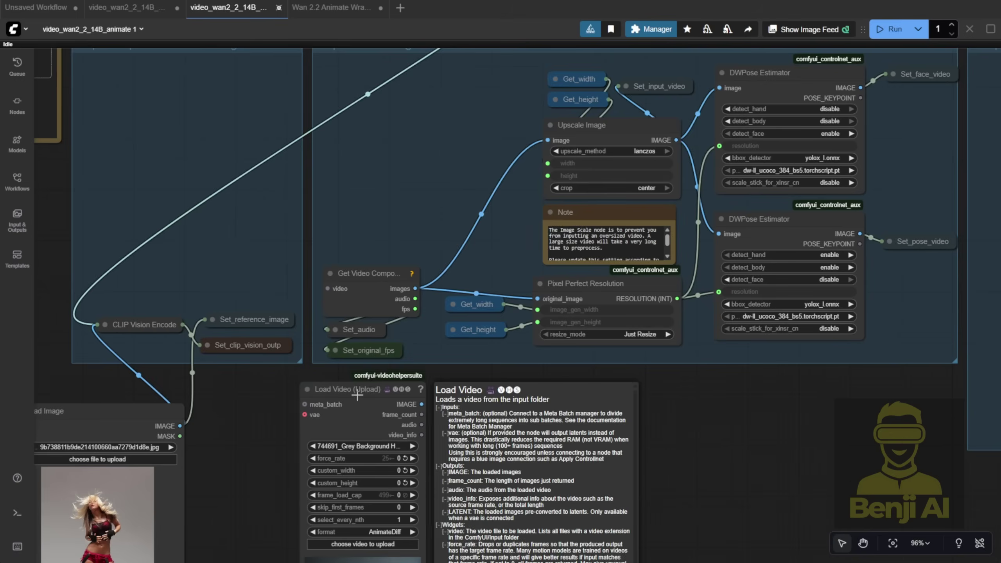
{"action": "left_click_drag", "start_coordinate": [349, 389], "coordinate": [343, 413]}
Connect the IMAGE output of Load Video (Upload) to Upscale Image and to the original_image input of Pixel Perfect Resolution
{"action": "scroll", "coordinate": [482, 283], "scroll_direction": "up", "scroll_amount": 3}
{"action": "left_click_drag", "start_coordinate": [395, 475], "coordinate": [568, 94]}
{"action": "left_click_drag", "start_coordinate": [394, 474], "coordinate": [555, 304]}
Move Set_audio and Set_original_fps below the Step 4 group and connect the audio output of Load Video (Upload) to Set_audio
{"action": "left_click_drag", "start_coordinate": [328, 271], "coordinate": [338, 186]}
{"action": "left_click_drag", "start_coordinate": [315, 346], "coordinate": [554, 417]}
{"action": "left_click_drag", "start_coordinate": [315, 374], "coordinate": [536, 489]}
{"action": "left_click_drag", "start_coordinate": [282, 363], "coordinate": [467, 265]}
Add a Video Info (Loaded) node from the video_info output and connect its fps output to Set_original_fps
{"action": "left_click_drag", "start_coordinate": [283, 382], "coordinate": [331, 379]}
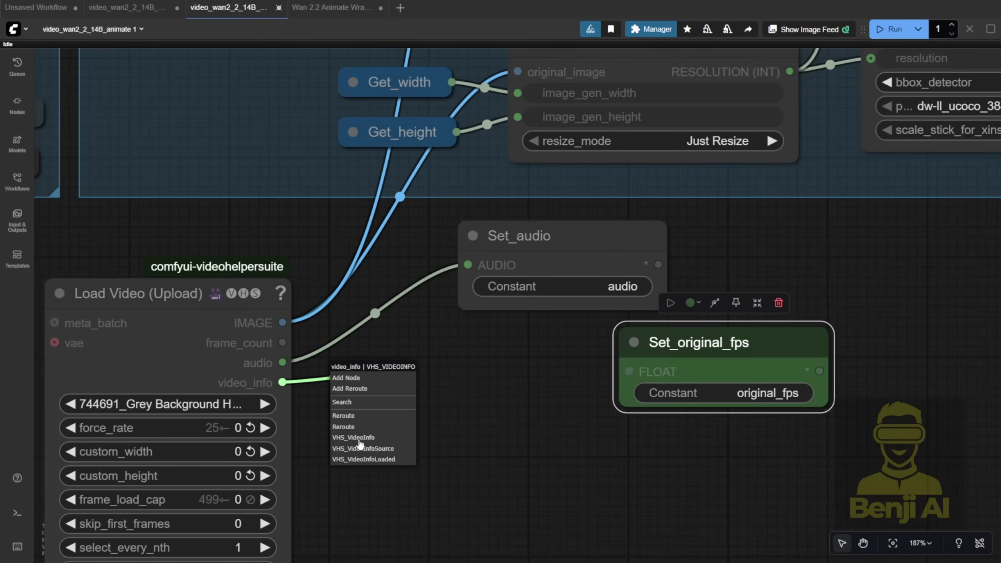
{"action": "left_click", "coordinate": [363, 460]}
{"action": "left_click_drag", "start_coordinate": [444, 368], "coordinate": [429, 364]}
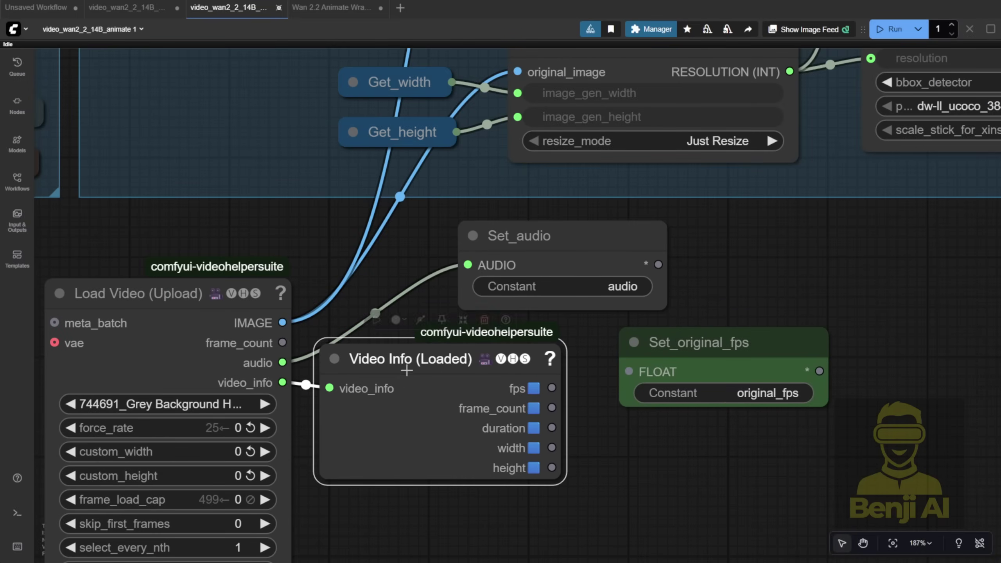
{"action": "left_click_drag", "start_coordinate": [551, 389], "coordinate": [651, 402]}
Replace the Get Video Components node in the Step 4 group with the Load Video (Upload) node
{"action": "scroll", "coordinate": [637, 489], "scroll_direction": "down", "scroll_amount": 4}
{"action": "scroll", "coordinate": [334, 244], "scroll_direction": "down", "scroll_amount": 3}
{"action": "left_click_drag", "start_coordinate": [335, 243], "coordinate": [342, 413]}
{"action": "left_click_drag", "start_coordinate": [309, 490], "coordinate": [331, 146]}
{"action": "scroll", "coordinate": [351, 269], "scroll_direction": "up", "scroll_amount": 3}
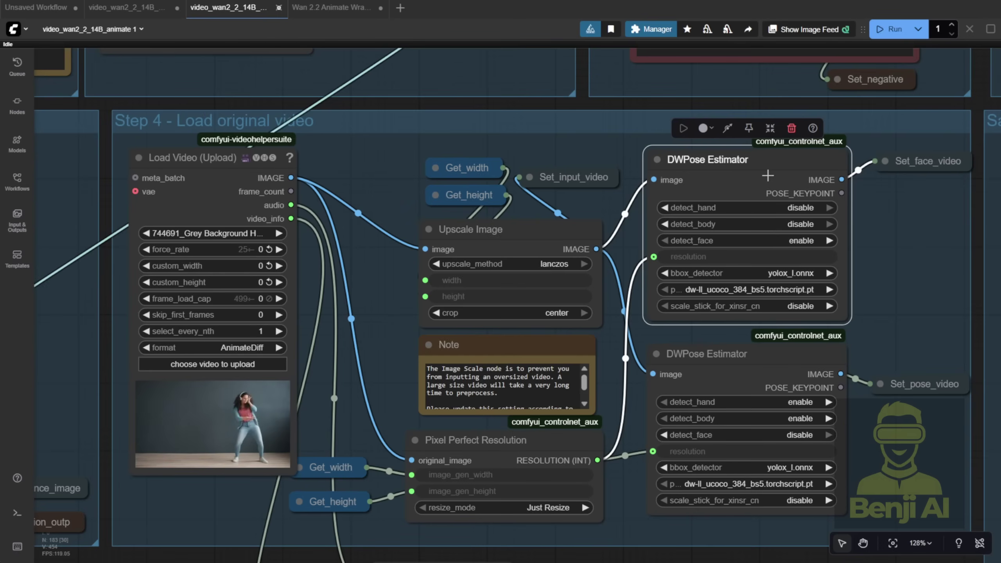
Inspect the face and pose DWPose Estimator nodes and shift the pose estimator and Set_pose_video slightly down
{"action": "left_click", "coordinate": [729, 375]}
{"action": "left_click_drag", "start_coordinate": [891, 314], "coordinate": [785, 330]}
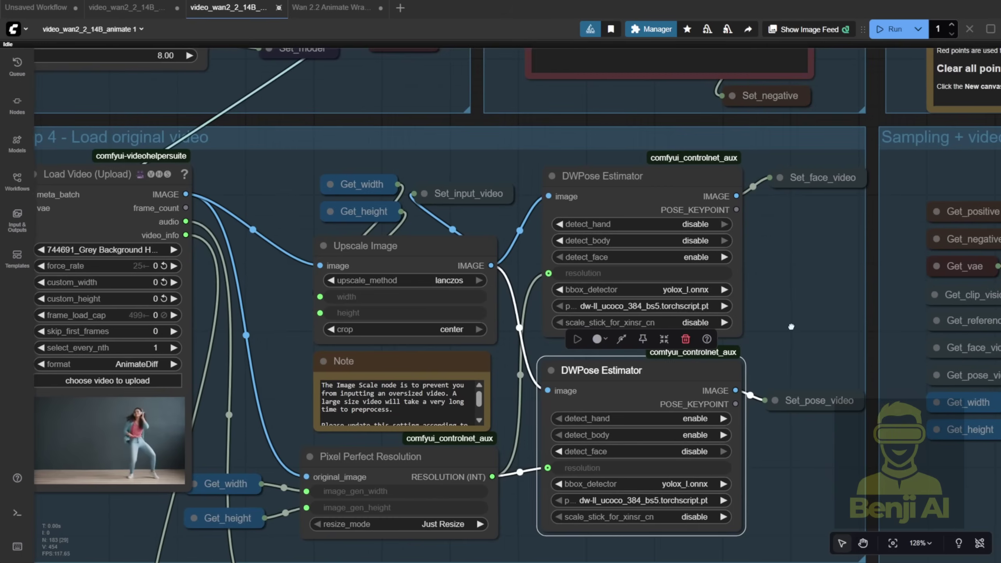
{"action": "left_click", "coordinate": [627, 204]}
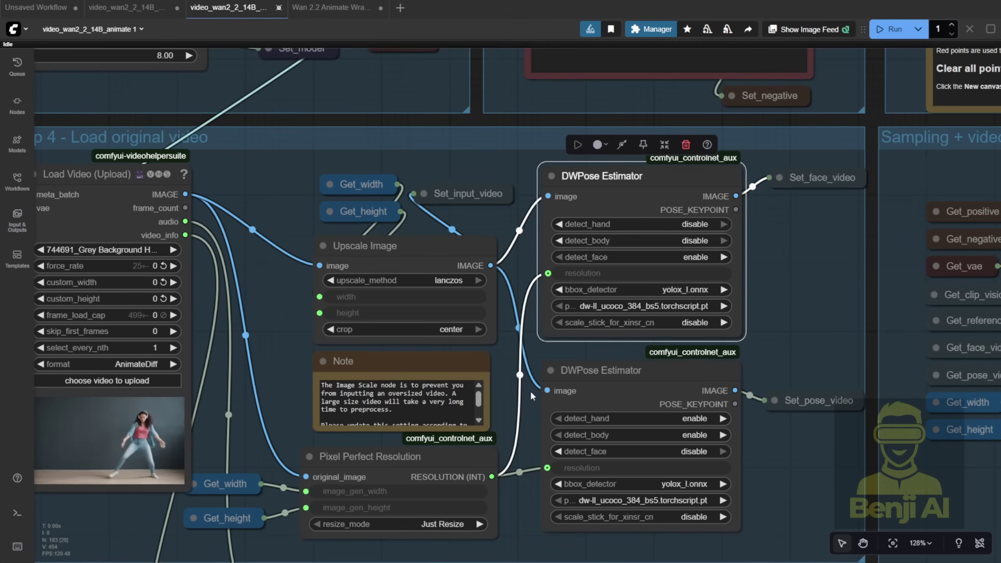
{"action": "left_click_drag", "start_coordinate": [598, 377], "coordinate": [586, 390]}
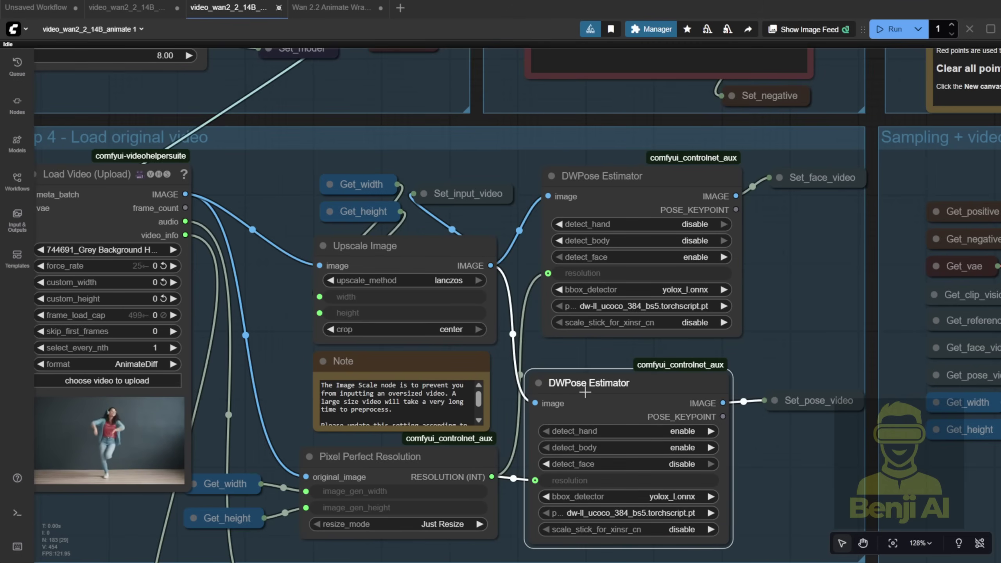
{"action": "left_click_drag", "start_coordinate": [818, 401], "coordinate": [818, 422]}
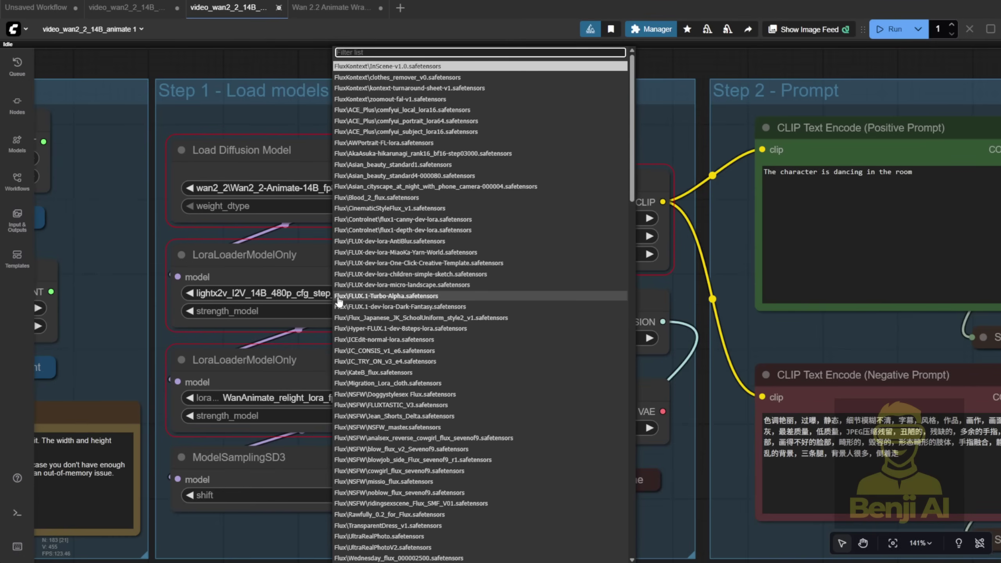
Set the first LoraLoaderModelOnly in Step 1 to WanVideo\lightx2v_I2V_14B_480p_cfg_step_distill_rank256_bf16.safetensors
{"action": "type", "text": "light"}
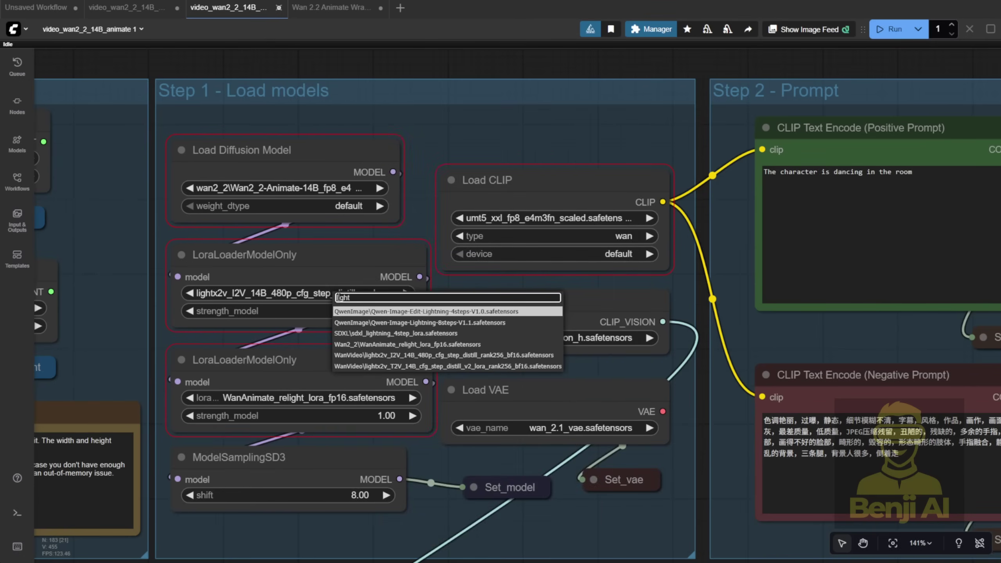
{"action": "key", "text": "Down"}
{"action": "key", "text": "Down"}
{"action": "key", "text": "Down"}
{"action": "key", "text": "Down"}
{"action": "key", "text": "Return"}
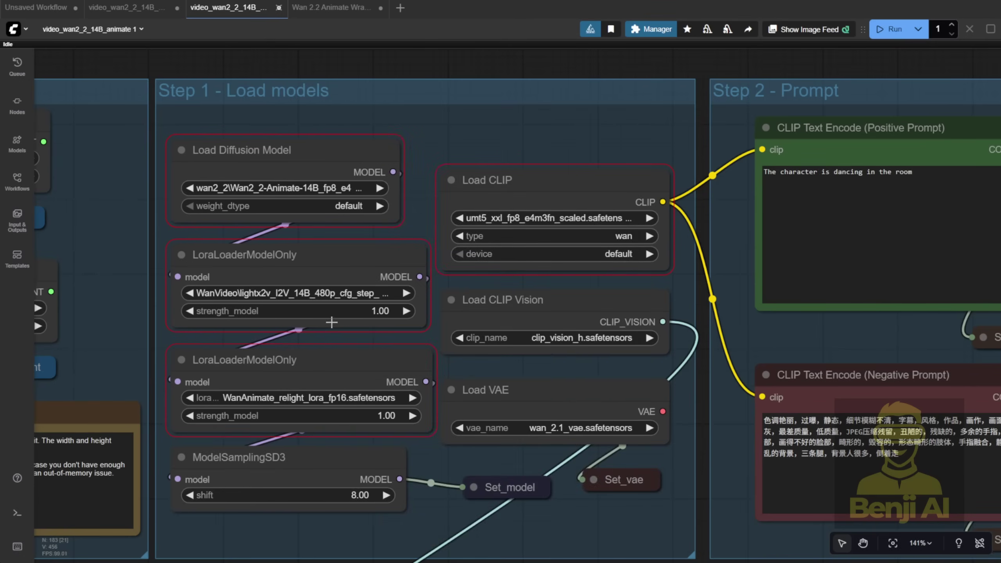
{"action": "scroll", "coordinate": [299, 312], "scroll_direction": "up", "scroll_amount": 6}
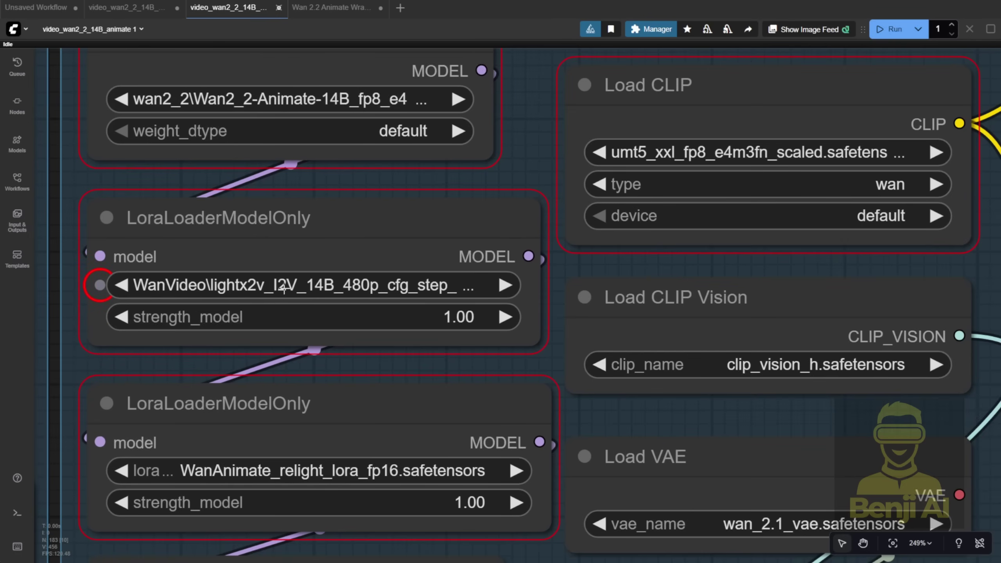
Set the second LoraLoaderModelOnly in Step 1 to Wan2_2\WanAnimate_relight_lora_fp16.safetensors
{"action": "scroll", "coordinate": [362, 413], "scroll_direction": "down", "scroll_amount": 3}
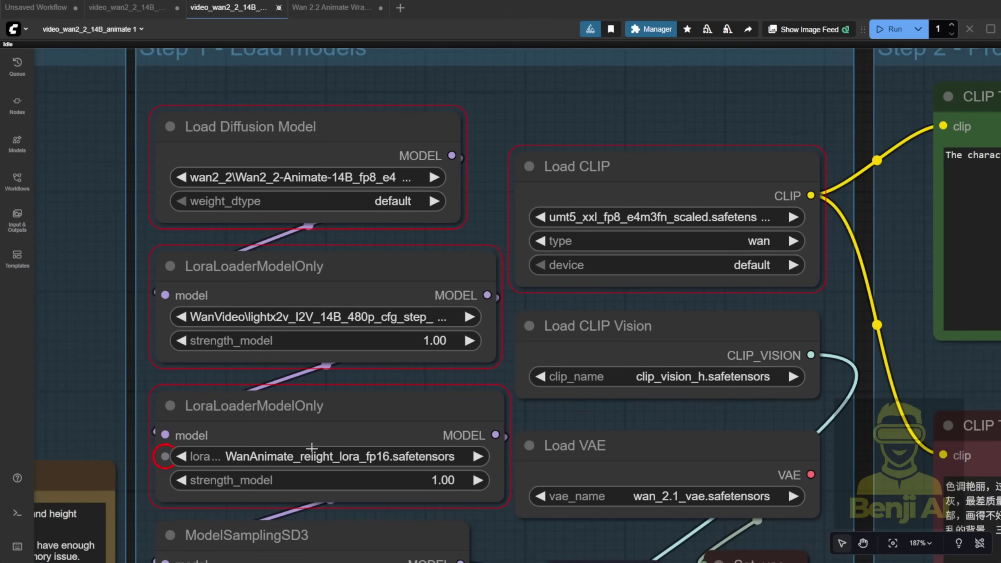
{"action": "scroll", "coordinate": [528, 454], "scroll_direction": "up", "scroll_amount": 2}
{"action": "left_click", "coordinate": [537, 448]}
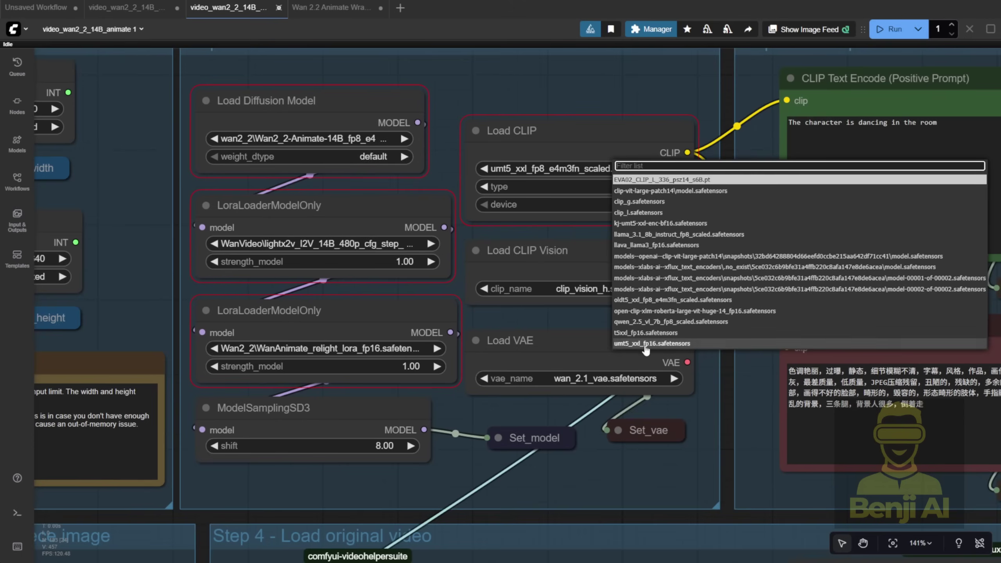
Check the Model links note and move the Load Image node closer to the Step 3 group
{"action": "left_click", "coordinate": [647, 349]}
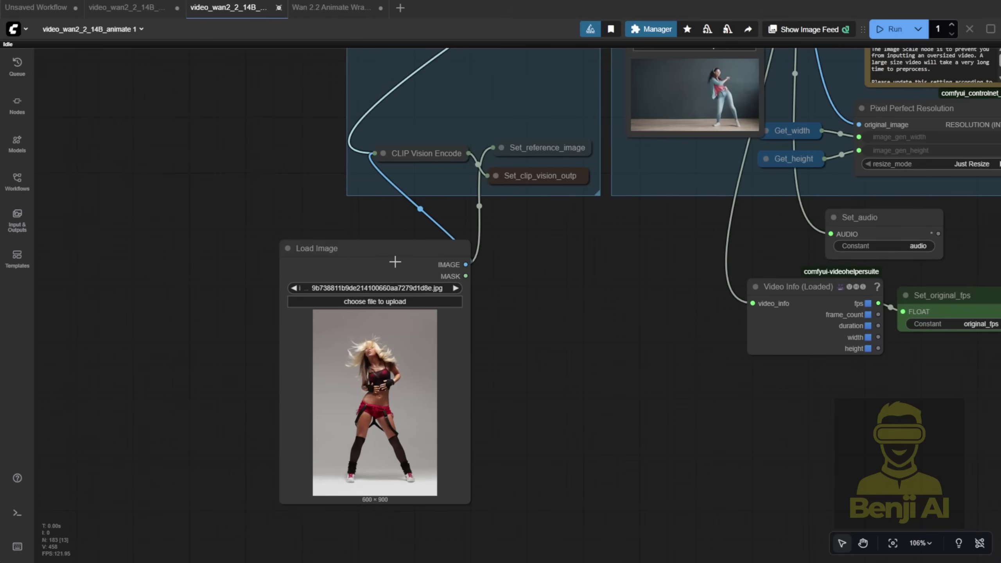
{"action": "left_click_drag", "start_coordinate": [355, 360], "coordinate": [332, 320]}
{"action": "left_click_drag", "start_coordinate": [552, 318], "coordinate": [335, 562]}
Set frame_load_cap to 81 on the Load Video (Upload) node and enlarge the node
{"action": "scroll", "coordinate": [501, 316], "scroll_direction": "up", "scroll_amount": 2}
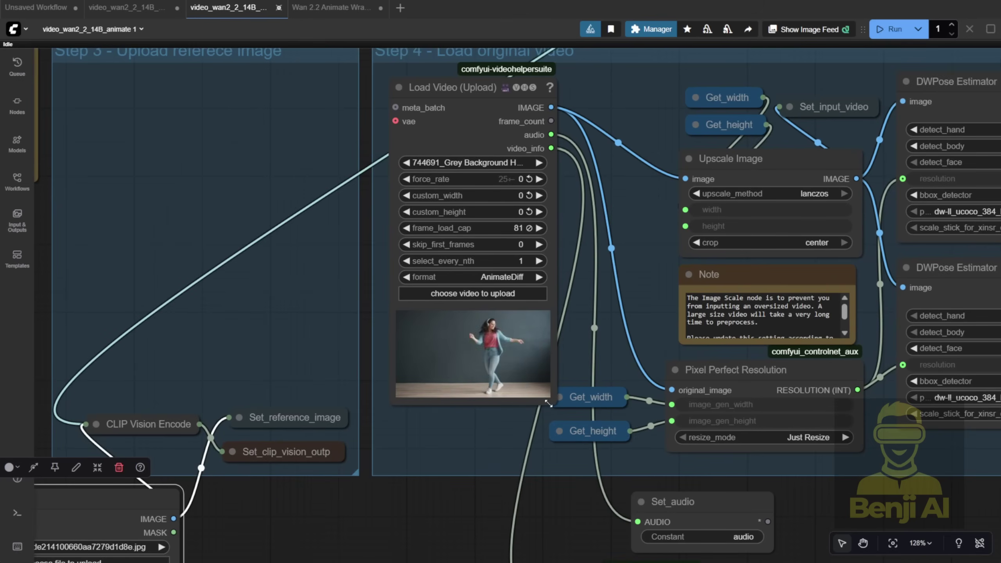
{"action": "left_click_drag", "start_coordinate": [553, 402], "coordinate": [605, 449]}
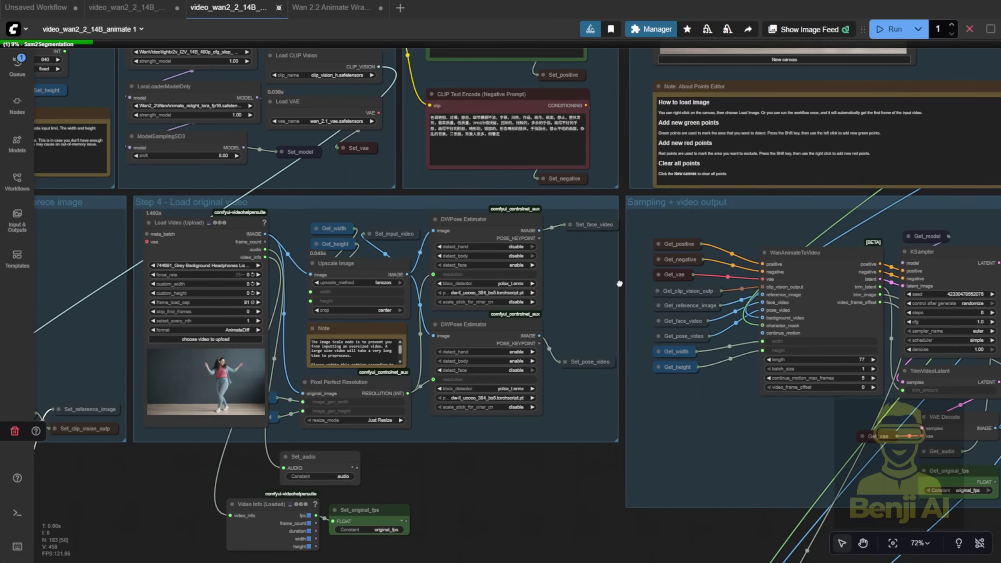
Go to the Character Mask and Background Video Preprocessing group and interrupt the running workflow
{"action": "left_click_drag", "start_coordinate": [619, 272], "coordinate": [648, 386]}
{"action": "scroll", "coordinate": [647, 385], "scroll_direction": "down", "scroll_amount": 4}
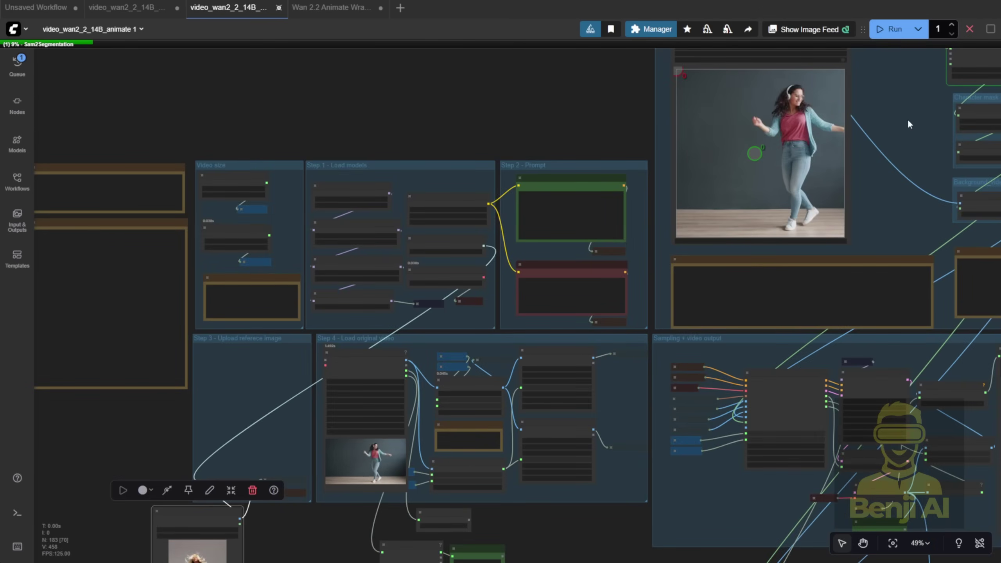
{"action": "left_click_drag", "start_coordinate": [907, 125], "coordinate": [538, 325]}
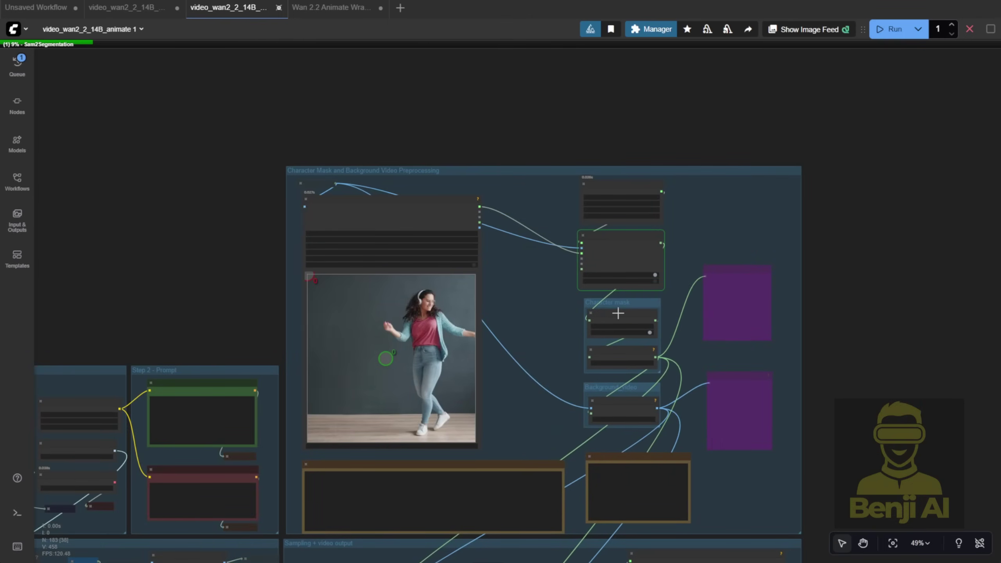
{"action": "scroll", "coordinate": [607, 295], "scroll_direction": "up", "scroll_amount": 5}
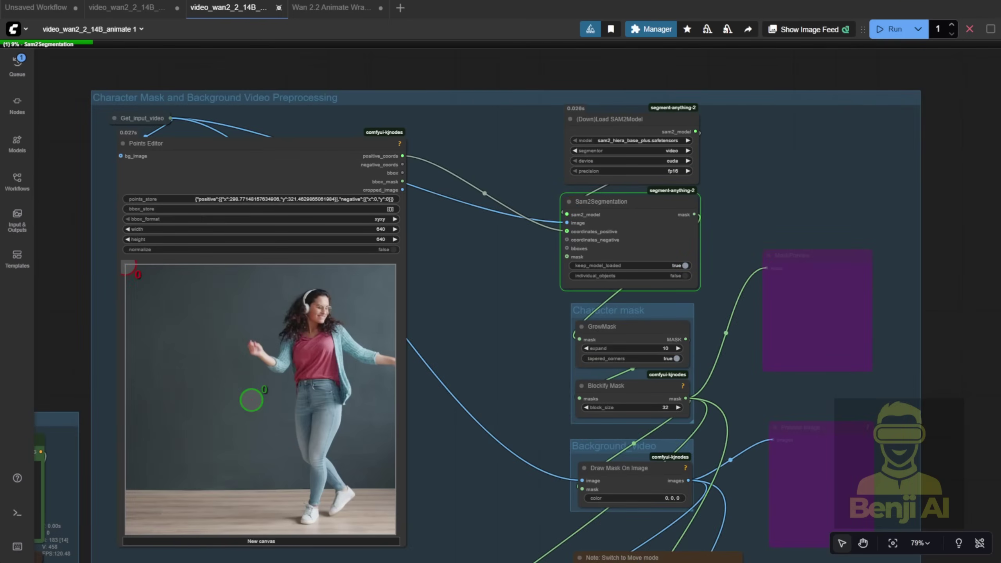
{"action": "left_click", "coordinate": [972, 30]}
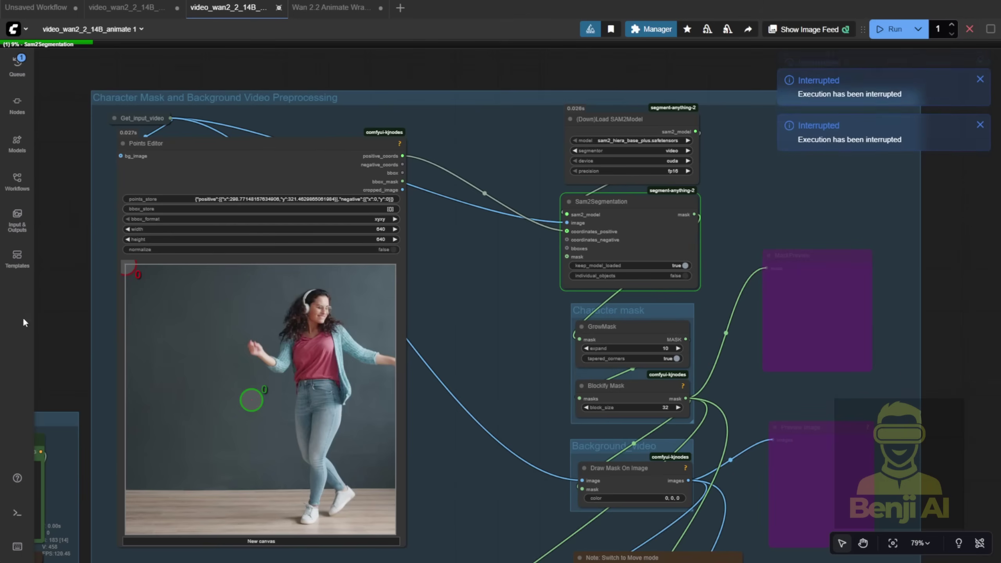
Move the first positive point in the Points Editor onto the dancer and add positive points on her head, hips, legs and foot
{"action": "left_click_drag", "start_coordinate": [359, 340], "coordinate": [411, 258]}
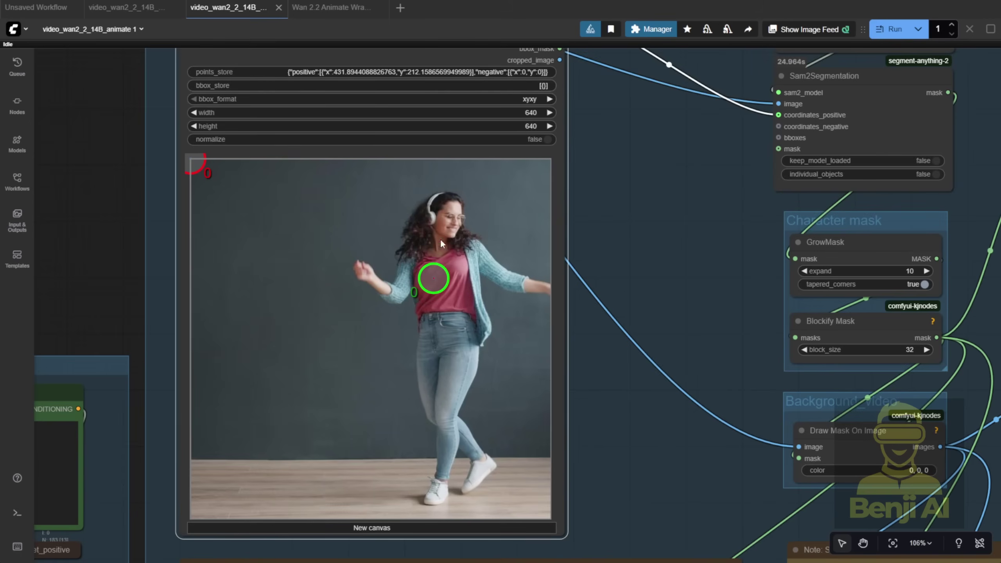
{"action": "left_click", "coordinate": [447, 228], "text": "shift"}
{"action": "left_click", "coordinate": [430, 333], "text": "shift"}
{"action": "left_click", "coordinate": [463, 338], "text": "shift"}
{"action": "left_click", "coordinate": [428, 397], "text": "shift"}
{"action": "left_click", "coordinate": [446, 422], "text": "shift"}
{"action": "left_click", "coordinate": [450, 470], "text": "shift"}
Move the negative point to the background beside the dancer's head, add a positive point on her hand and fine-tune the other positive points
{"action": "left_click_drag", "start_coordinate": [193, 161], "coordinate": [365, 219]}
{"action": "left_click", "coordinate": [370, 279], "text": "shift"}
{"action": "left_click_drag", "start_coordinate": [412, 257], "coordinate": [400, 280]}
{"action": "left_click_drag", "start_coordinate": [446, 229], "coordinate": [443, 215]}
{"action": "left_click_drag", "start_coordinate": [431, 270], "coordinate": [439, 248]}
{"action": "left_click_drag", "start_coordinate": [447, 297], "coordinate": [439, 286]}
{"action": "left_click_drag", "start_coordinate": [463, 338], "coordinate": [465, 324]}
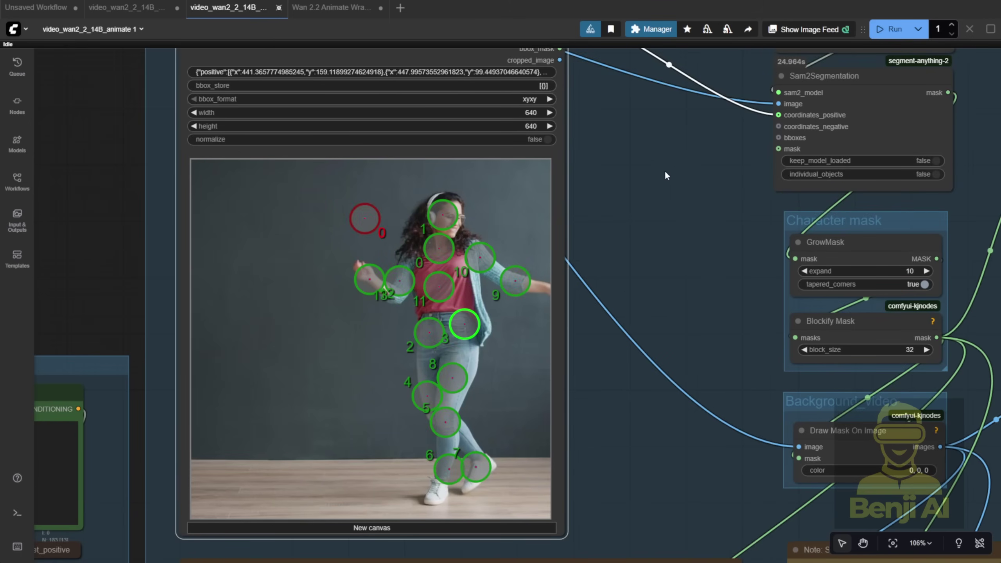
Remove the bypass from the MaskPreview and Preview Image nodes
{"action": "scroll", "coordinate": [663, 178], "scroll_direction": "down", "scroll_amount": 4}
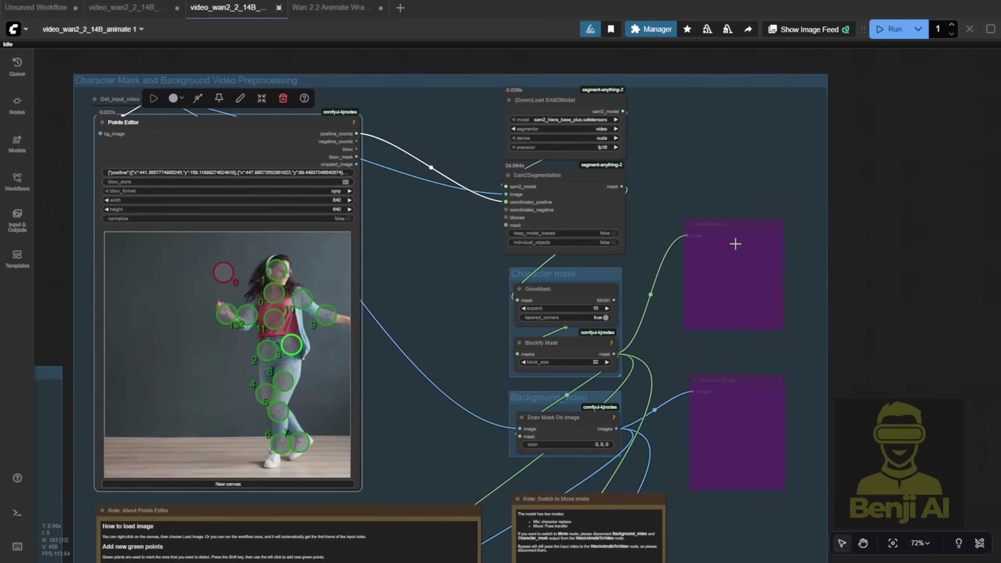
{"action": "right_click", "coordinate": [737, 241]}
{"action": "left_click", "coordinate": [751, 429]}
{"action": "right_click", "coordinate": [739, 476]}
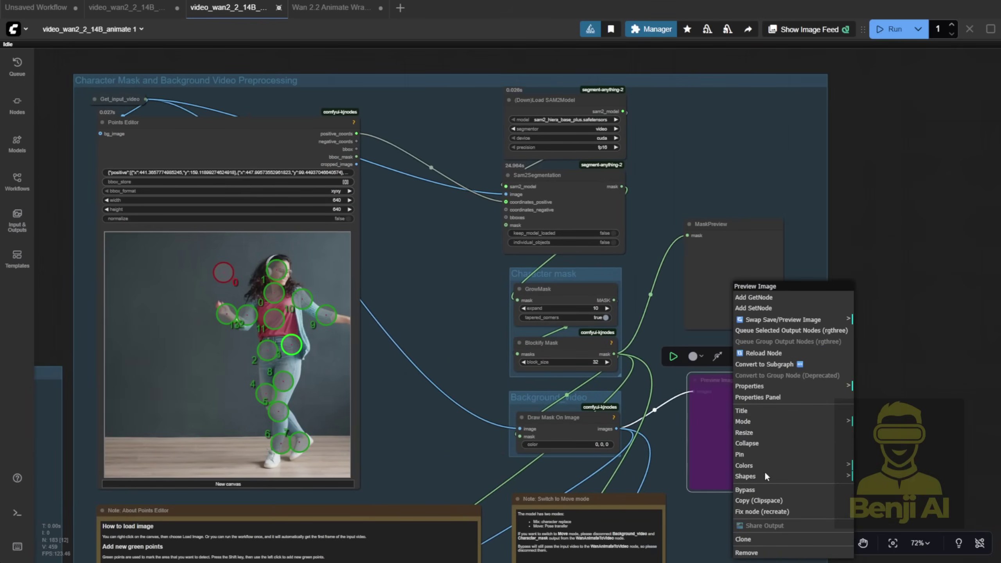
{"action": "left_click", "coordinate": [763, 490]}
Reposition the MaskPreview and Preview Image nodes closer together and run the workflow
{"action": "scroll", "coordinate": [788, 434], "scroll_direction": "up", "scroll_amount": 4}
{"action": "left_click", "coordinate": [657, 340]}
{"action": "left_click_drag", "start_coordinate": [657, 339], "coordinate": [666, 339]}
{"action": "left_click_drag", "start_coordinate": [675, 131], "coordinate": [664, 129]}
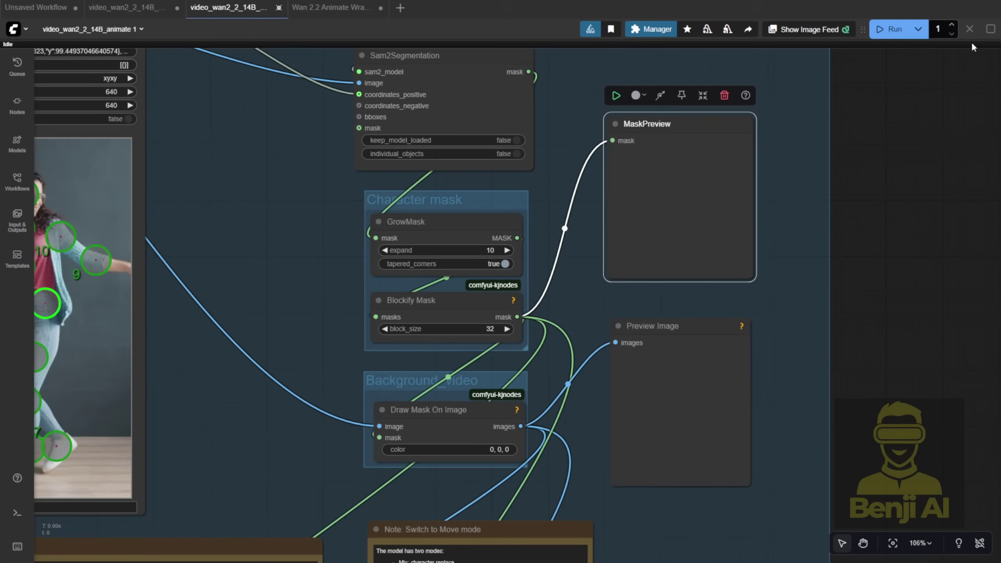
{"action": "left_click", "coordinate": [888, 28]}
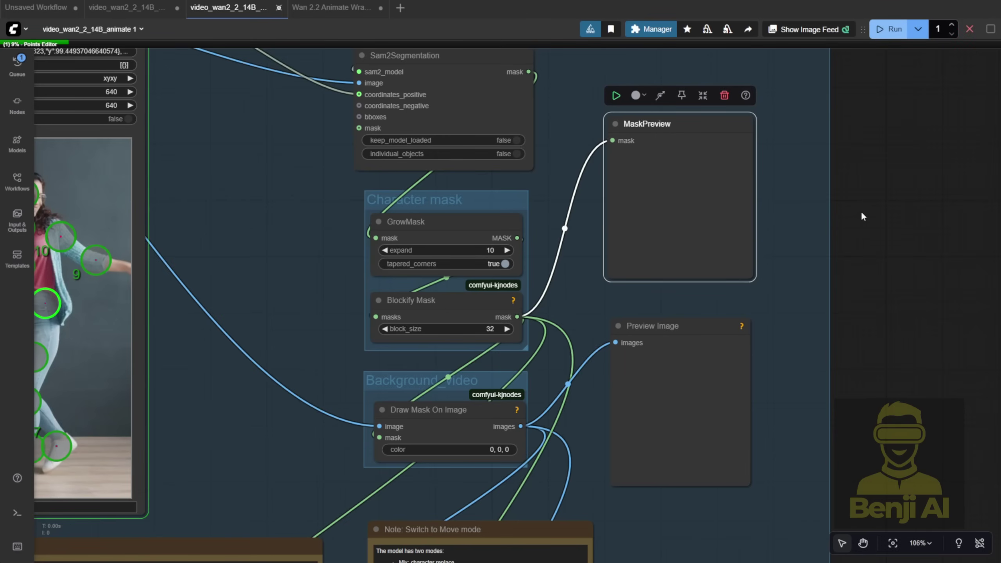
{"action": "scroll", "coordinate": [718, 350], "scroll_direction": "down", "scroll_amount": 3}
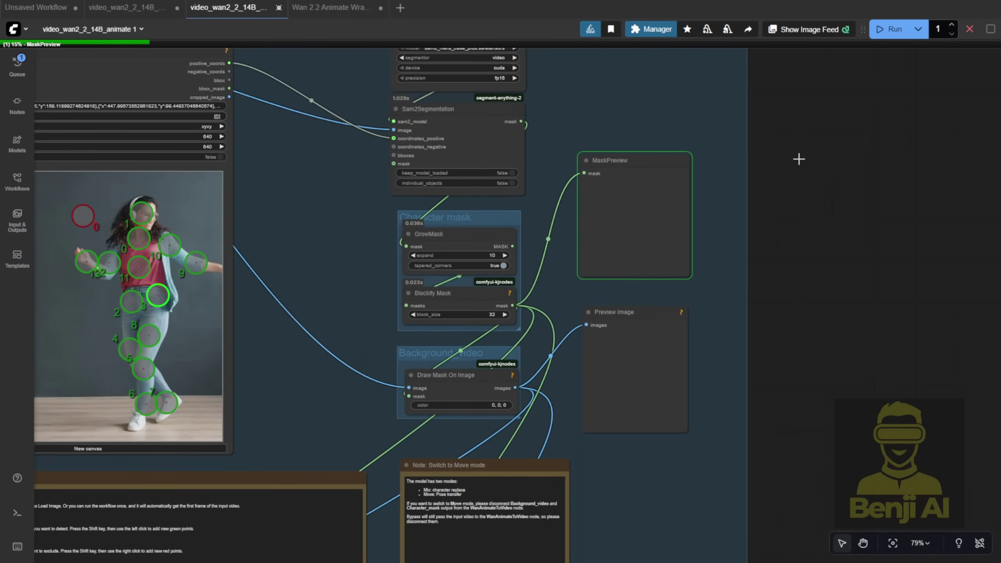
Move the MaskPreview node up beside Sam2Segmentation and enlarge it to view the mask frames
{"action": "scroll", "coordinate": [687, 232], "scroll_direction": "up", "scroll_amount": 3}
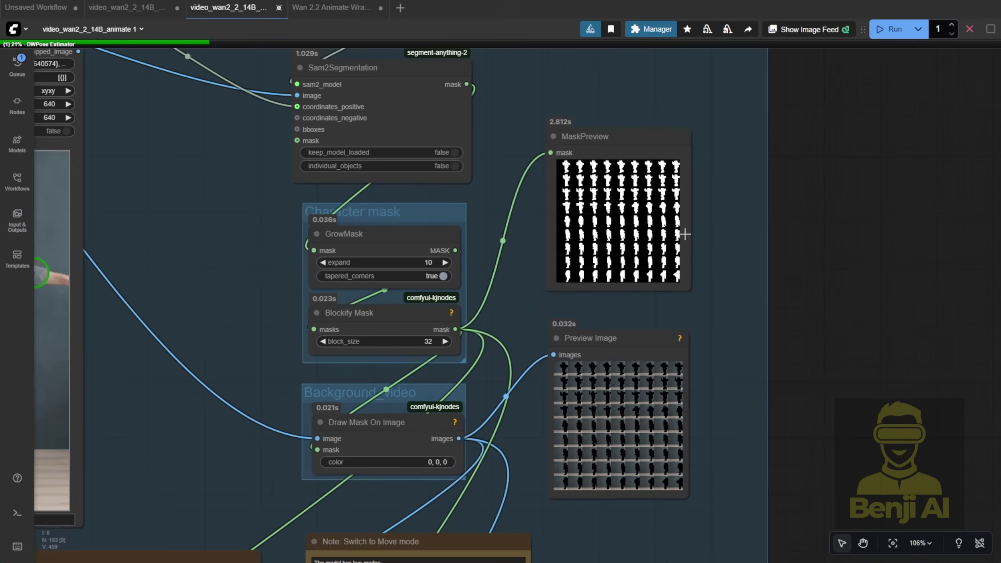
{"action": "left_click_drag", "start_coordinate": [610, 139], "coordinate": [572, 111]}
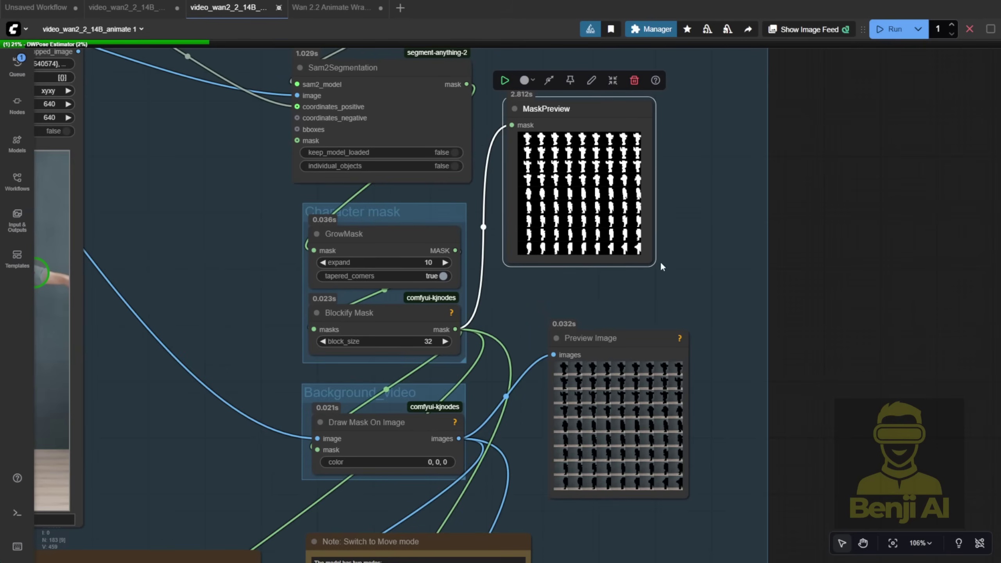
{"action": "left_click_drag", "start_coordinate": [649, 267], "coordinate": [749, 323]}
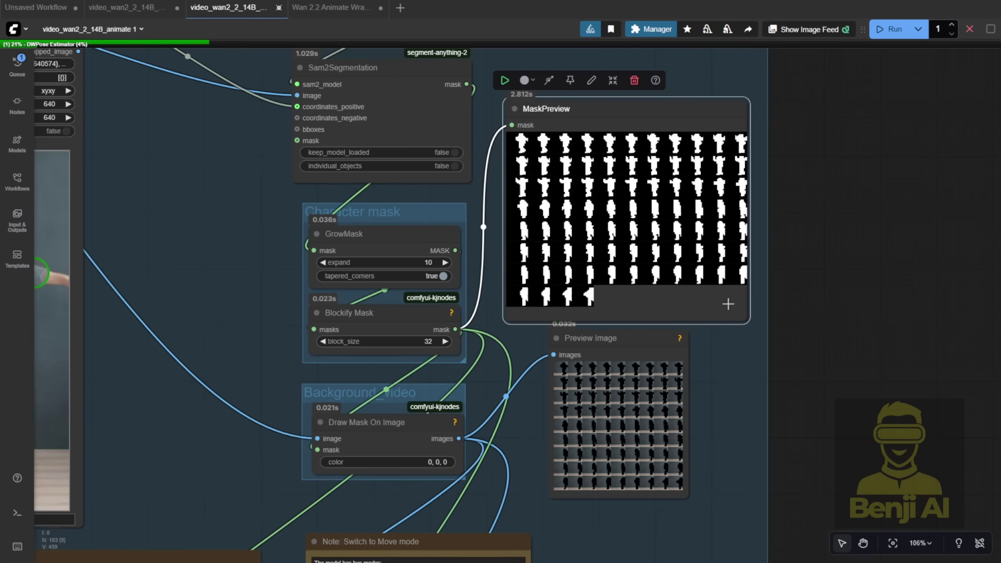
Move the Preview Image node toward Draw Mask On Image, enlarge it and inspect the masked background frames
{"action": "left_click_drag", "start_coordinate": [583, 338], "coordinate": [547, 340]}
{"action": "left_click_drag", "start_coordinate": [717, 430], "coordinate": [686, 271]}
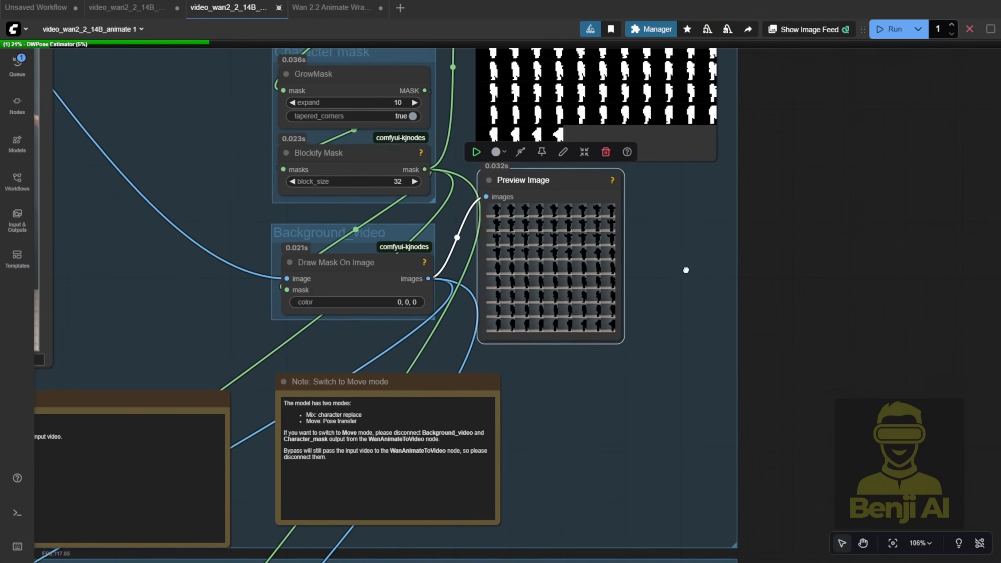
{"action": "left_click_drag", "start_coordinate": [619, 339], "coordinate": [727, 390]}
{"action": "scroll", "coordinate": [627, 249], "scroll_direction": "up", "scroll_amount": 4}
{"action": "scroll", "coordinate": [627, 254], "scroll_direction": "up", "scroll_amount": 4}
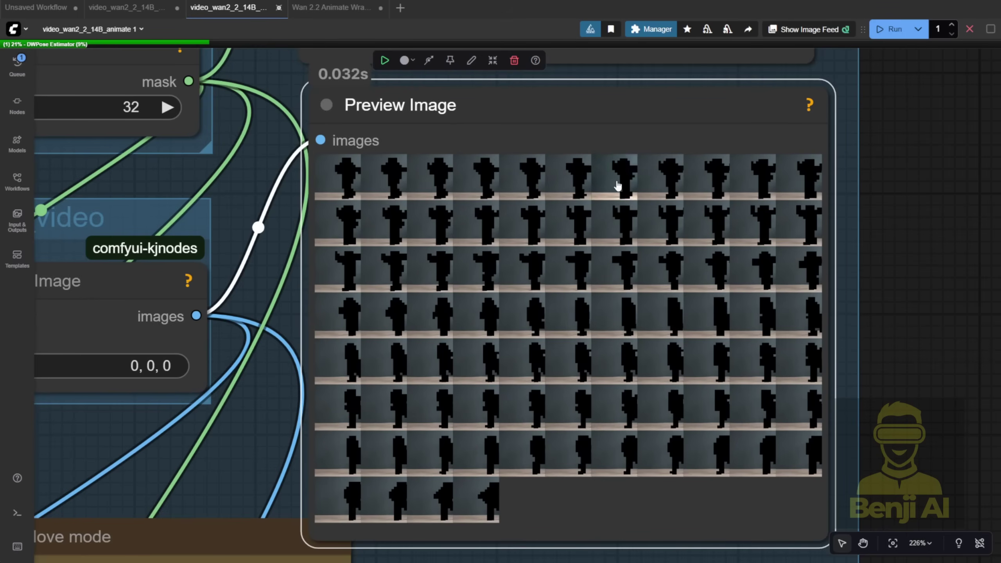
{"action": "left_click", "coordinate": [621, 191]}
{"action": "left_click", "coordinate": [798, 185]}
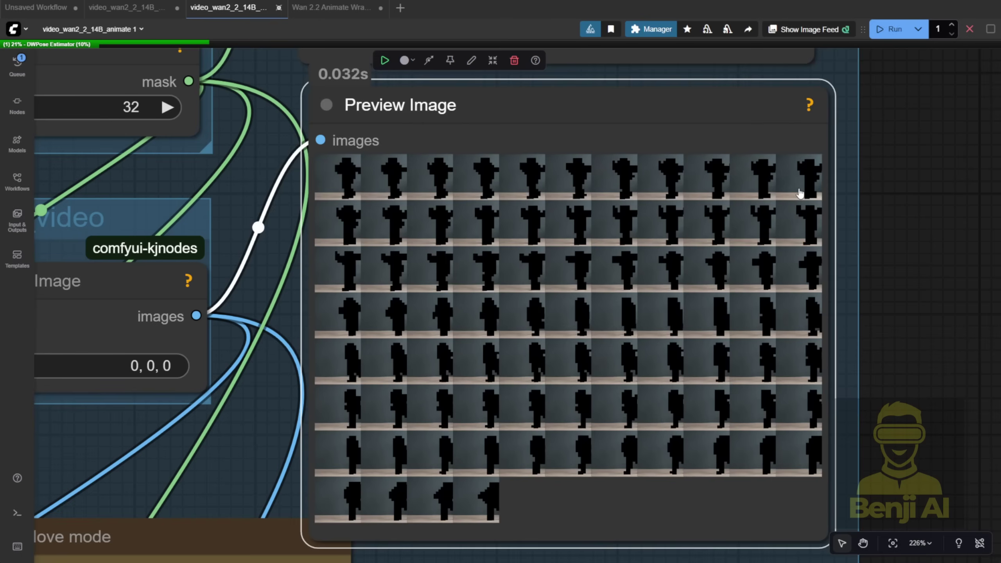
View masked background frame 74 at full size in Preview Image, close it, and examine the Character Mask and Background Video Preprocessing group
{"action": "left_click", "coordinate": [669, 446]}
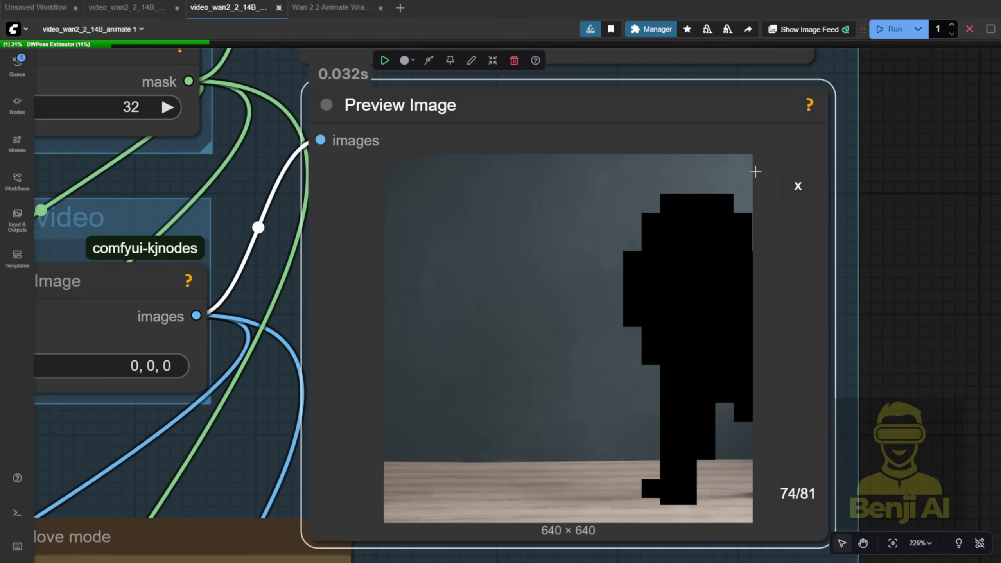
{"action": "left_click", "coordinate": [798, 186]}
{"action": "scroll", "coordinate": [387, 417], "scroll_direction": "down", "scroll_amount": 8}
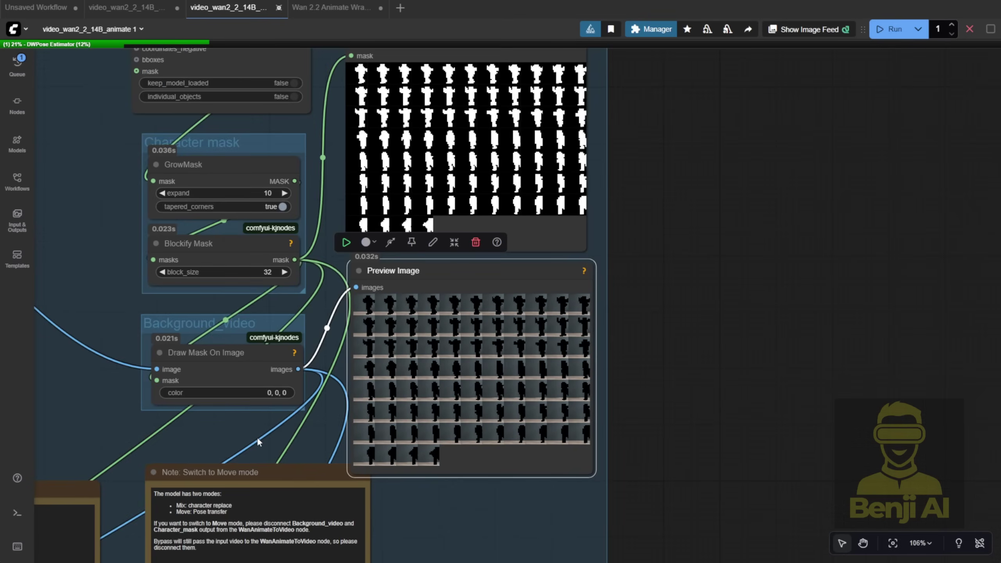
{"action": "scroll", "coordinate": [259, 440], "scroll_direction": "down", "scroll_amount": 8}
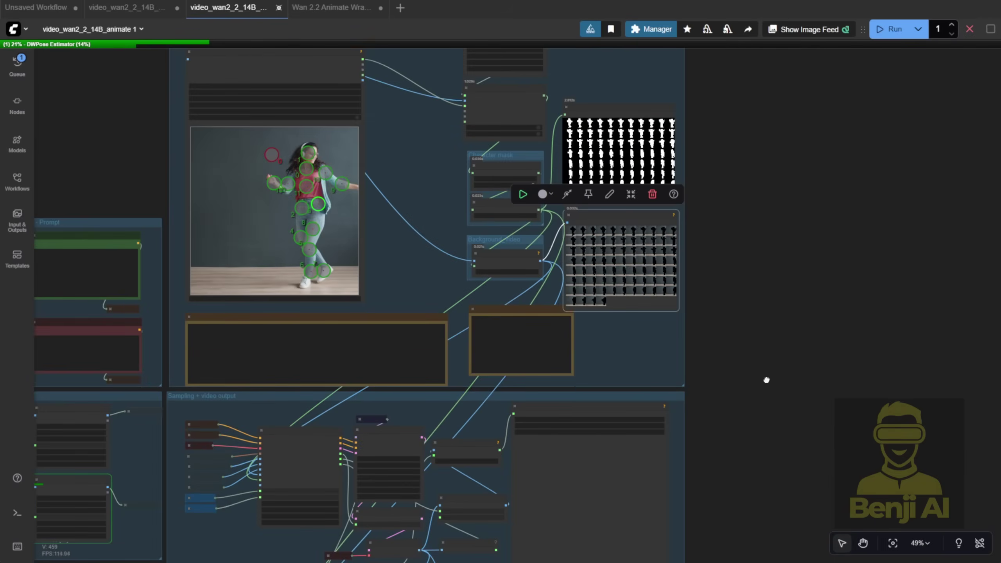
{"action": "left_click_drag", "start_coordinate": [767, 379], "coordinate": [817, 408]}
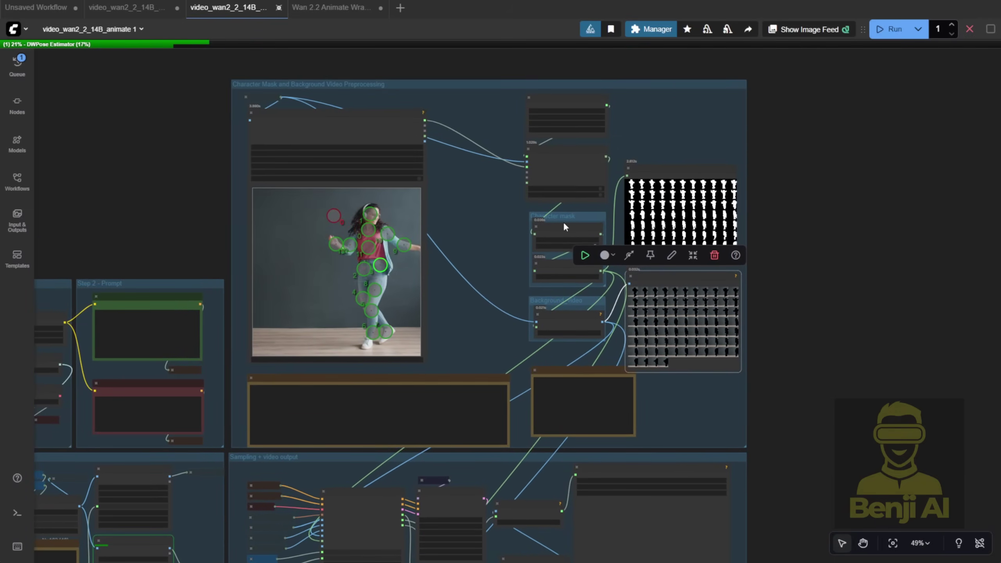
{"action": "scroll", "coordinate": [547, 231], "scroll_direction": "up", "scroll_amount": 2}
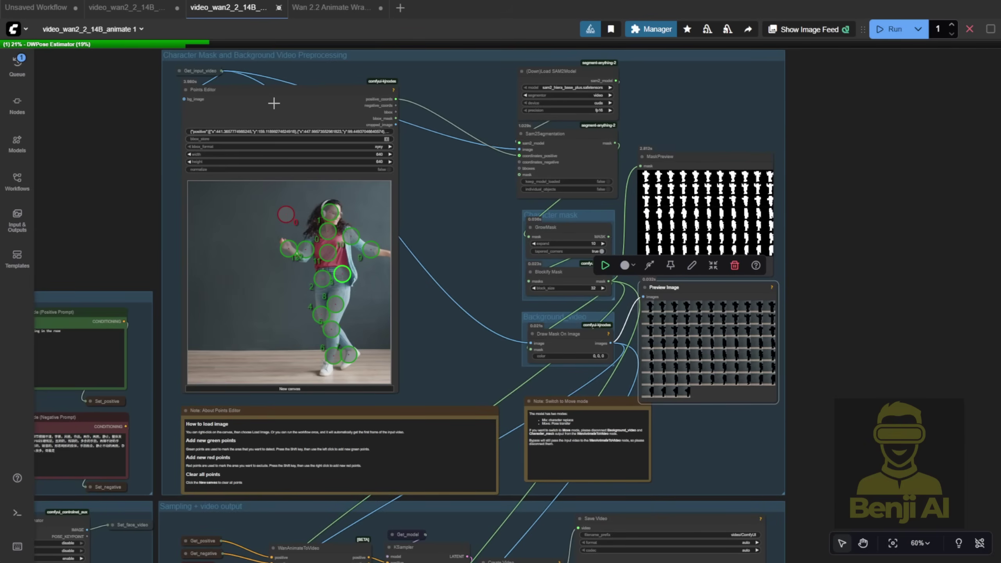
{"action": "left_click_drag", "start_coordinate": [458, 113], "coordinate": [393, 231]}
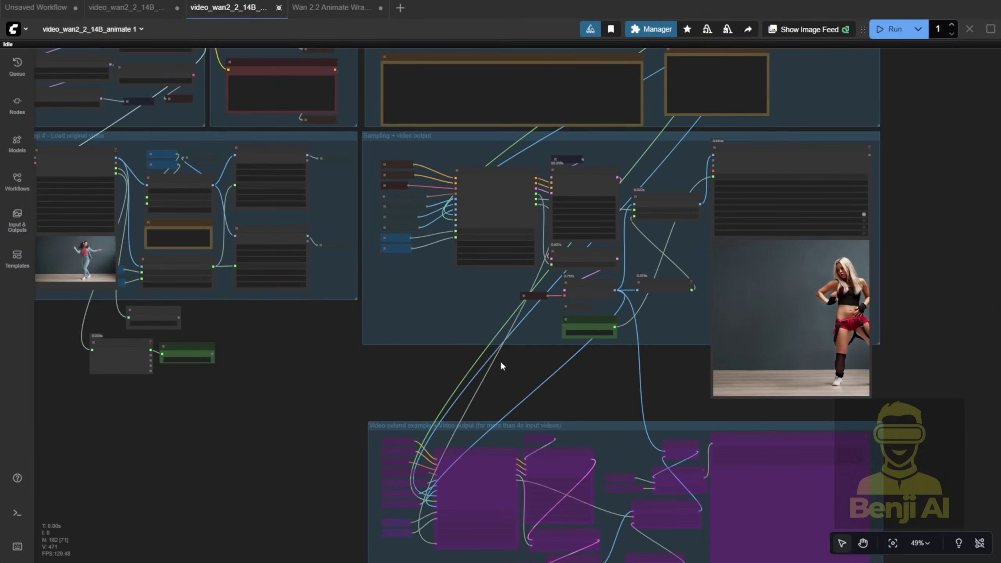
Place the Load Video (Upload) node beside the generated video to compare their motion, and return it to the Step 4 group
{"action": "left_click_drag", "start_coordinate": [647, 351], "coordinate": [528, 381]}
{"action": "scroll", "coordinate": [686, 338], "scroll_direction": "up", "scroll_amount": 7}
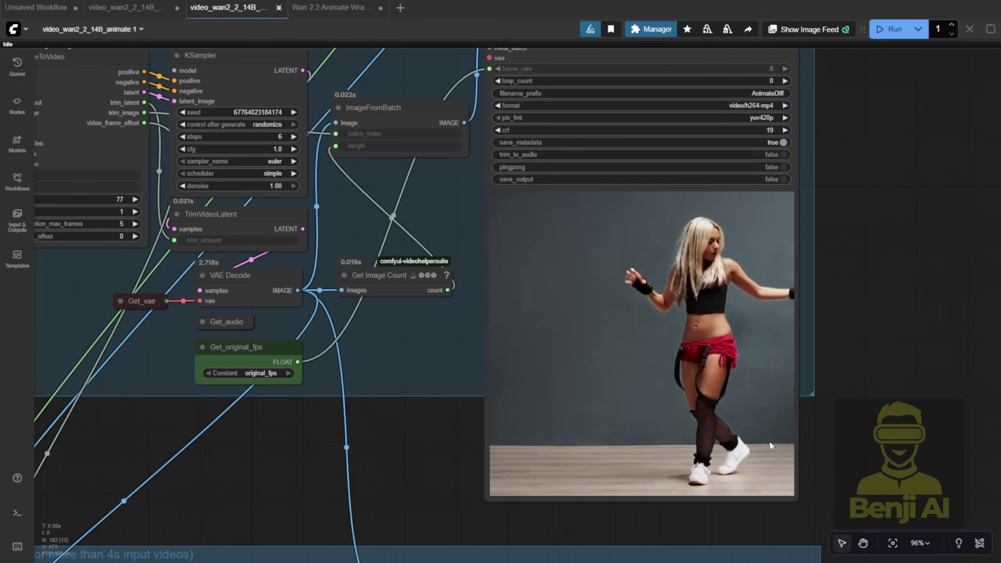
{"action": "scroll", "coordinate": [738, 376], "scroll_direction": "down", "scroll_amount": 7}
{"action": "left_click_drag", "start_coordinate": [581, 217], "coordinate": [555, 418]}
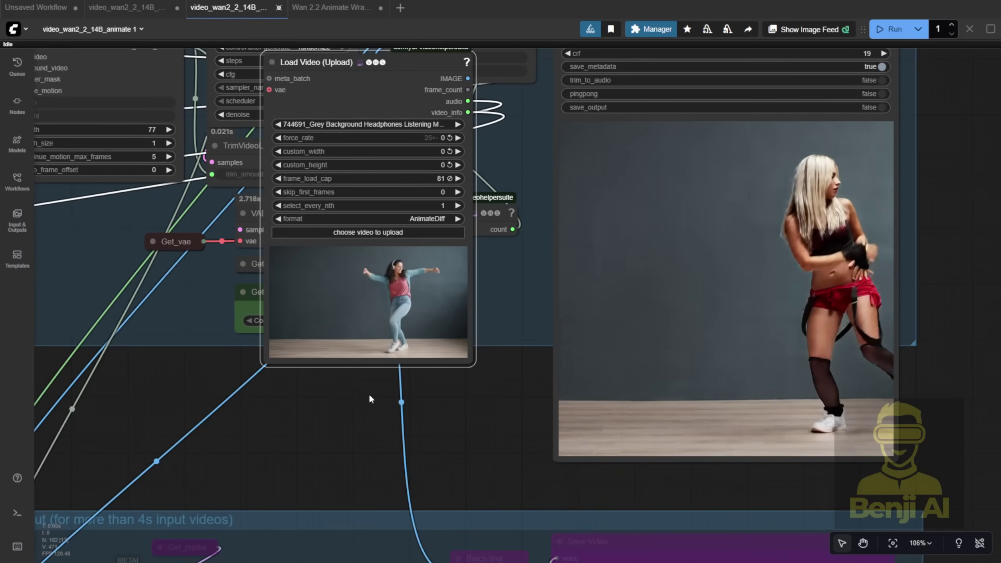
{"action": "scroll", "coordinate": [369, 393], "scroll_direction": "down", "scroll_amount": 13}
{"action": "scroll", "coordinate": [374, 408], "scroll_direction": "down", "scroll_amount": 2}
{"action": "left_click_drag", "start_coordinate": [374, 408], "coordinate": [303, 117]}
{"action": "left_click_drag", "start_coordinate": [357, 300], "coordinate": [337, 436]}
{"action": "scroll", "coordinate": [338, 432], "scroll_direction": "down", "scroll_amount": 4}
{"action": "left_click_drag", "start_coordinate": [317, 385], "coordinate": [301, 291]}
{"action": "scroll", "coordinate": [538, 369], "scroll_direction": "up", "scroll_amount": 10}
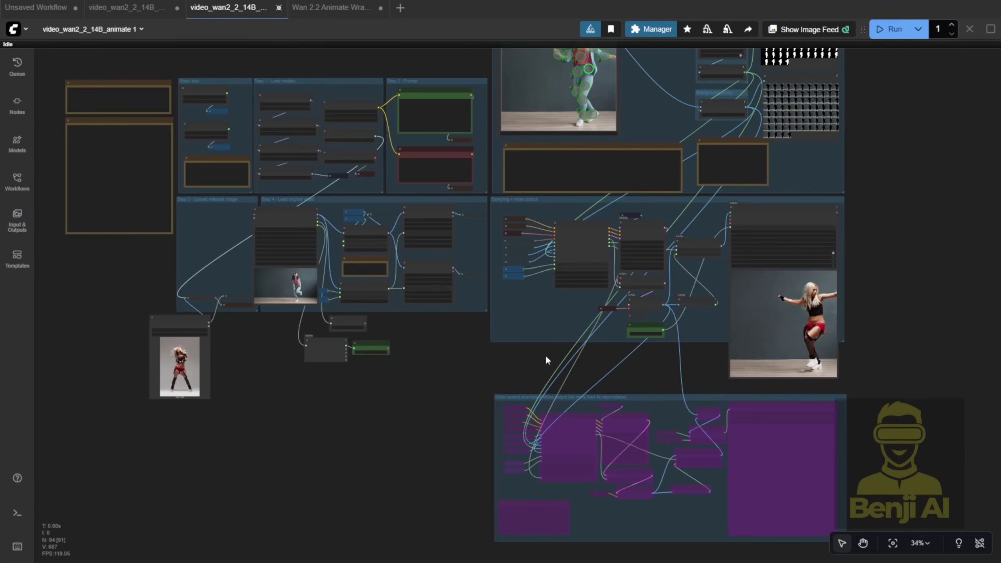
Insert a LoraLoaderModelOnly node between Get_model and the KSampler's model input in the video extend group
{"action": "left_click_drag", "start_coordinate": [449, 335], "coordinate": [446, 502]}
{"action": "scroll", "coordinate": [569, 368], "scroll_direction": "up", "scroll_amount": 7}
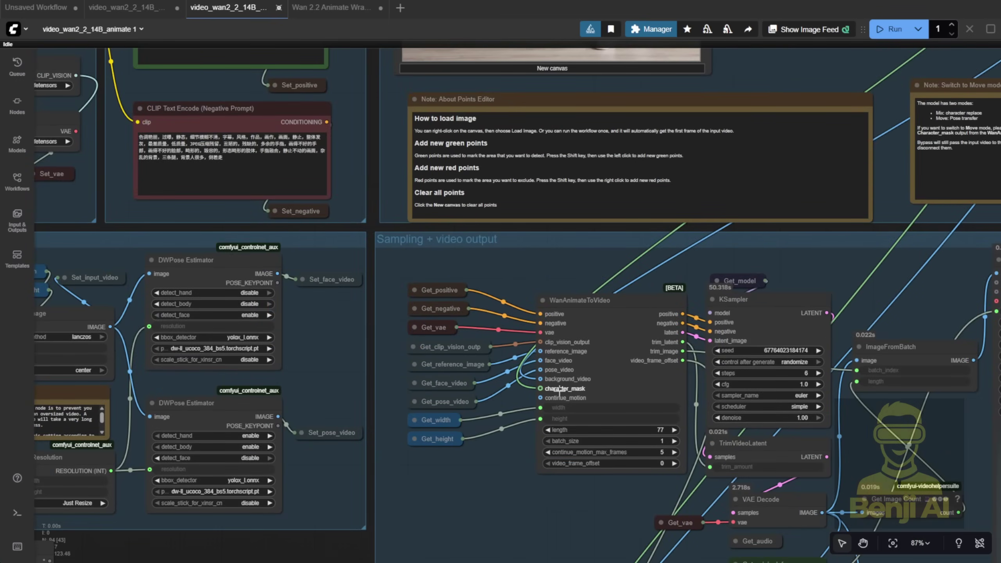
{"action": "scroll", "coordinate": [560, 390], "scroll_direction": "up", "scroll_amount": 3}
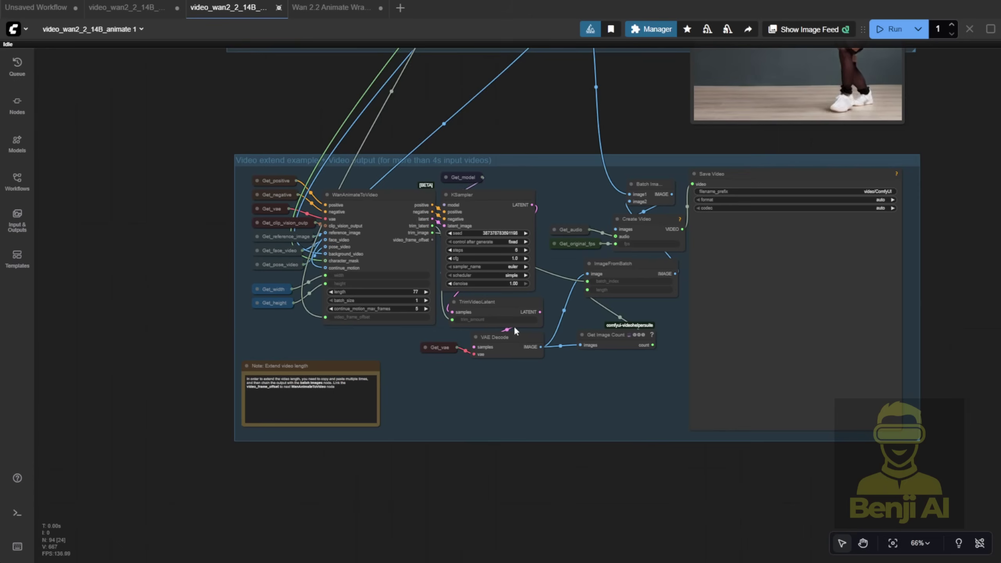
{"action": "scroll", "coordinate": [523, 370], "scroll_direction": "up", "scroll_amount": 5}
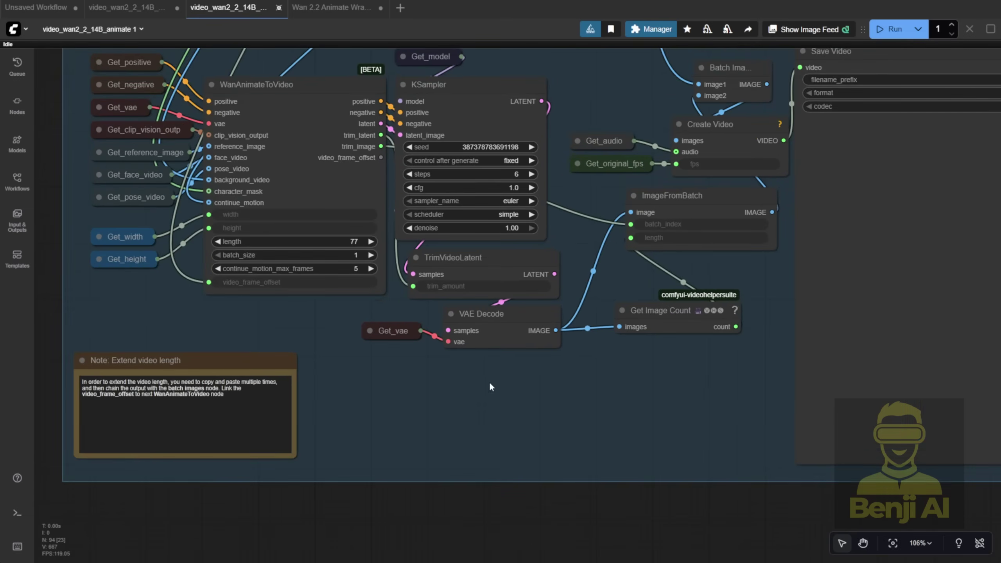
{"action": "left_click_drag", "start_coordinate": [485, 384], "coordinate": [296, 232]}
{"action": "left_click_drag", "start_coordinate": [472, 110], "coordinate": [470, 203]}
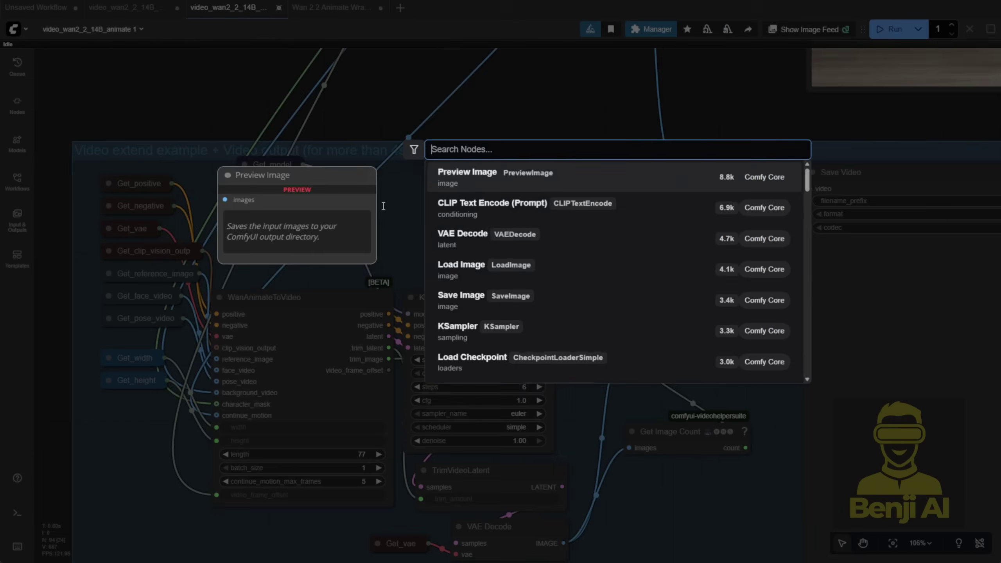
{"action": "key", "text": "Escape"}
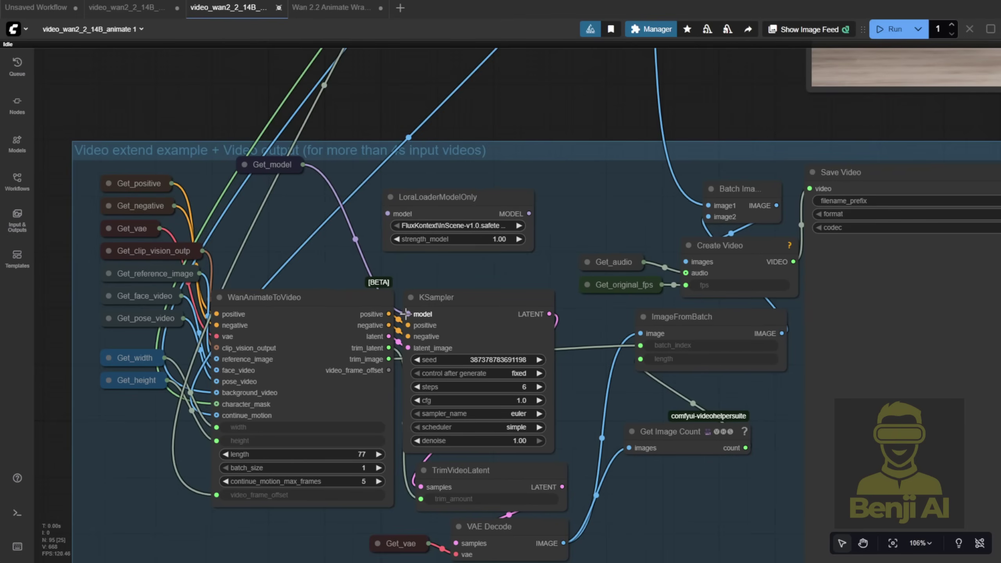
{"action": "left_click_drag", "start_coordinate": [406, 314], "coordinate": [388, 213]}
{"action": "left_click_drag", "start_coordinate": [530, 214], "coordinate": [408, 314]}
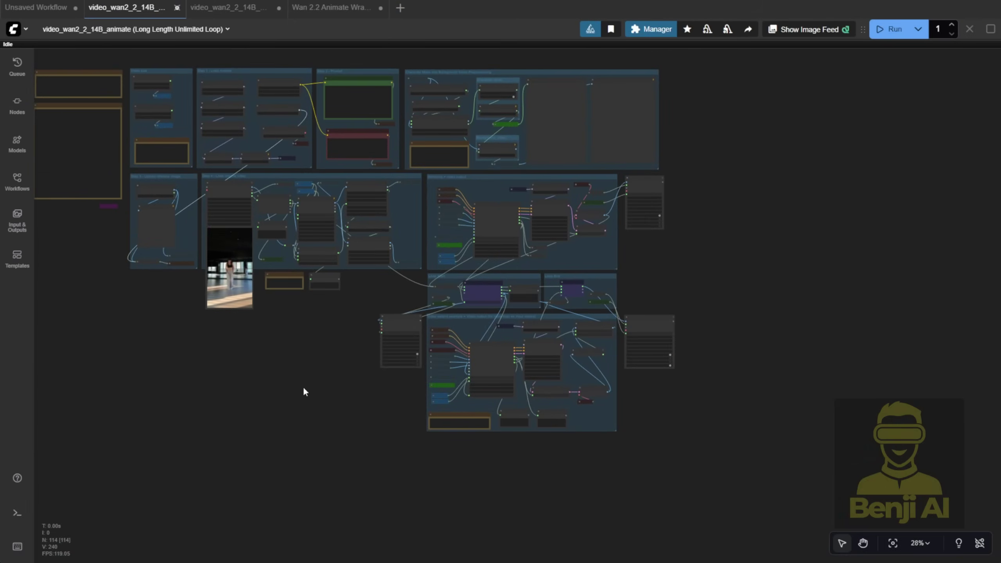
Switch to the Long Length Unlimited Loop workflow and examine its Load Video (Path) node and Step 4 preprocessing nodes
{"action": "left_click_drag", "start_coordinate": [312, 340], "coordinate": [350, 471]}
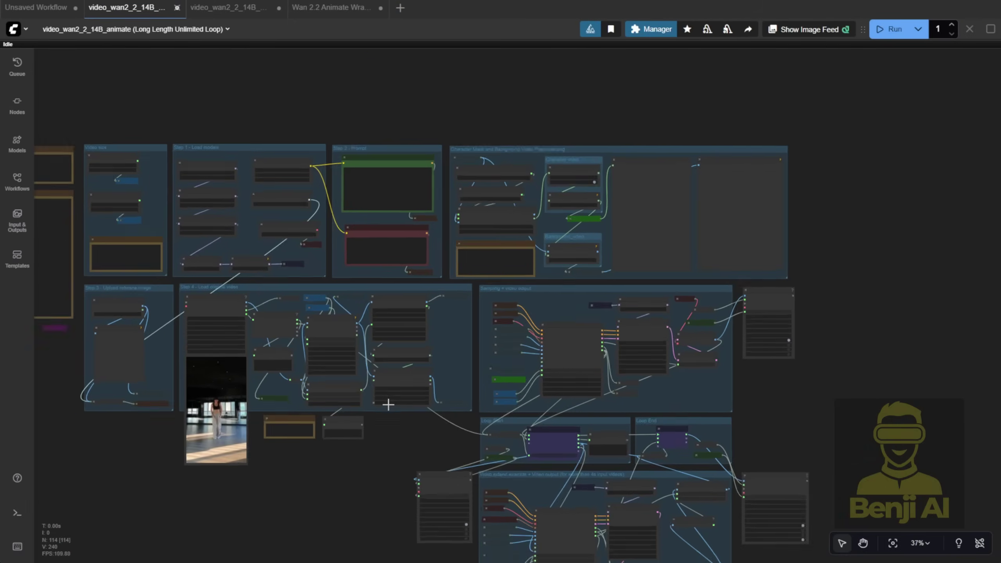
{"action": "scroll", "coordinate": [388, 405], "scroll_direction": "up", "scroll_amount": 7}
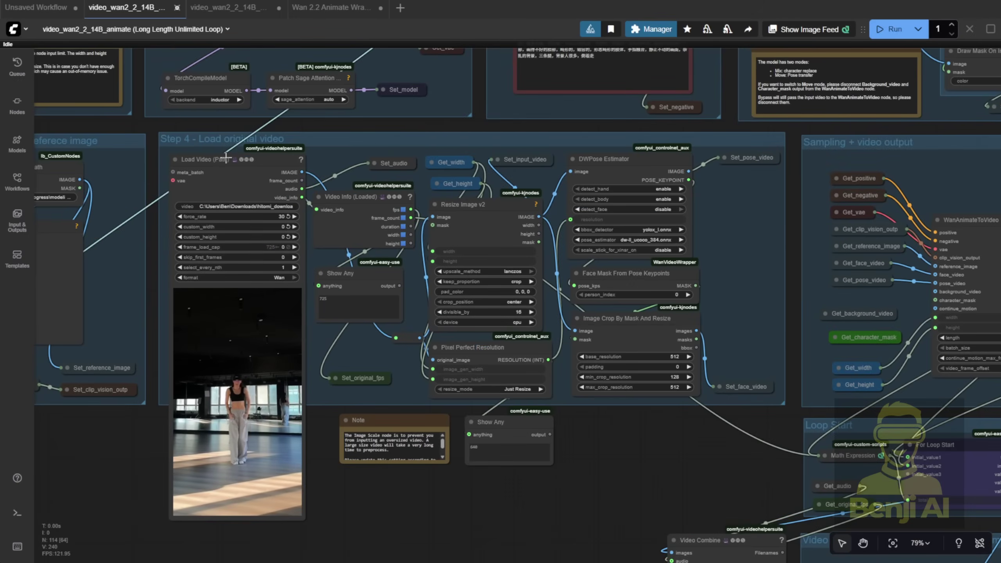
{"action": "left_click", "coordinate": [226, 157]}
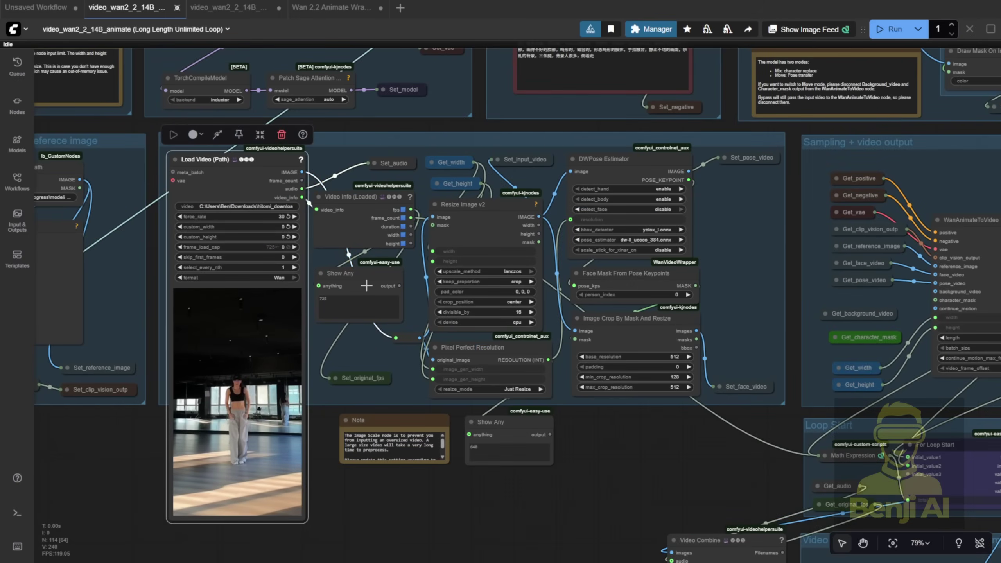
{"action": "scroll", "coordinate": [696, 358], "scroll_direction": "up", "scroll_amount": 2}
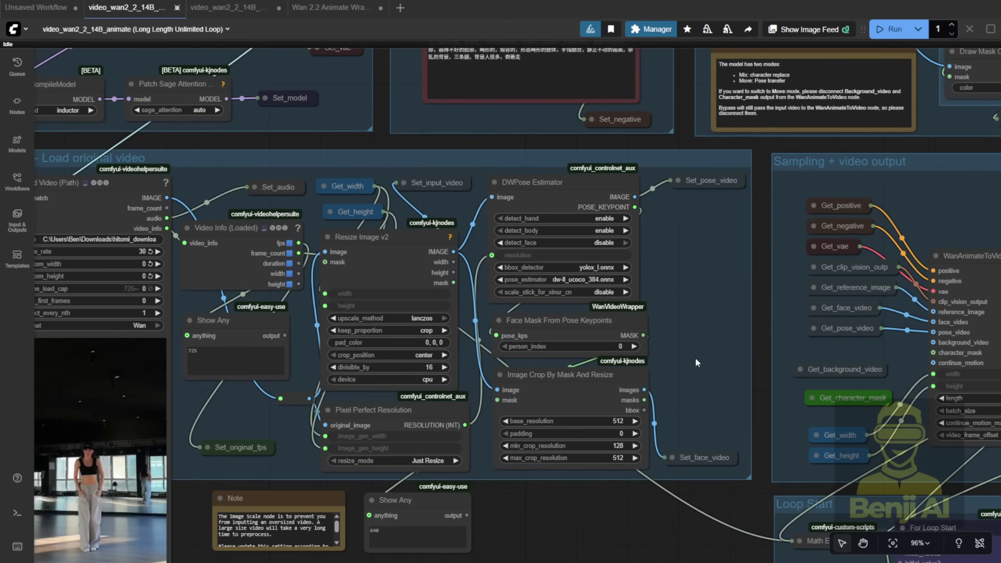
Switch to the Wan 2.2 Animate Wrapper workflow and examine the pose, face mask and image crop nodes in Face Images
{"action": "left_click", "coordinate": [332, 7]}
{"action": "left_click_drag", "start_coordinate": [760, 217], "coordinate": [754, 335]}
{"action": "scroll", "coordinate": [570, 264], "scroll_direction": "up", "scroll_amount": 3}
{"action": "scroll", "coordinate": [570, 265], "scroll_direction": "up", "scroll_amount": 8}
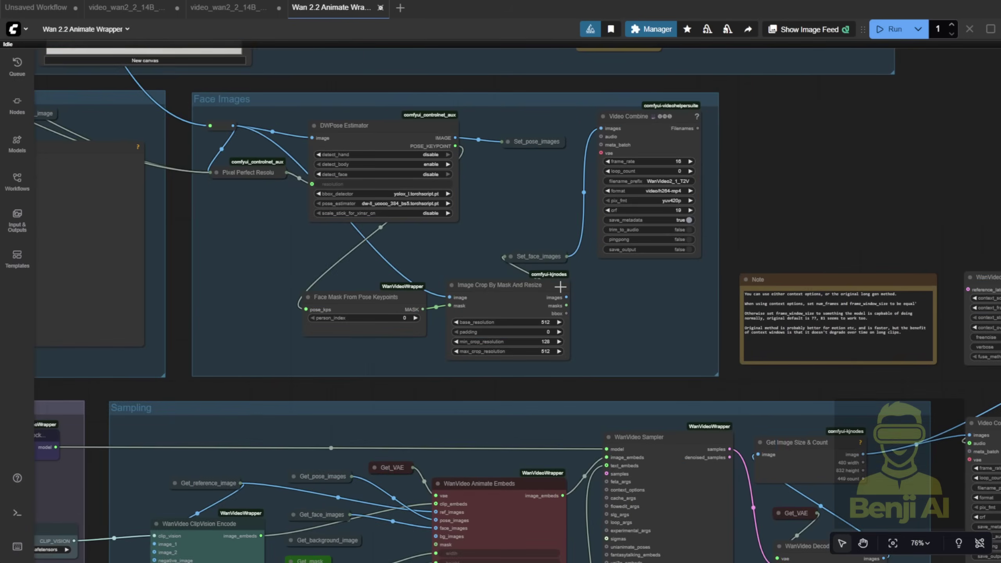
{"action": "left_click", "coordinate": [315, 287]}
{"action": "left_click_drag", "start_coordinate": [314, 287], "coordinate": [315, 239]}
Compare the Step 4 DWPose Estimator nodes in the video_wan2_2_14B_animate 1 workflow with those in the Long Length Unlimited Loop workflow
{"action": "scroll", "coordinate": [381, 103], "scroll_direction": "up", "scroll_amount": 3}
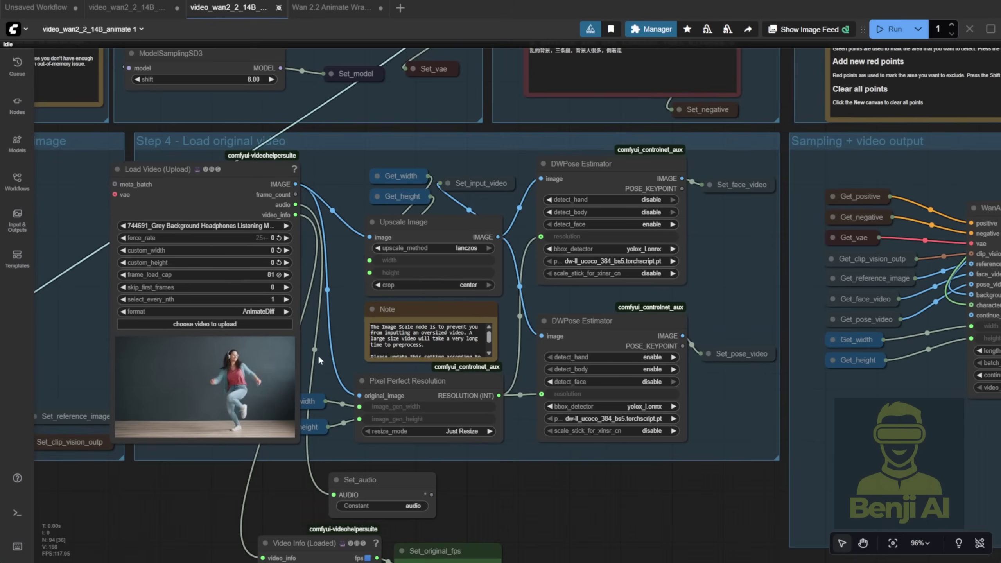
{"action": "scroll", "coordinate": [318, 356], "scroll_direction": "up", "scroll_amount": 4}
{"action": "scroll", "coordinate": [438, 337], "scroll_direction": "down", "scroll_amount": 2}
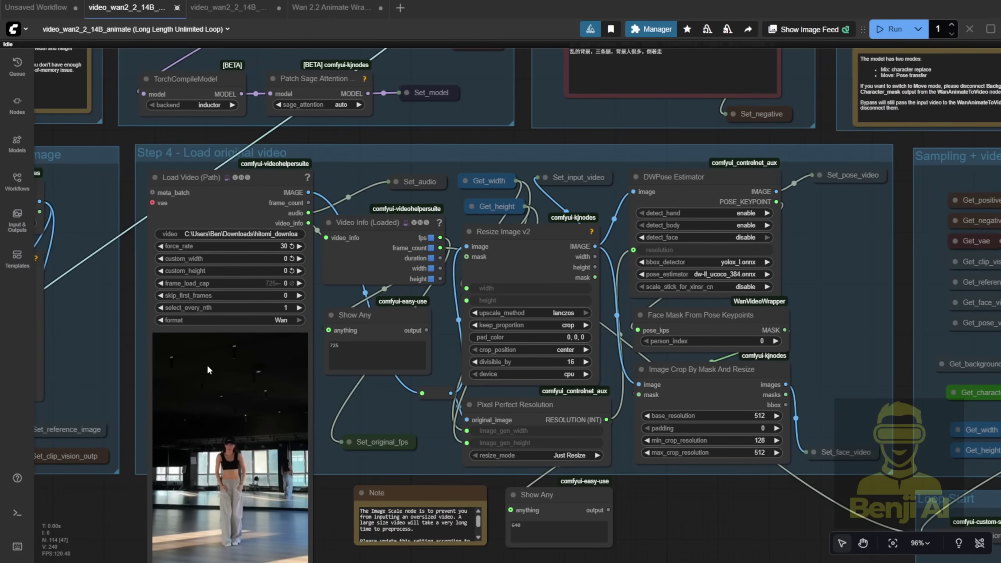
Set force_rate to 60 on the Load Video (Path) node in Step 4
{"action": "scroll", "coordinate": [269, 299], "scroll_direction": "up", "scroll_amount": 5}
{"action": "left_click", "coordinate": [280, 216]}
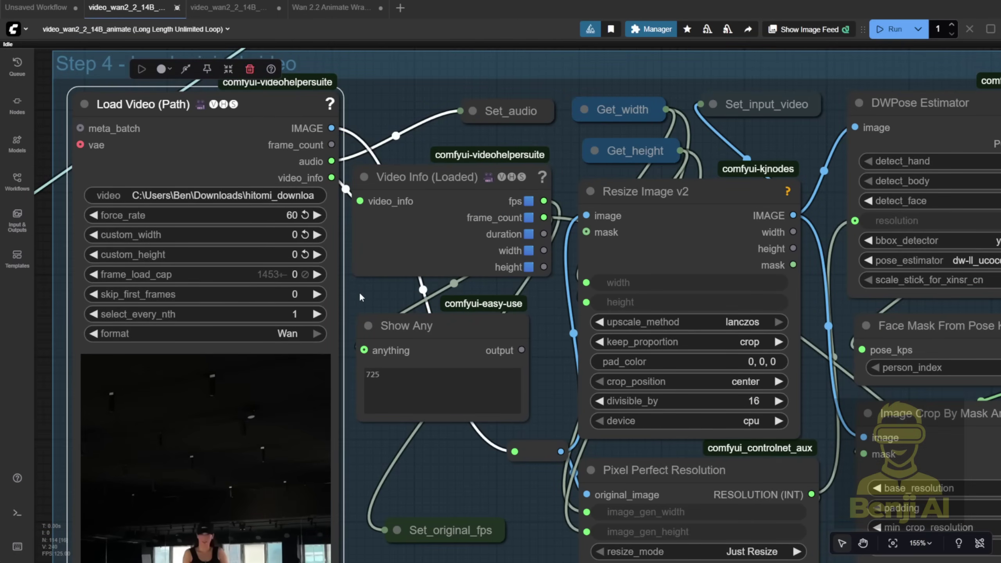
{"action": "left_click_drag", "start_coordinate": [359, 294], "coordinate": [451, 338]}
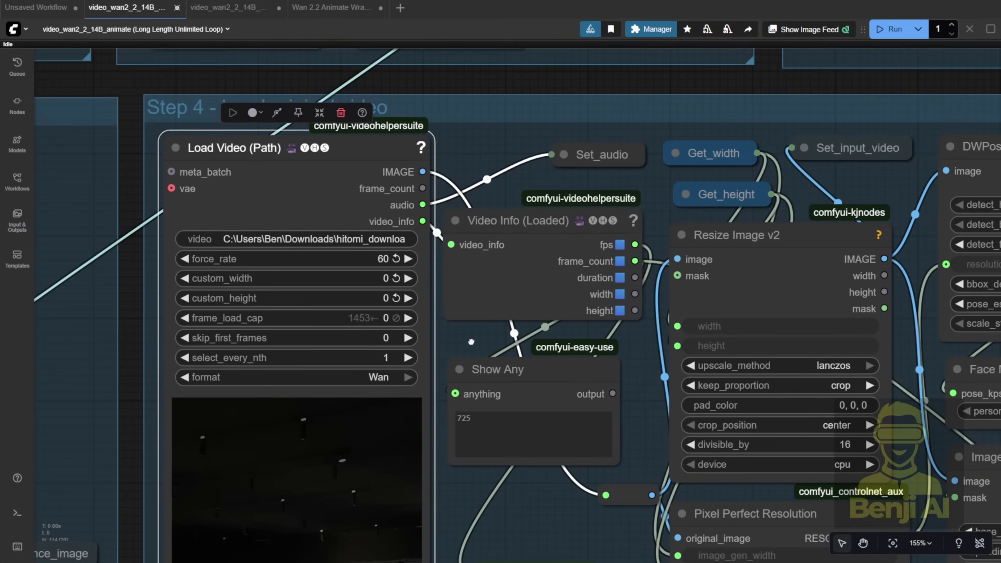
{"action": "scroll", "coordinate": [391, 300], "scroll_direction": "up", "scroll_amount": 4}
{"action": "left_click", "coordinate": [400, 239]}
{"action": "left_click", "coordinate": [399, 239]}
{"action": "left_click", "coordinate": [350, 240]}
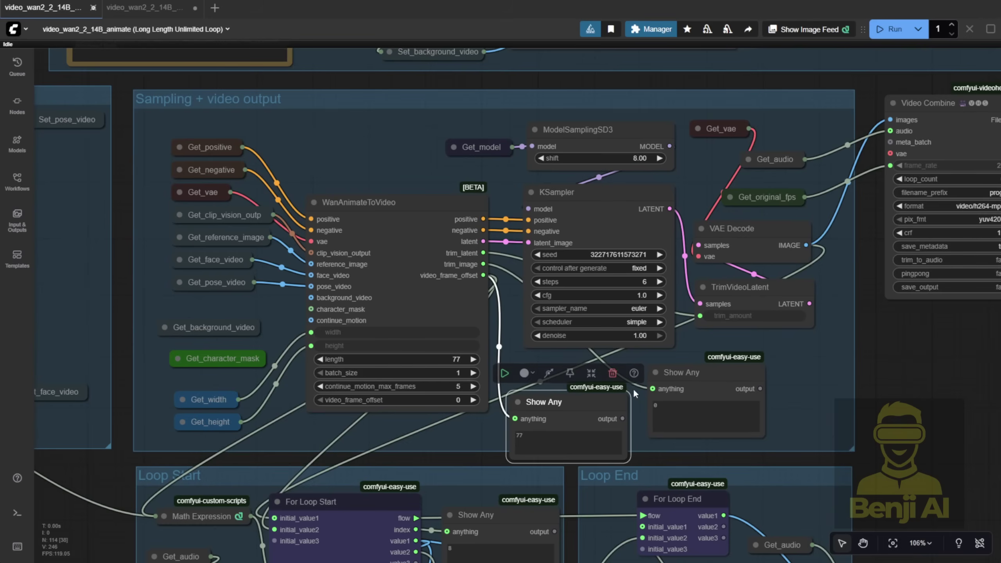
Reposition the two Show Any nodes beside the first WanAnimateToVideo node to inspect its trim_image and video_frame_offset outputs
{"action": "left_click_drag", "start_coordinate": [553, 339], "coordinate": [533, 325]}
{"action": "scroll", "coordinate": [545, 379], "scroll_direction": "up", "scroll_amount": 7}
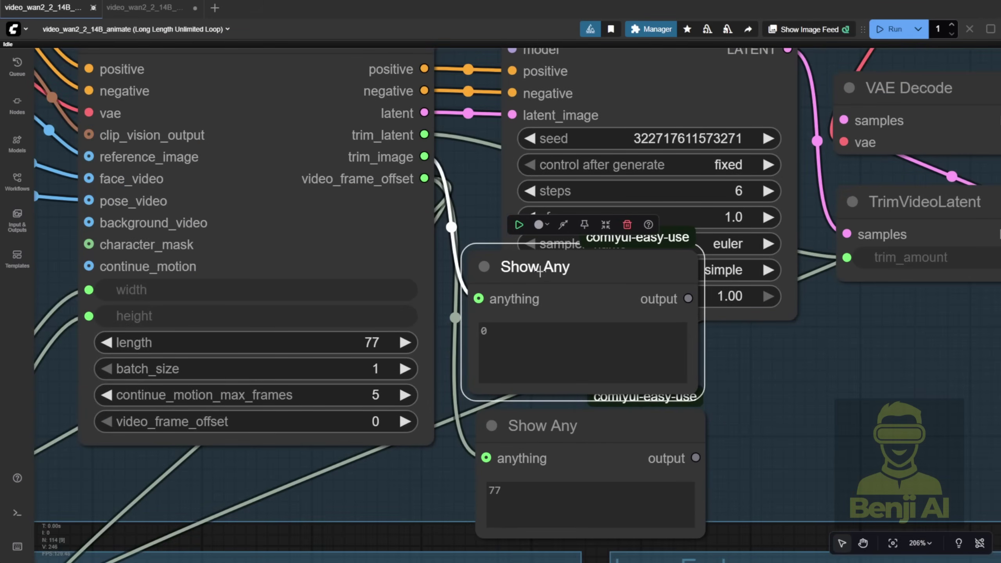
{"action": "left_click_drag", "start_coordinate": [540, 271], "coordinate": [580, 132]}
{"action": "left_click_drag", "start_coordinate": [523, 381], "coordinate": [521, 379]}
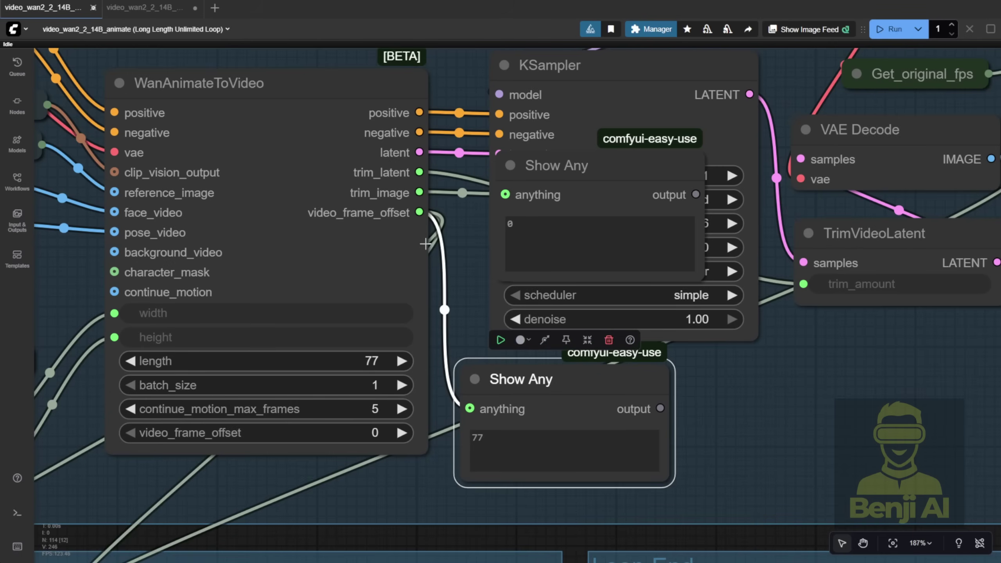
{"action": "double_click", "coordinate": [516, 225]}
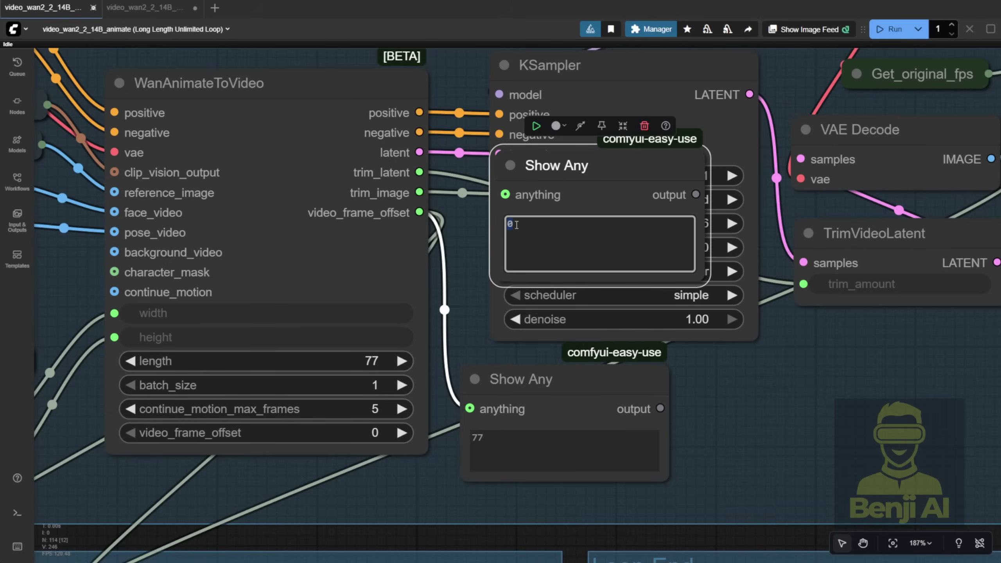
Examine how the Loop Start and Loop End groups connect the first sampling group to the video extend group
{"action": "scroll", "coordinate": [552, 244], "scroll_direction": "down", "scroll_amount": 5}
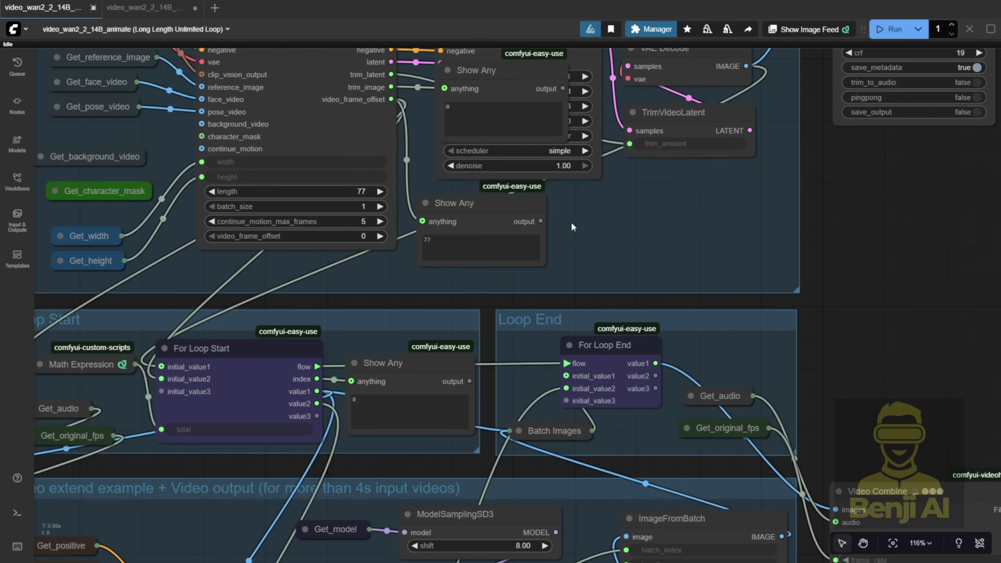
{"action": "scroll", "coordinate": [574, 216], "scroll_direction": "up", "scroll_amount": 3}
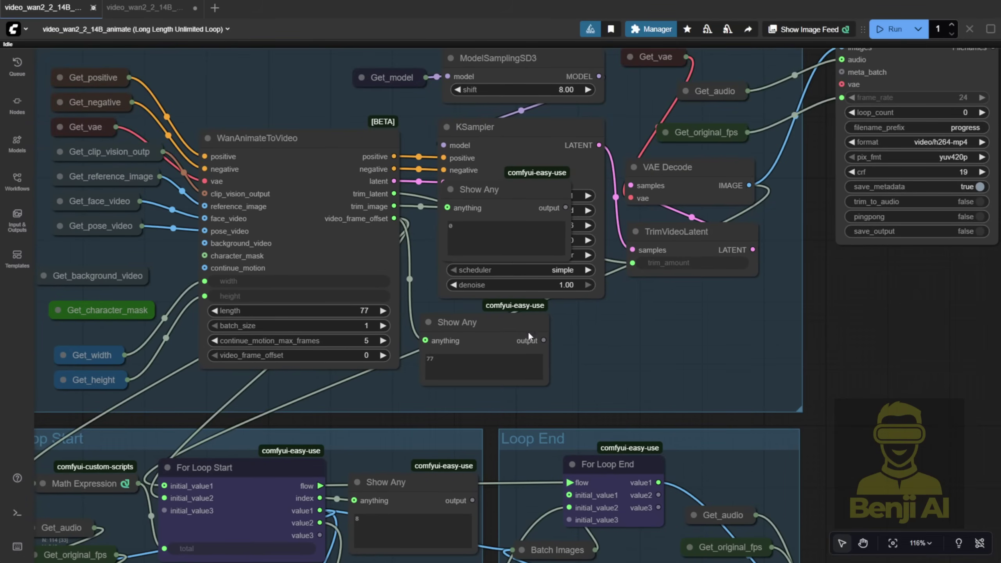
{"action": "left_click_drag", "start_coordinate": [607, 377], "coordinate": [748, 155]}
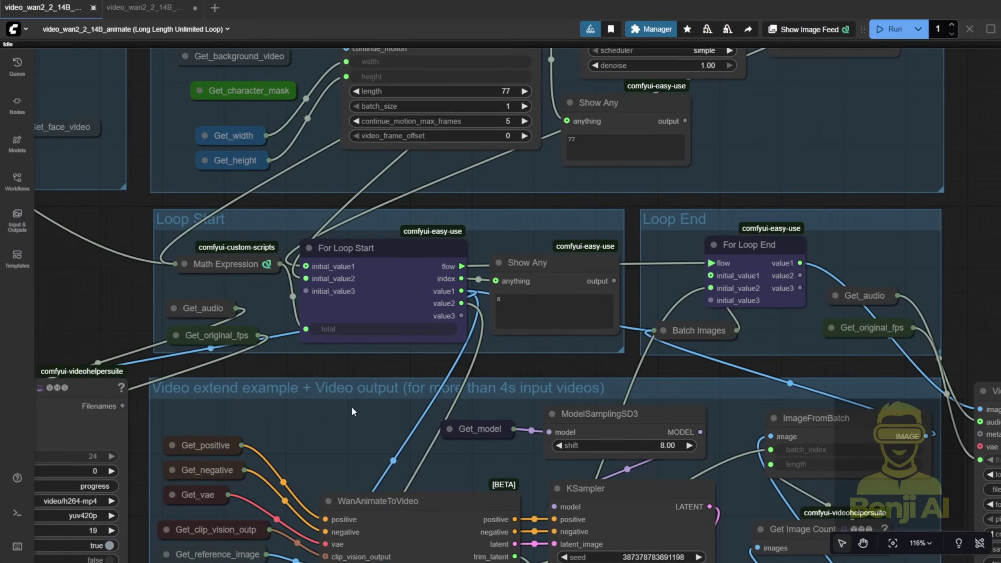
{"action": "left_click_drag", "start_coordinate": [332, 186], "coordinate": [388, 263]}
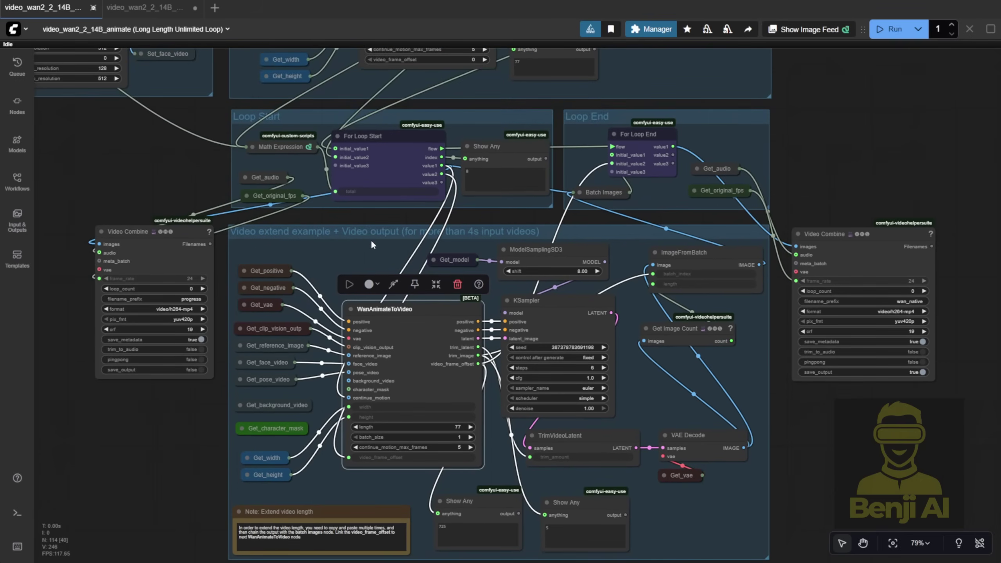
{"action": "left_click", "coordinate": [368, 257]}
{"action": "scroll", "coordinate": [370, 262], "scroll_direction": "up", "scroll_amount": 1}
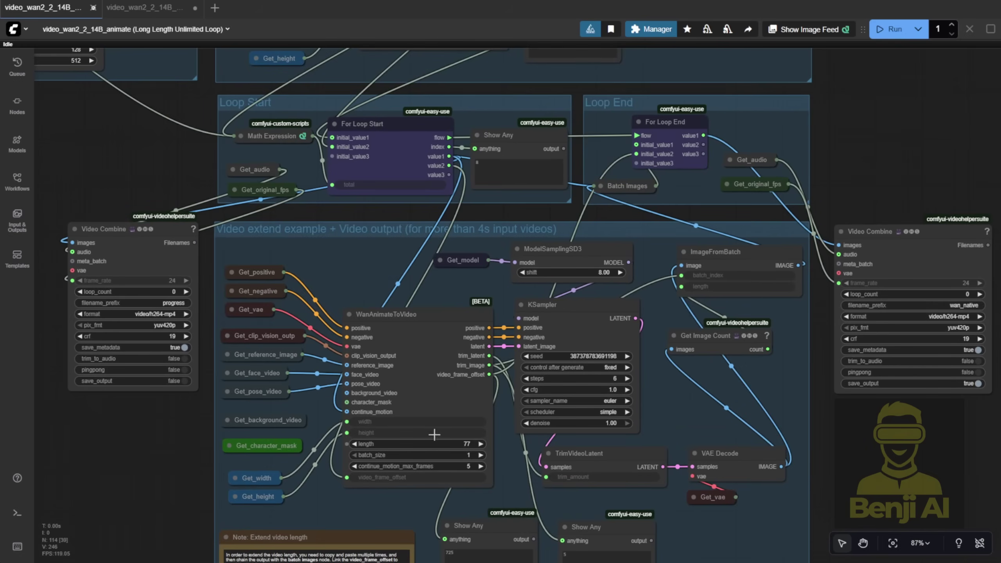
Inspect the extend group's trim_image value in Show Any and trace the Get Image Count link into ImageFromBatch's length
{"action": "left_click", "coordinate": [390, 137]}
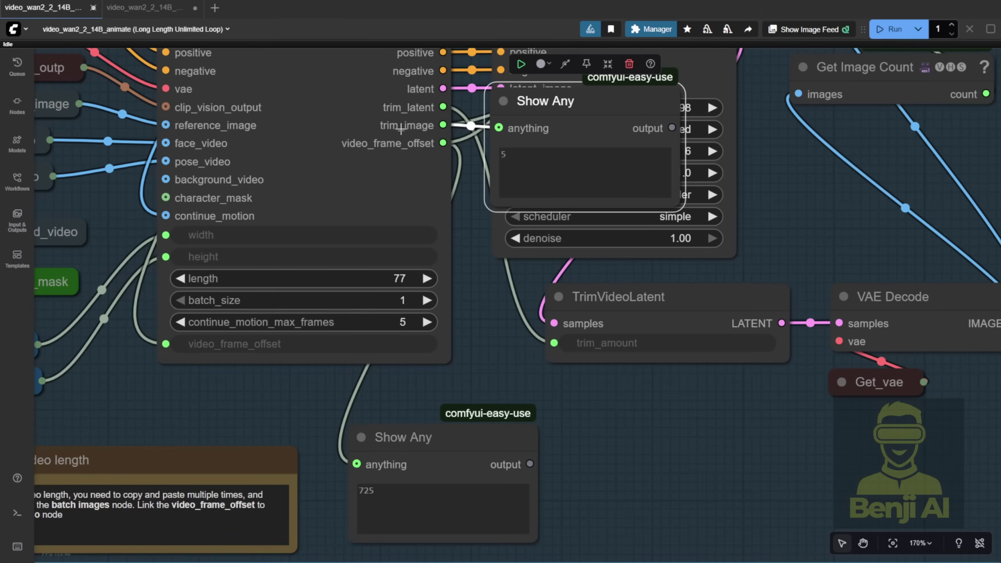
{"action": "scroll", "coordinate": [400, 128], "scroll_direction": "up", "scroll_amount": 3}
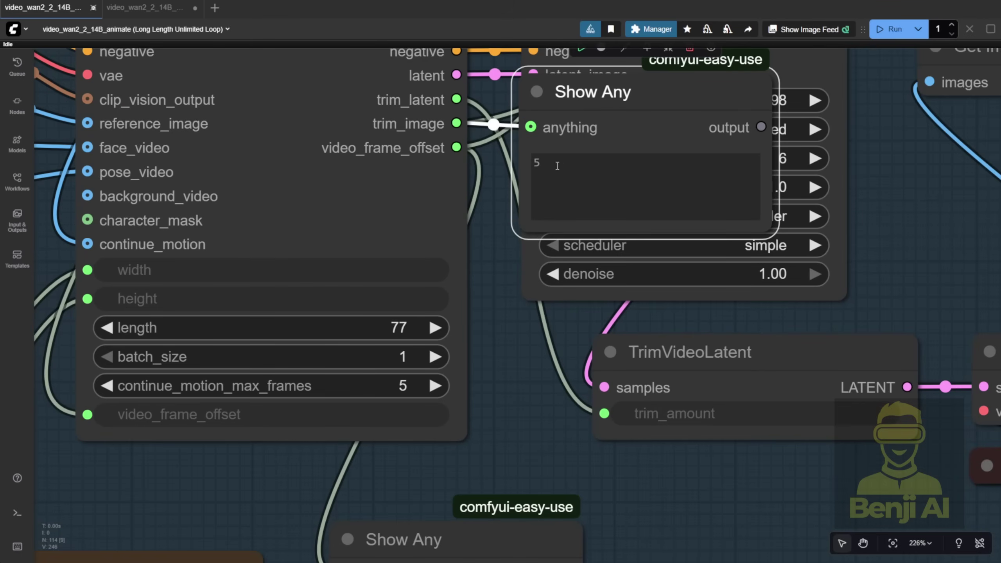
{"action": "left_click_drag", "start_coordinate": [604, 123], "coordinate": [634, 144]}
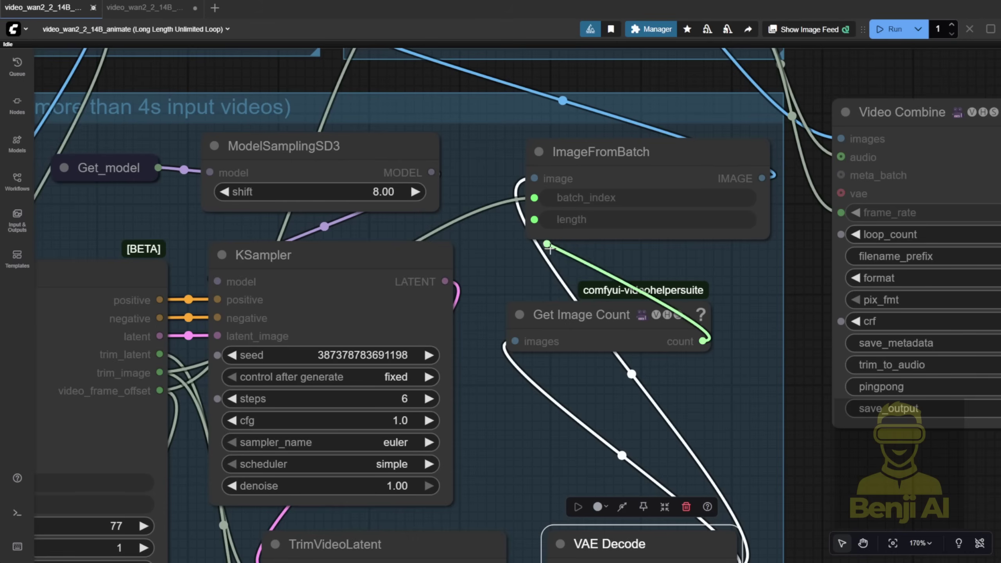
{"action": "left_click_drag", "start_coordinate": [550, 248], "coordinate": [727, 336]}
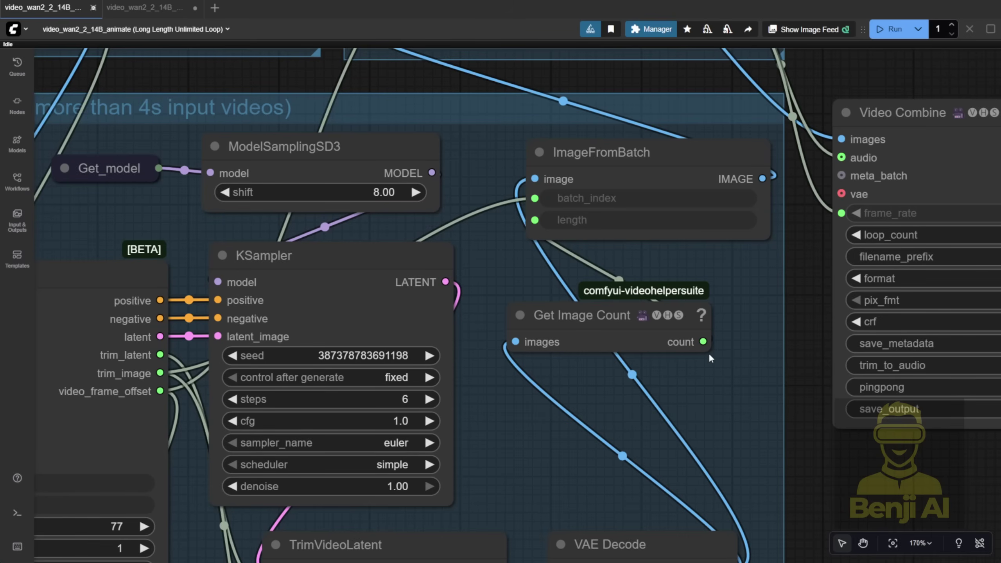
Move the Get Image Count node lower beneath ImageFromBatch, and collapse the Math Expression node into the Loop Start group
{"action": "left_click_drag", "start_coordinate": [577, 316], "coordinate": [573, 365]}
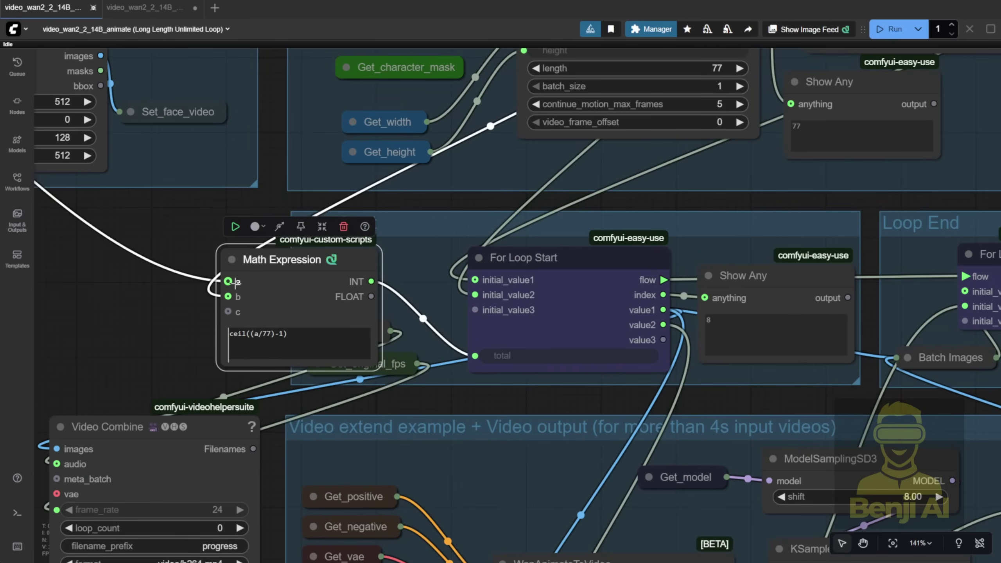
{"action": "scroll", "coordinate": [235, 282], "scroll_direction": "down", "scroll_amount": 4}
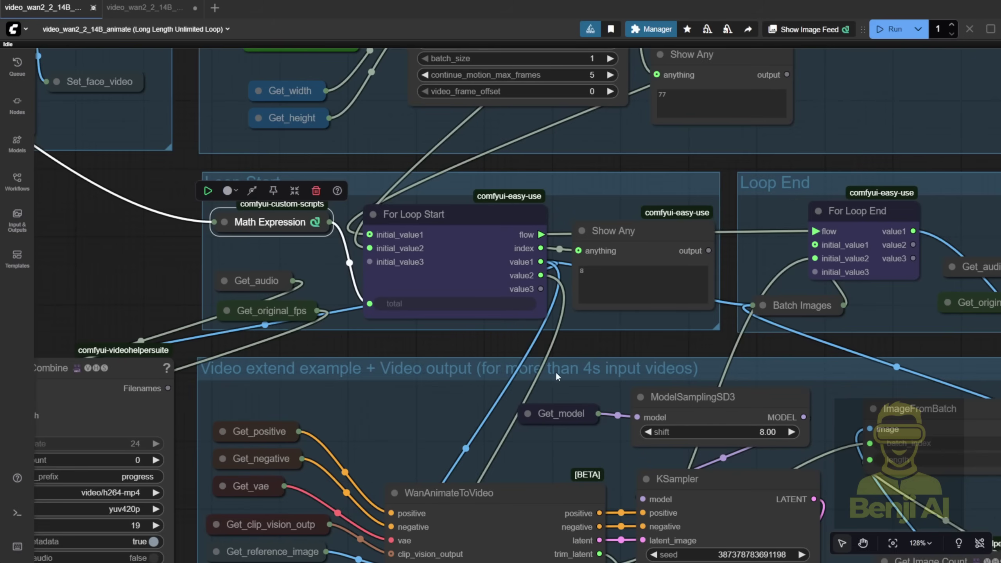
{"action": "scroll", "coordinate": [557, 369], "scroll_direction": "down", "scroll_amount": 3}
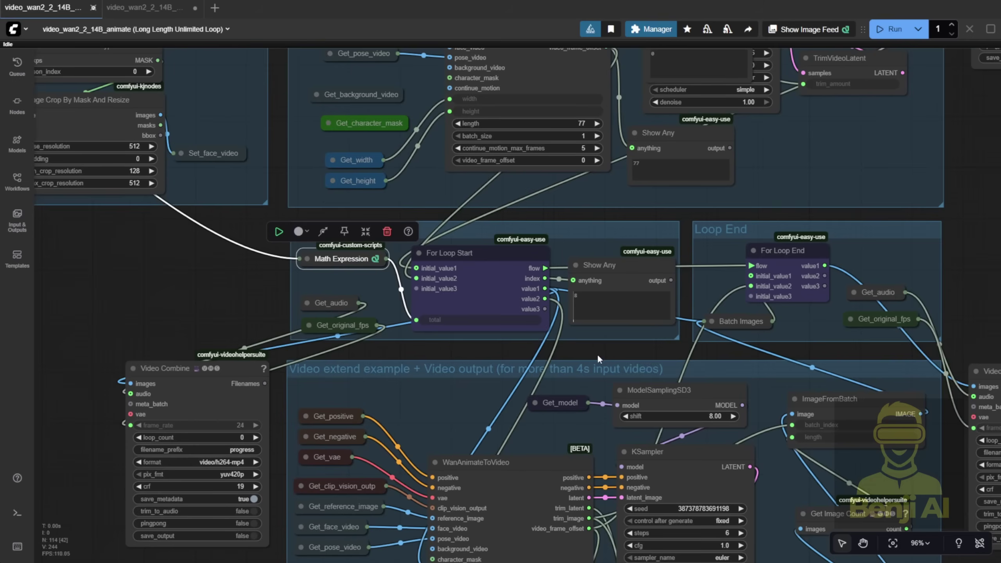
Examine how For Loop Start's index output and value outputs feed Show Any and the video extend group
{"action": "left_click_drag", "start_coordinate": [534, 353], "coordinate": [479, 221]}
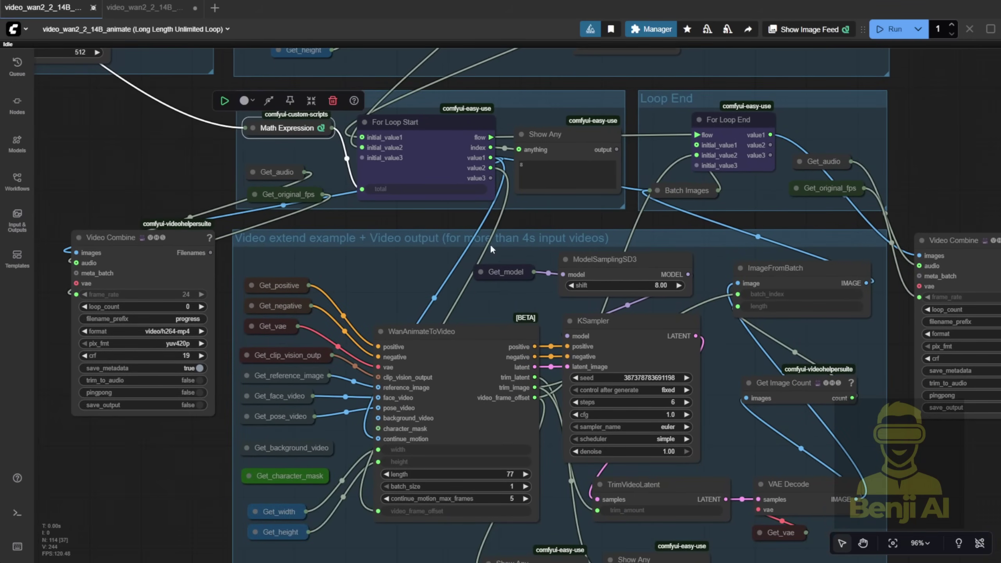
{"action": "scroll", "coordinate": [527, 201], "scroll_direction": "up", "scroll_amount": 2}
{"action": "scroll", "coordinate": [574, 132], "scroll_direction": "up", "scroll_amount": 3}
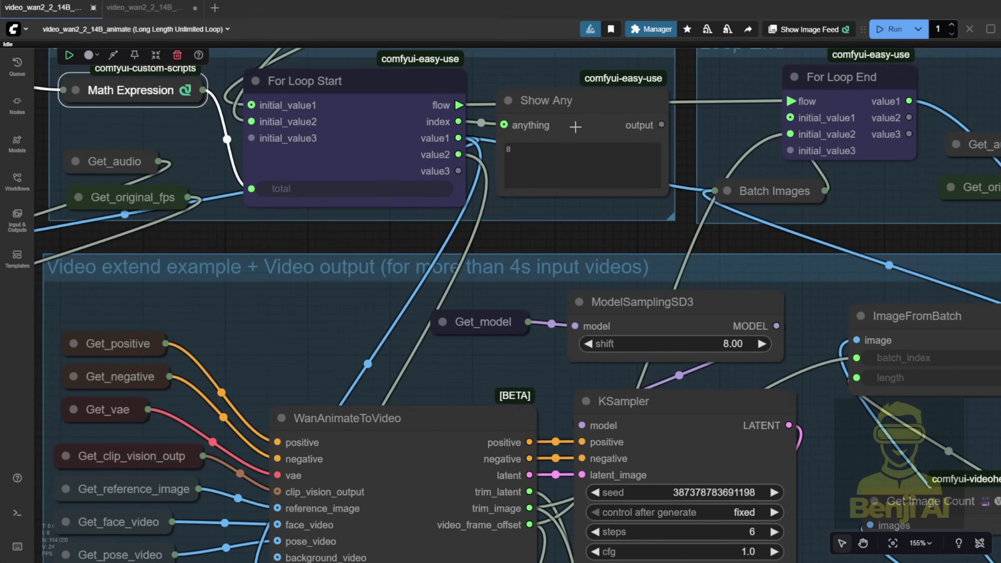
{"action": "left_click_drag", "start_coordinate": [519, 153], "coordinate": [502, 149]}
{"action": "scroll", "coordinate": [557, 247], "scroll_direction": "down", "scroll_amount": 7}
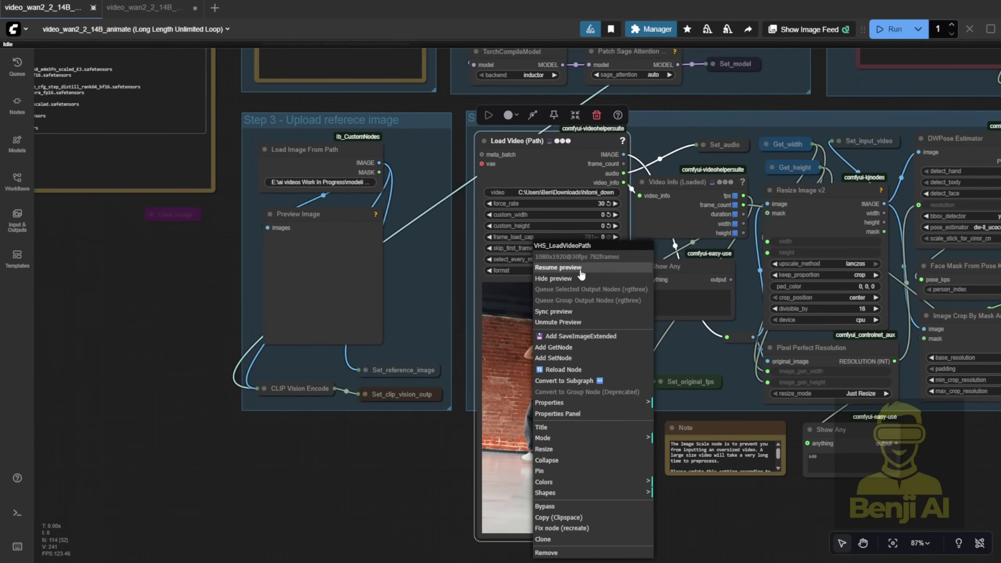
Resume the dance video preview in the Load Video (Path) node, and pause it again after viewing
{"action": "left_click", "coordinate": [575, 269]}
{"action": "scroll", "coordinate": [546, 369], "scroll_direction": "down", "scroll_amount": 2}
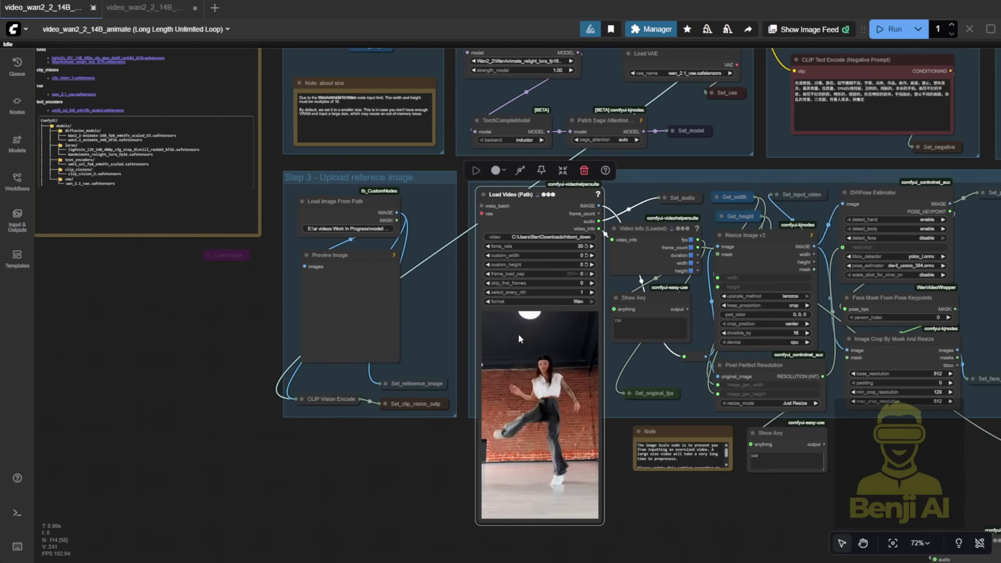
{"action": "right_click", "coordinate": [534, 208]}
{"action": "left_click", "coordinate": [555, 229]}
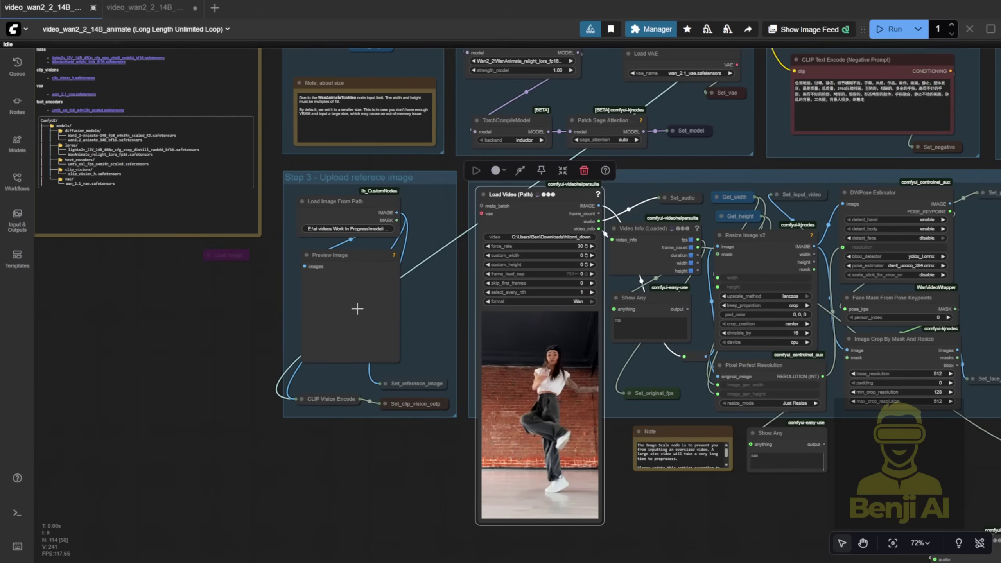
Execute the looping workflow from the Preview Image node in Step 3, and clear the node selection
{"action": "left_click", "coordinate": [353, 294]}
{"action": "left_click", "coordinate": [287, 231]}
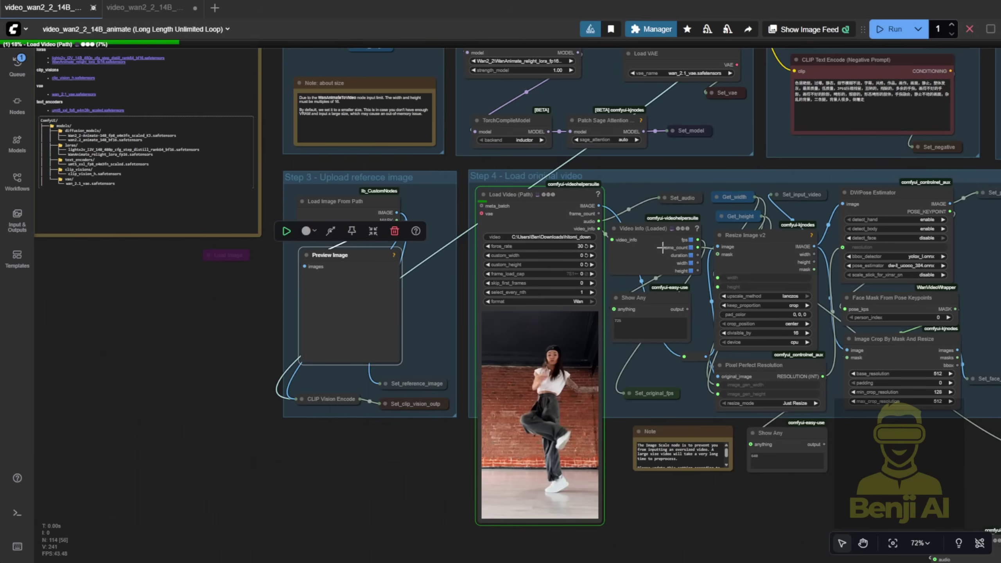
{"action": "left_click", "coordinate": [301, 458]}
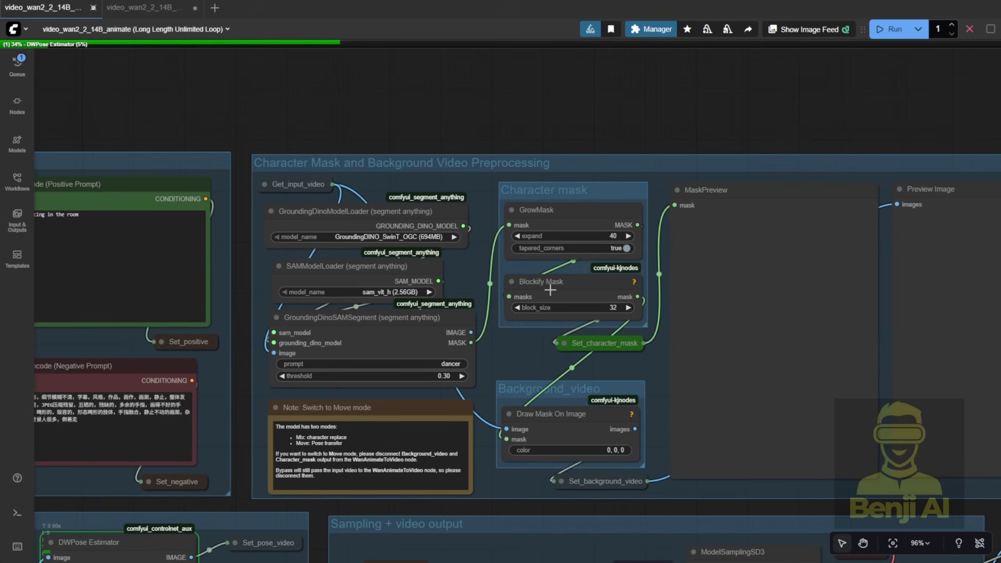
Compare the GroundingDinoSAMSegment masking setup with the Points Editor and Sam2Segmentation setup in the video_wan2_2_14B_animate workflow
{"action": "left_click", "coordinate": [413, 326]}
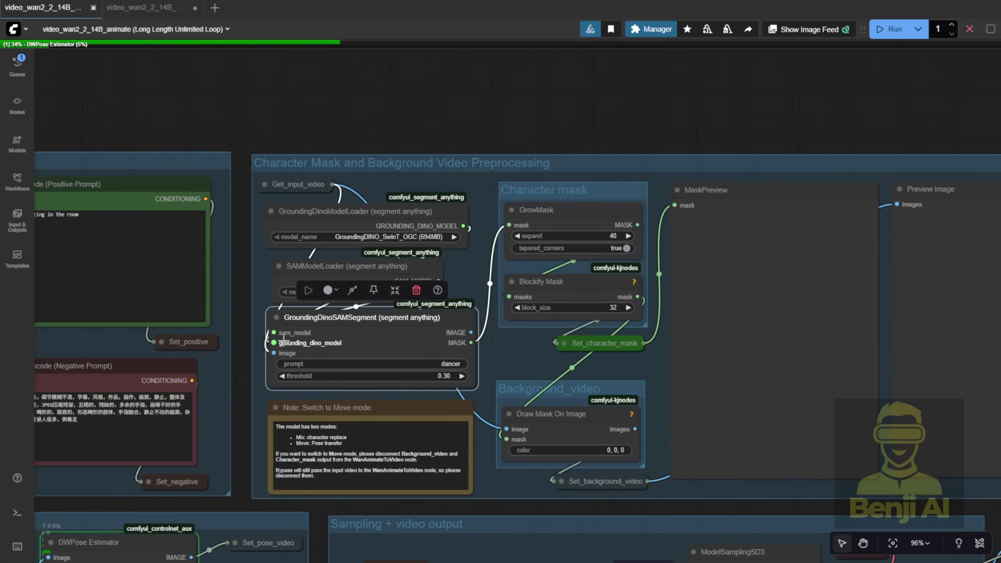
{"action": "scroll", "coordinate": [306, 328], "scroll_direction": "up", "scroll_amount": 2}
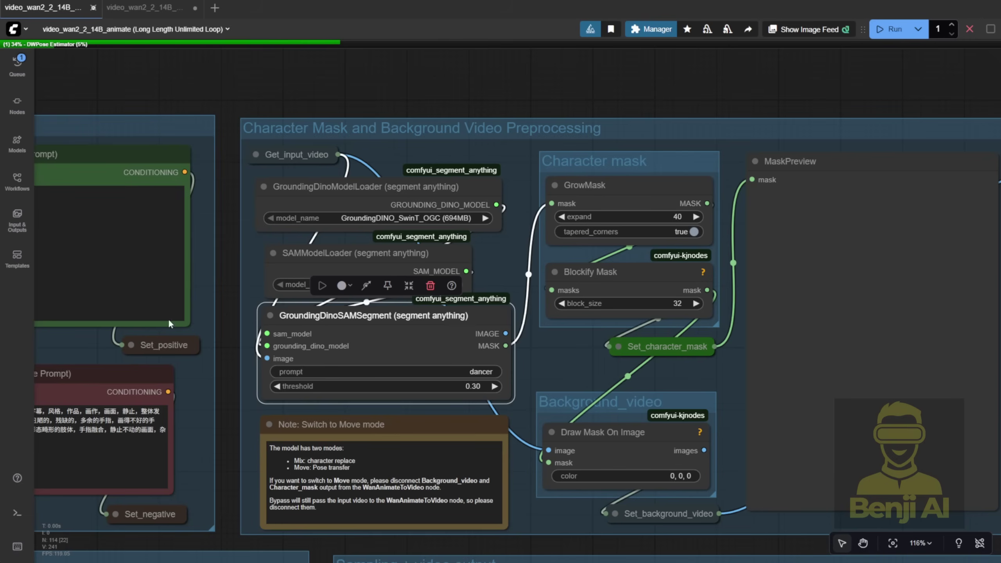
{"action": "left_click_drag", "start_coordinate": [266, 124], "coordinate": [266, 122]}
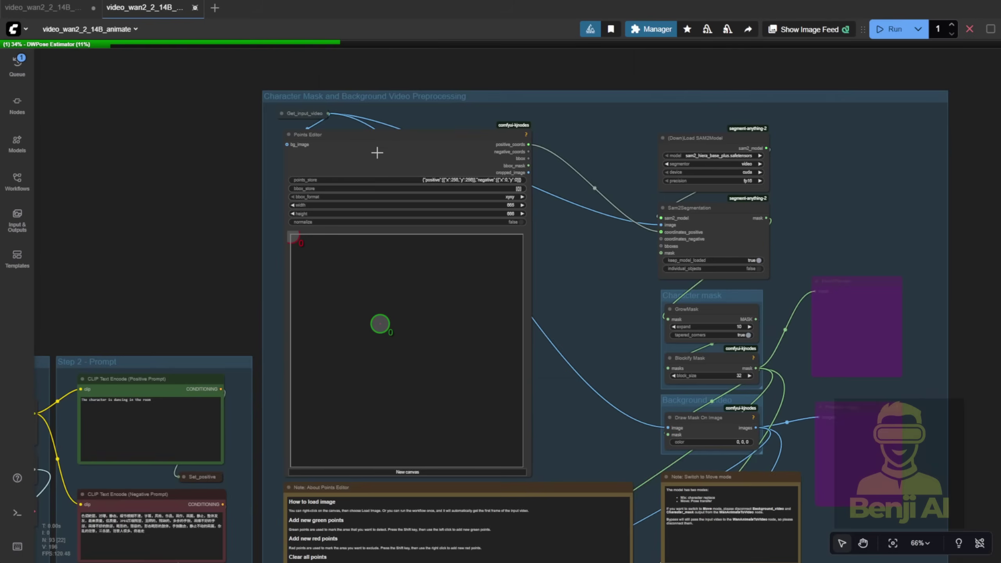
{"action": "scroll", "coordinate": [377, 152], "scroll_direction": "up", "scroll_amount": 4}
{"action": "scroll", "coordinate": [627, 181], "scroll_direction": "down", "scroll_amount": 2}
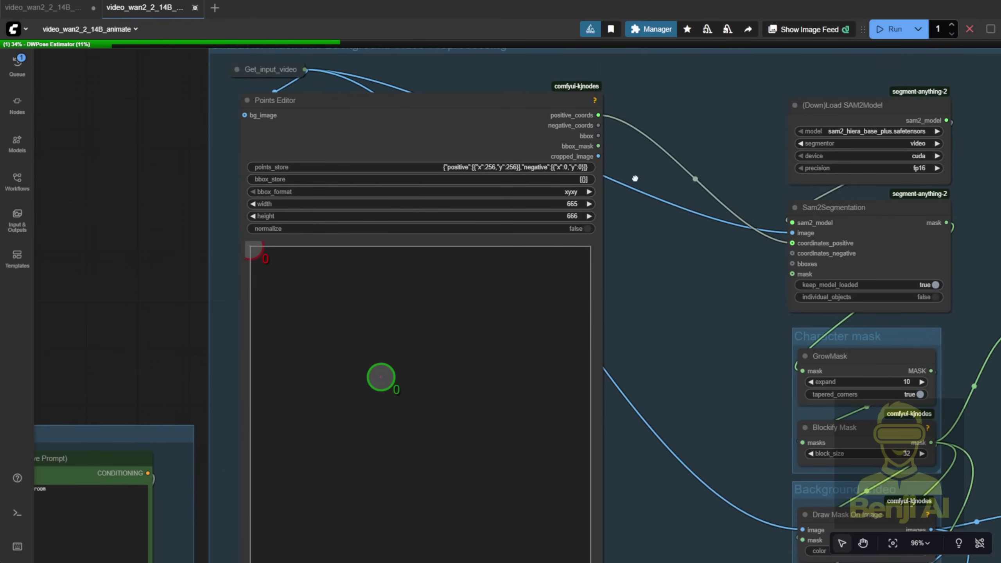
{"action": "scroll", "coordinate": [609, 307], "scroll_direction": "down", "scroll_amount": 10}
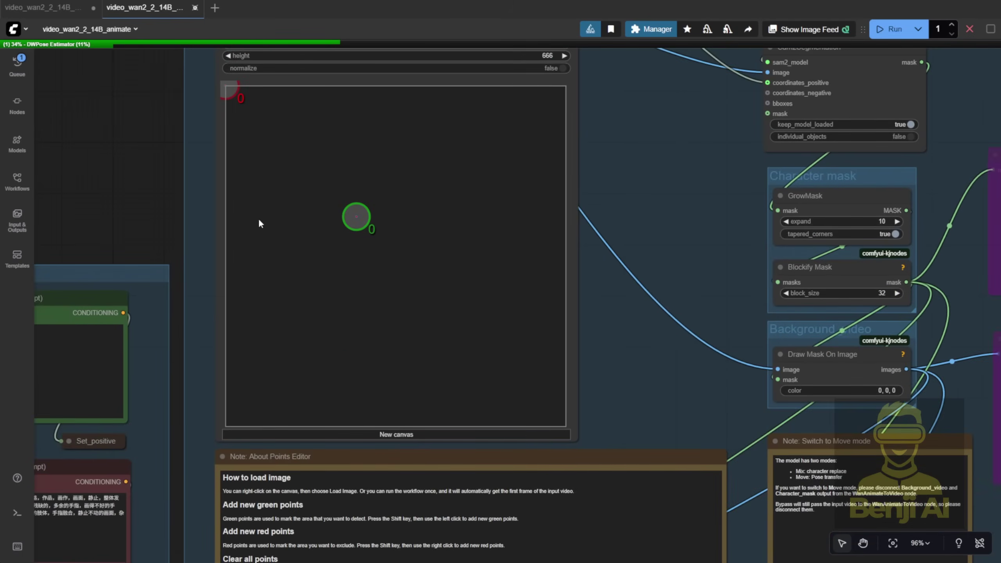
{"action": "key", "text": "alt+grave"}
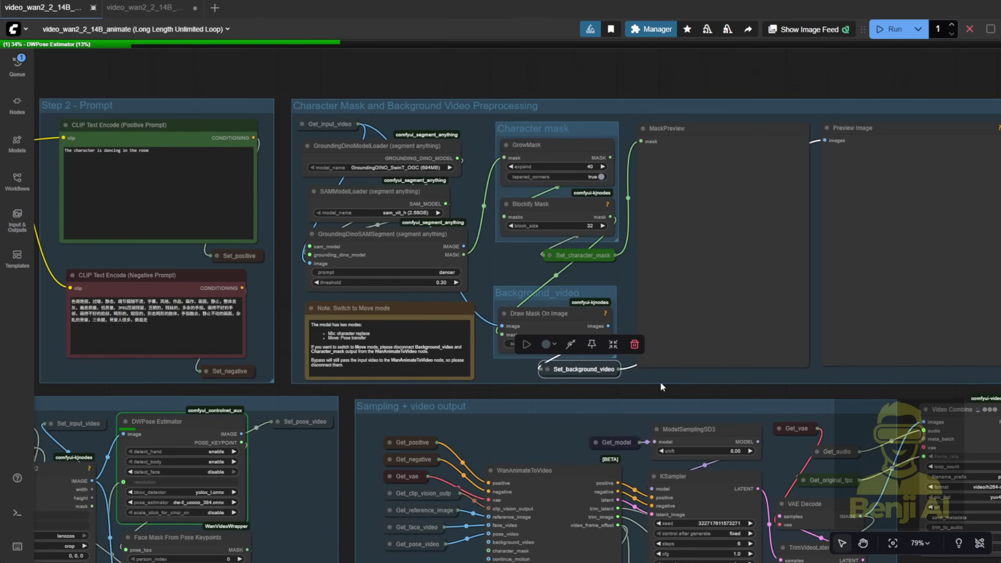
Review the mask preprocessing, sampling and Step 4 video loading groups while the DWPose Estimator is processing
{"action": "left_click_drag", "start_coordinate": [649, 396], "coordinate": [645, 329]}
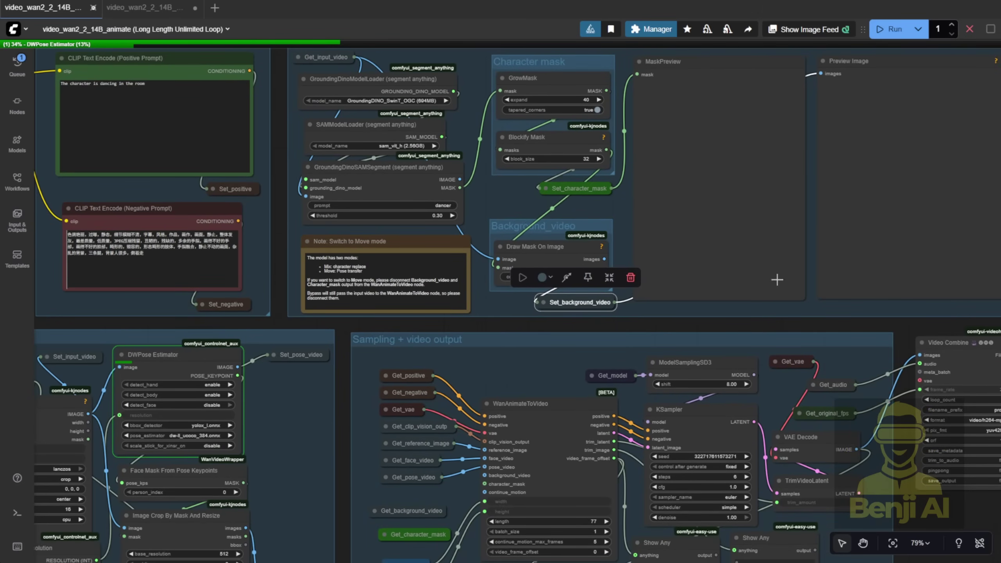
{"action": "scroll", "coordinate": [790, 312], "scroll_direction": "down", "scroll_amount": 2}
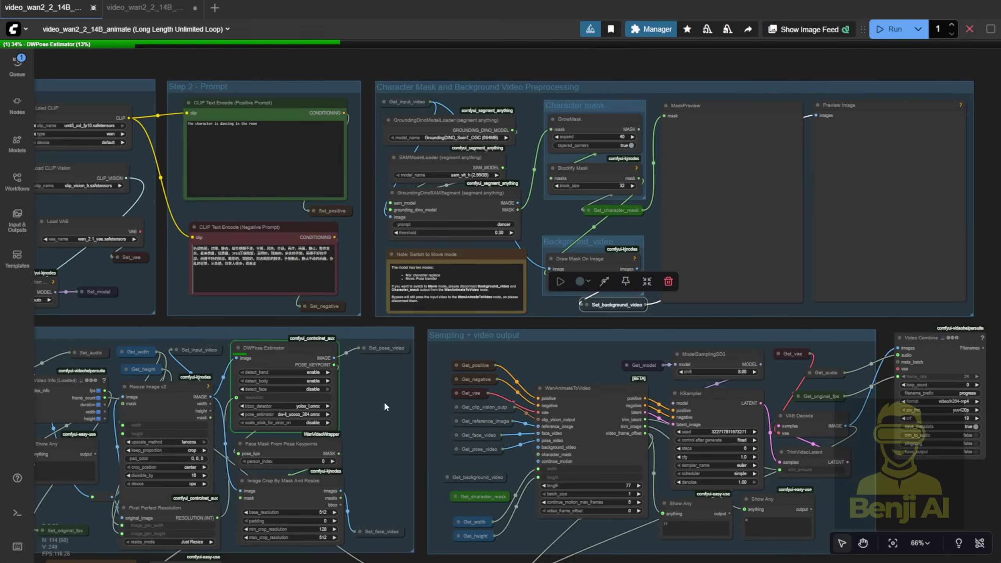
{"action": "left_click_drag", "start_coordinate": [387, 406], "coordinate": [724, 303]}
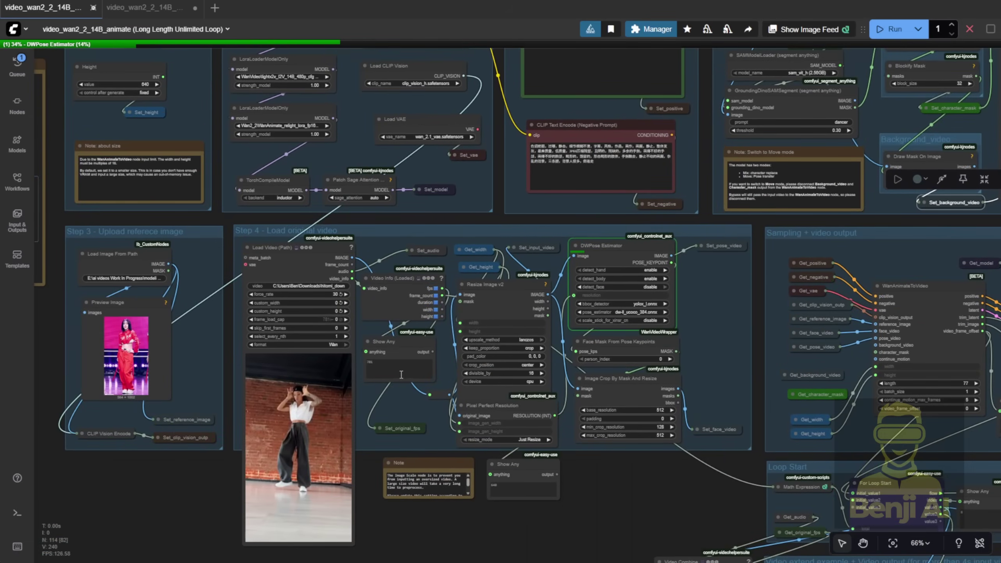
{"action": "scroll", "coordinate": [789, 259], "scroll_direction": "up", "scroll_amount": 2}
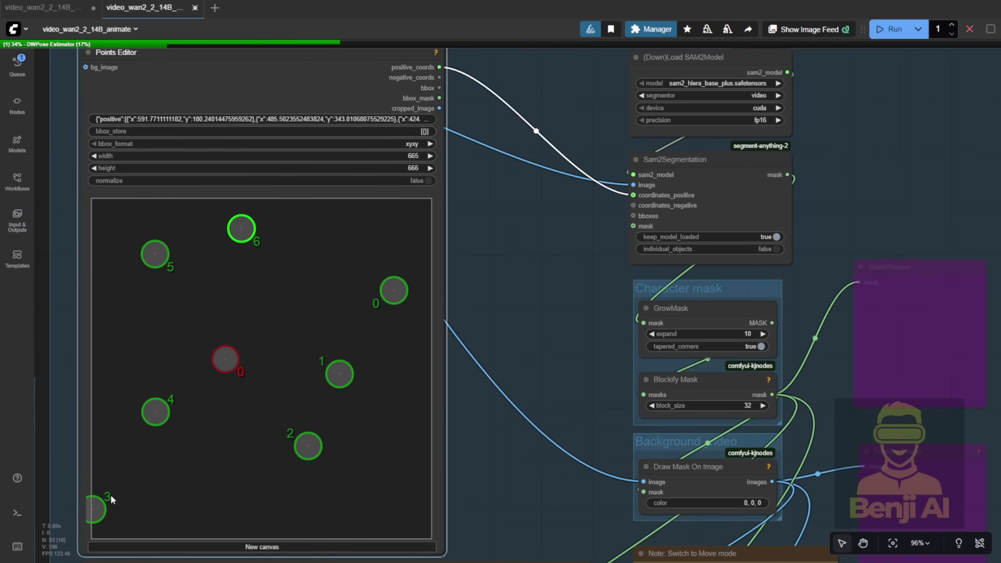
Spread the green points and the red point across the Points Editor canvas in the video_wan2_2_14B_animate workflow, and return to the looping workflow
{"action": "left_click_drag", "start_coordinate": [97, 505], "coordinate": [154, 490]}
{"action": "left_click_drag", "start_coordinate": [225, 359], "coordinate": [242, 311]}
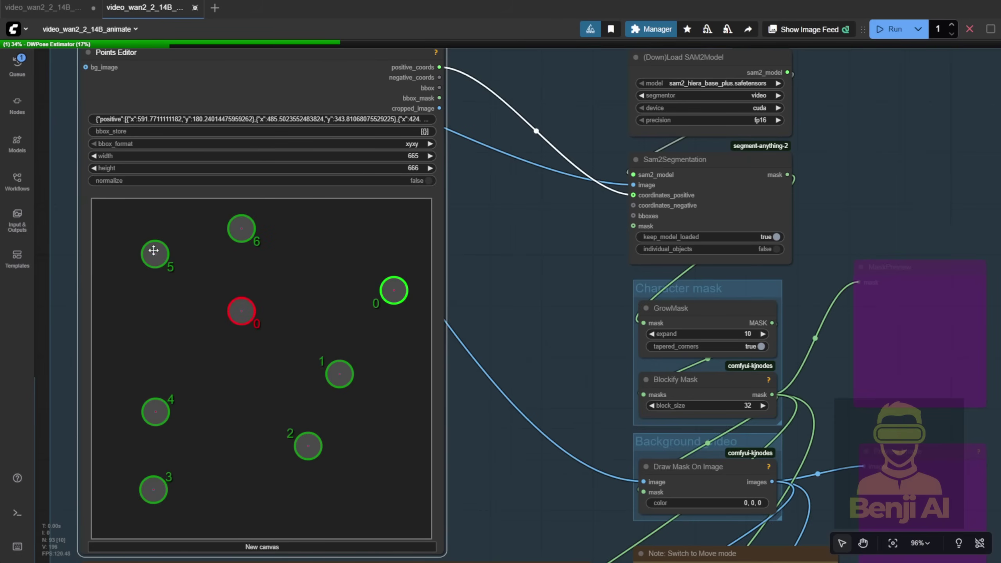
{"action": "left_click_drag", "start_coordinate": [154, 250], "coordinate": [177, 446]}
{"action": "left_click_drag", "start_coordinate": [231, 226], "coordinate": [368, 441]}
{"action": "left_click_drag", "start_coordinate": [394, 297], "coordinate": [341, 417]}
{"action": "left_click_drag", "start_coordinate": [176, 448], "coordinate": [152, 456]}
{"action": "left_click", "coordinate": [44, 8]}
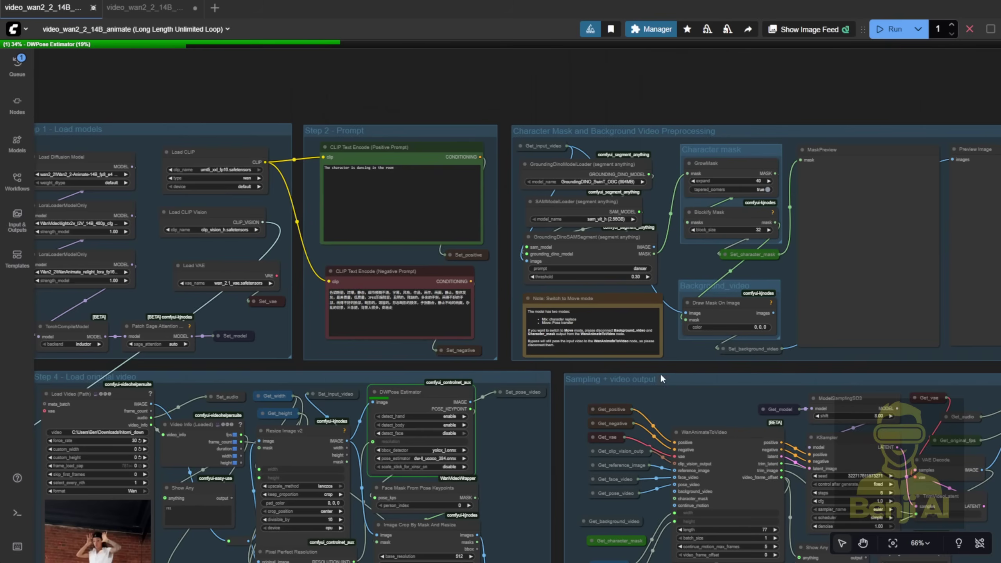
Examine the WanAnimateToVideo inputs in the Sampling + video output group, including the disconnected Get_background_video and Get_character_mask nodes
{"action": "left_click_drag", "start_coordinate": [690, 390], "coordinate": [502, 254]}
{"action": "scroll", "coordinate": [547, 300], "scroll_direction": "up", "scroll_amount": 3}
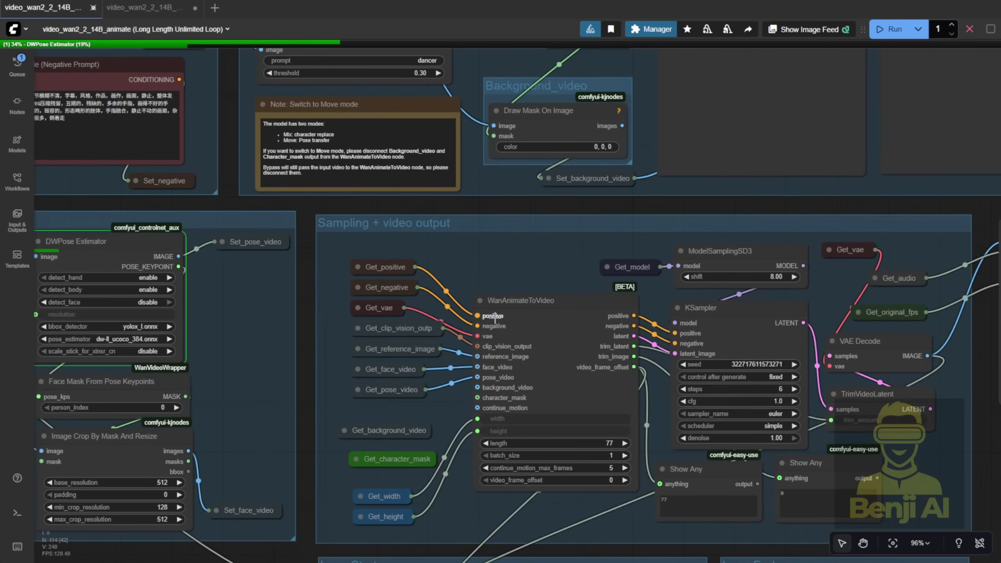
{"action": "left_click_drag", "start_coordinate": [528, 283], "coordinate": [465, 302]}
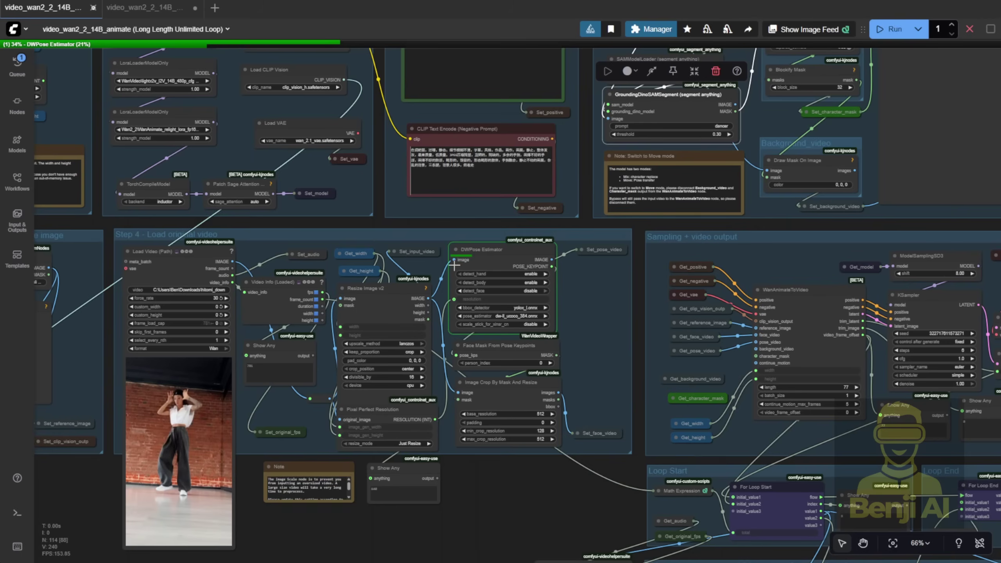
{"action": "scroll", "coordinate": [448, 266], "scroll_direction": "up", "scroll_amount": 2}
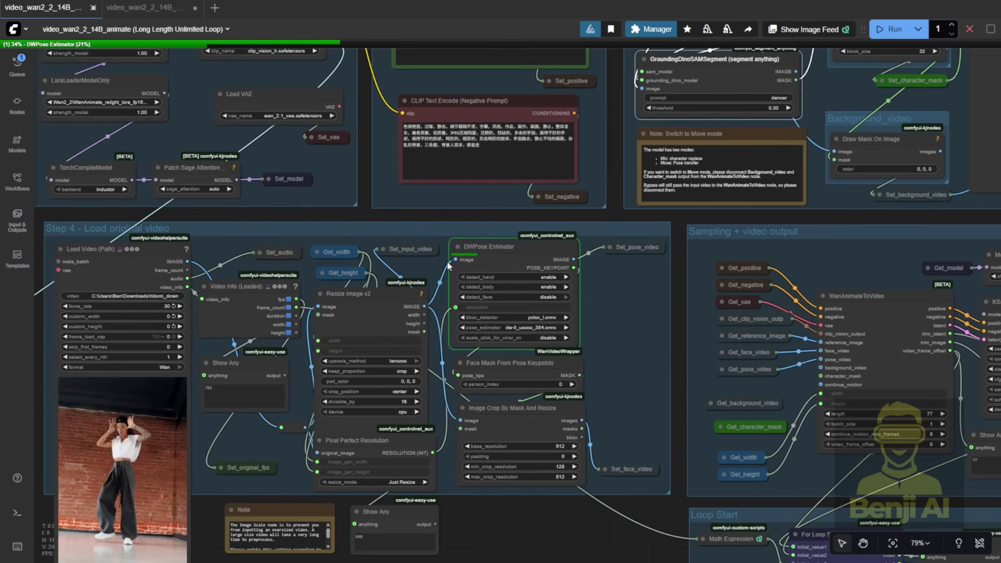
Check the DWPose Estimator's processing in the logs, and hide the logs again
{"action": "left_click_drag", "start_coordinate": [662, 349], "coordinate": [694, 326]}
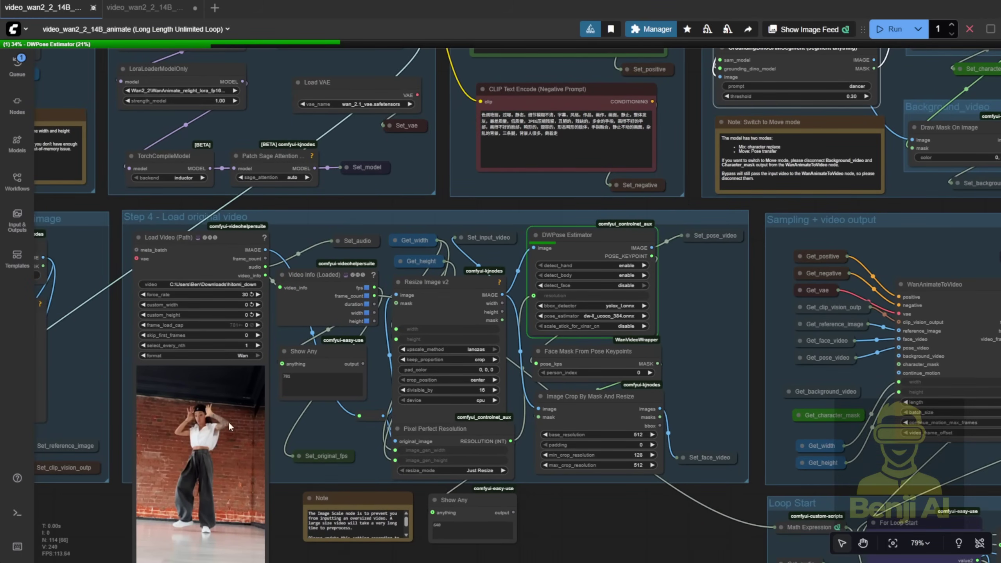
{"action": "left_click", "coordinate": [17, 517]}
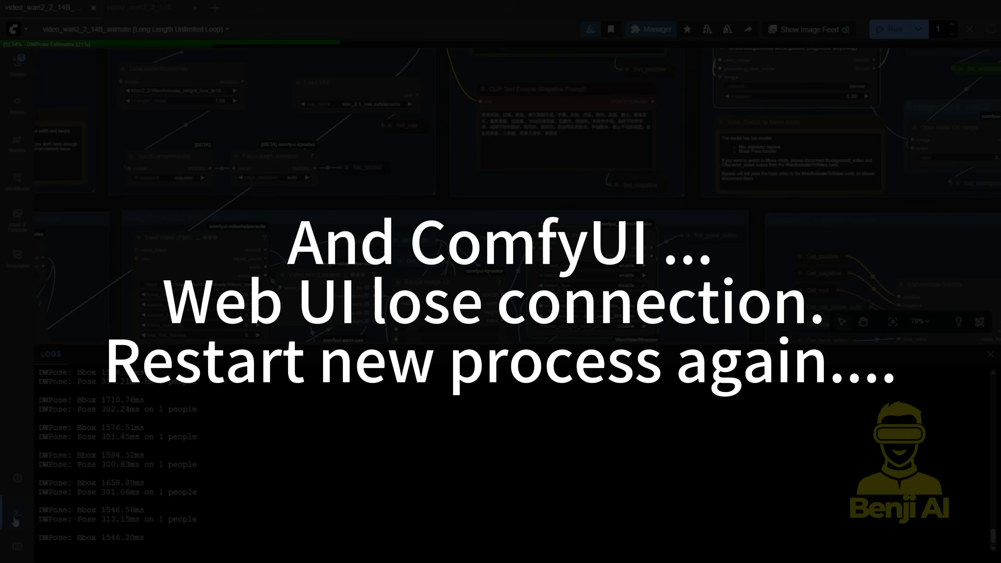
{"action": "left_click", "coordinate": [15, 520]}
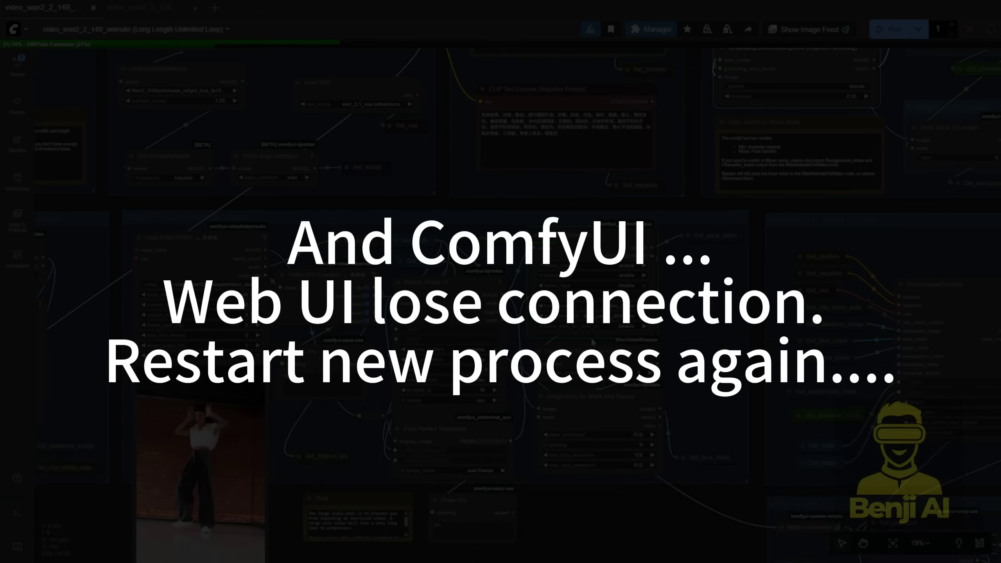
Inspect the restarted run's frame_load_cap in Load Video (Path) and the values of the Width and Height nodes
{"action": "left_click_drag", "start_coordinate": [696, 354], "coordinate": [412, 305]}
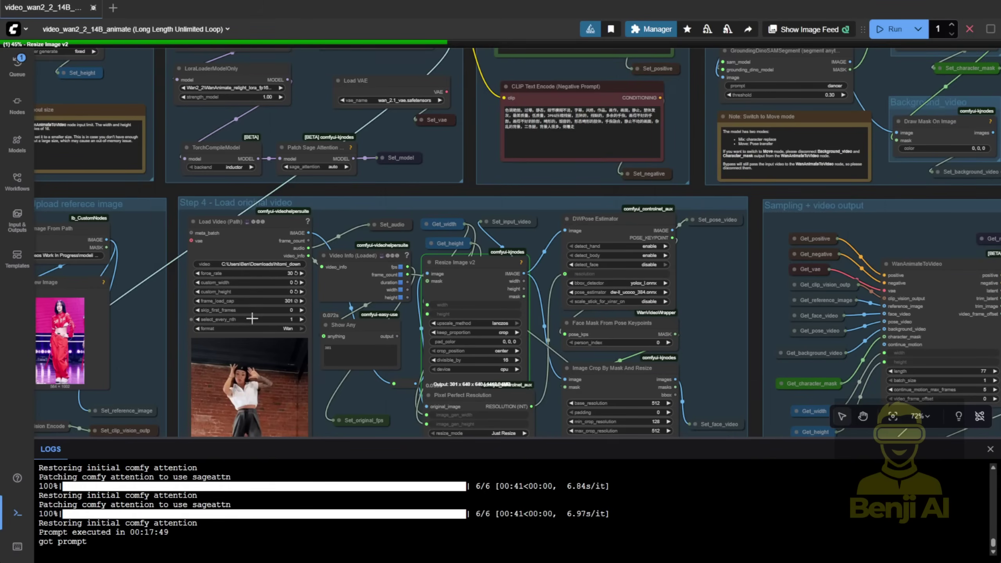
{"action": "scroll", "coordinate": [253, 318], "scroll_direction": "up", "scroll_amount": 3}
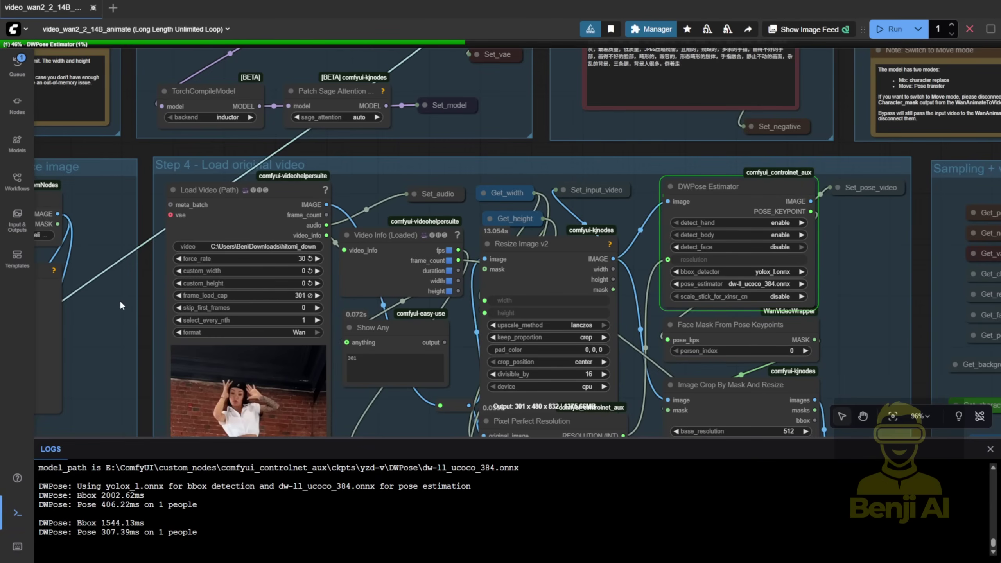
{"action": "left_click_drag", "start_coordinate": [122, 308], "coordinate": [212, 386]}
{"action": "left_click_drag", "start_coordinate": [183, 105], "coordinate": [468, 314]}
{"action": "scroll", "coordinate": [455, 256], "scroll_direction": "up", "scroll_amount": 3}
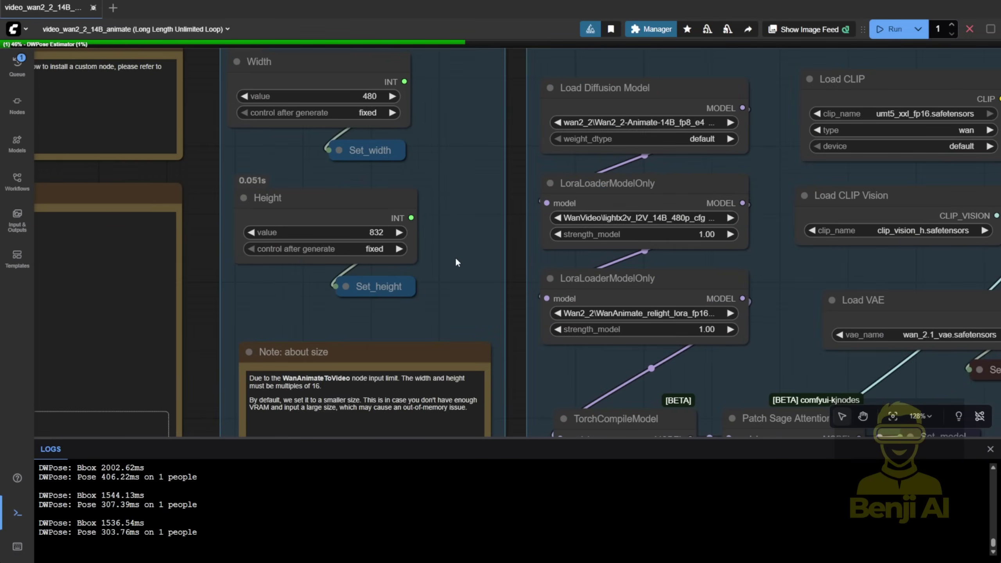
{"action": "left_click_drag", "start_coordinate": [274, 115], "coordinate": [304, 153]}
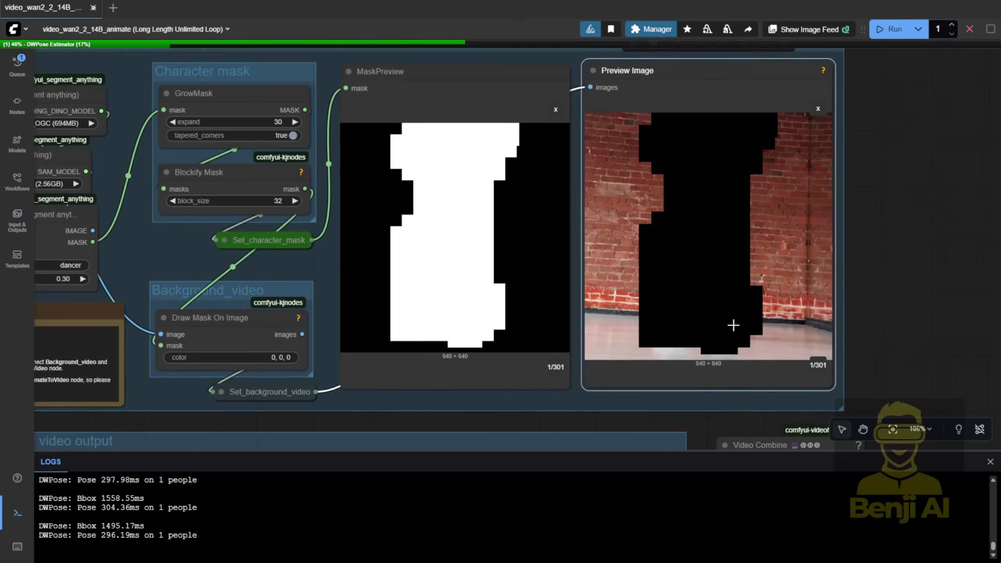
Review the mask and background previews, and mute the nodes in the Character Mask and Background Video Preprocessing group
{"action": "left_click_drag", "start_coordinate": [142, 257], "coordinate": [311, 248]}
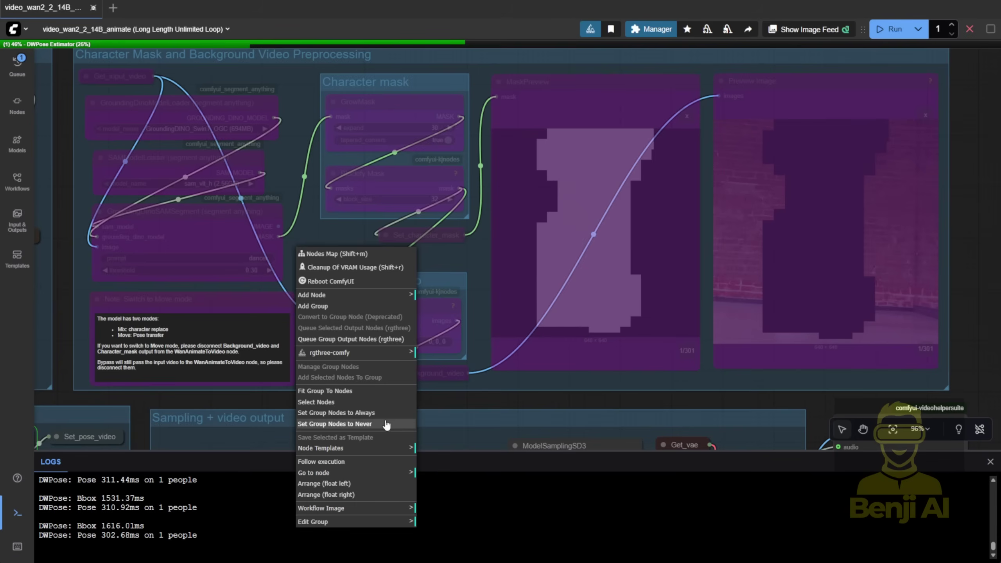
{"action": "left_click", "coordinate": [386, 423]}
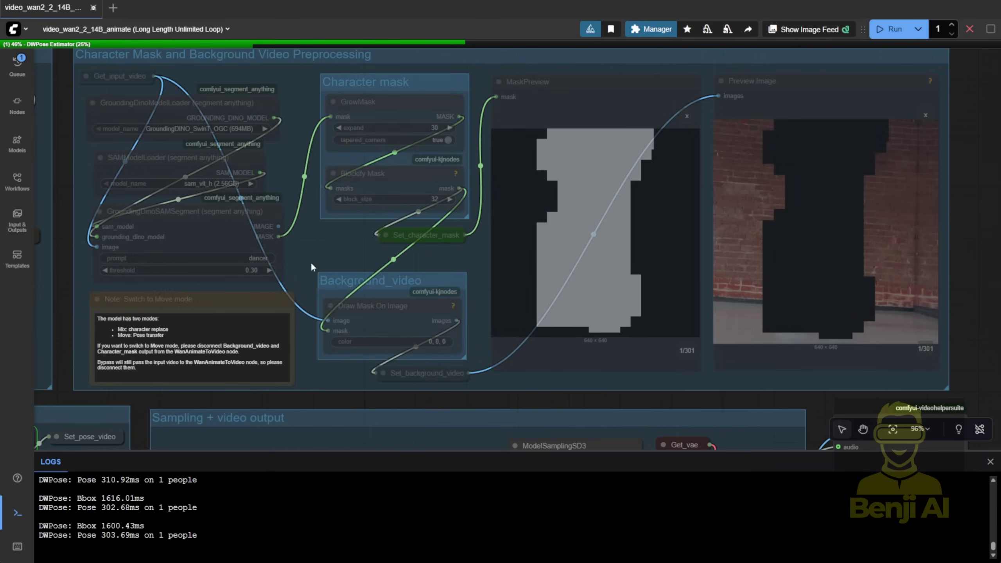
Check the video extend group's progress, and highlight the latest completed sampling line's timing in the logs
{"action": "scroll", "coordinate": [316, 262], "scroll_direction": "down", "scroll_amount": 3}
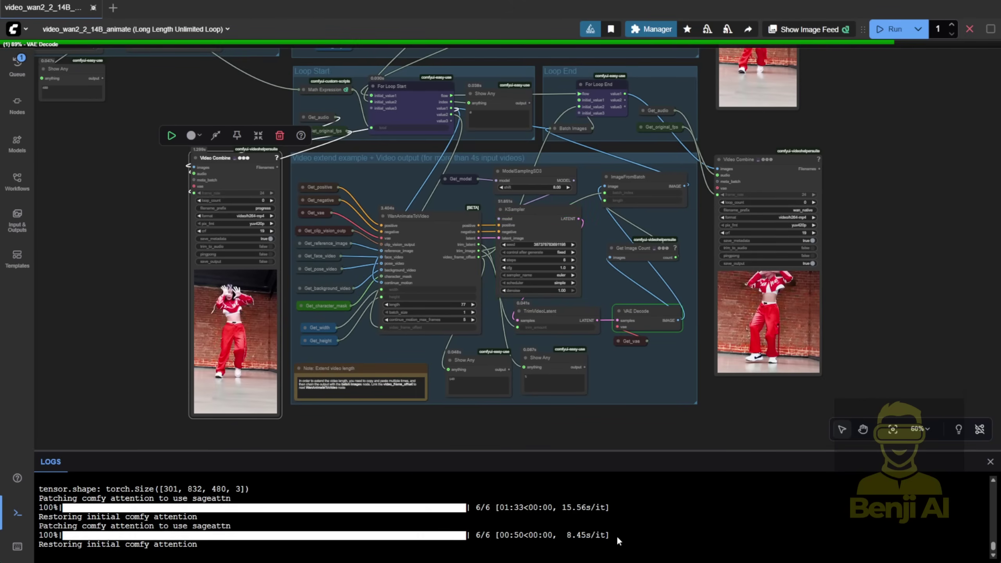
{"action": "left_click_drag", "start_coordinate": [616, 536], "coordinate": [154, 536]}
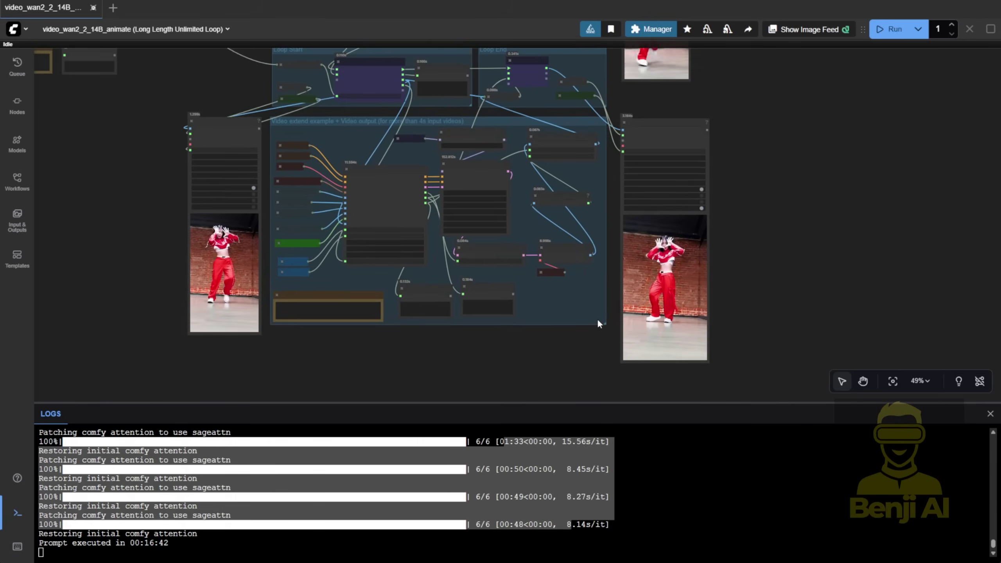
Resume the video preview of the final output's Video Combine node and review the generated dance clip
{"action": "scroll", "coordinate": [598, 319], "scroll_direction": "up", "scroll_amount": 3}
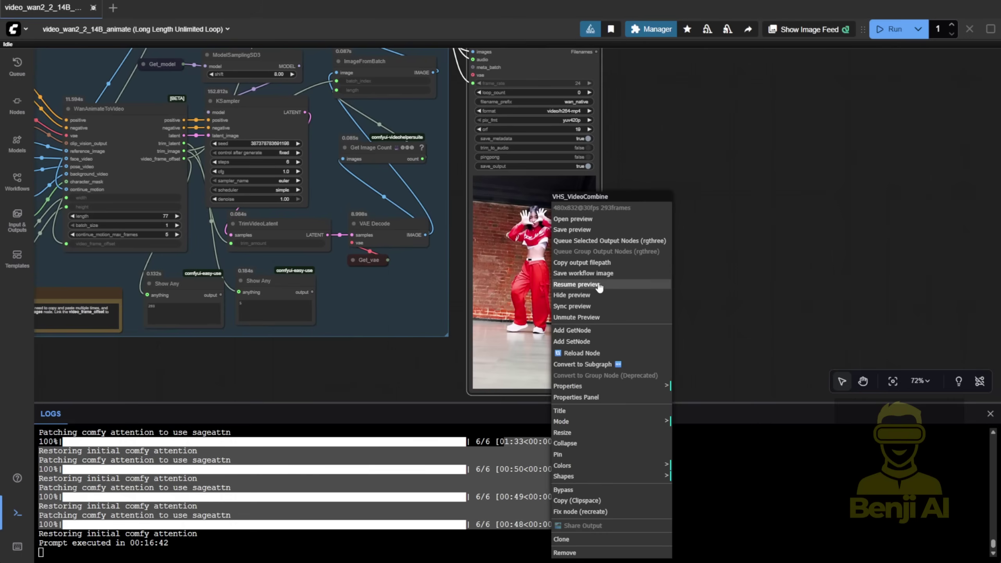
{"action": "left_click", "coordinate": [598, 285]}
{"action": "scroll", "coordinate": [608, 228], "scroll_direction": "up", "scroll_amount": 4}
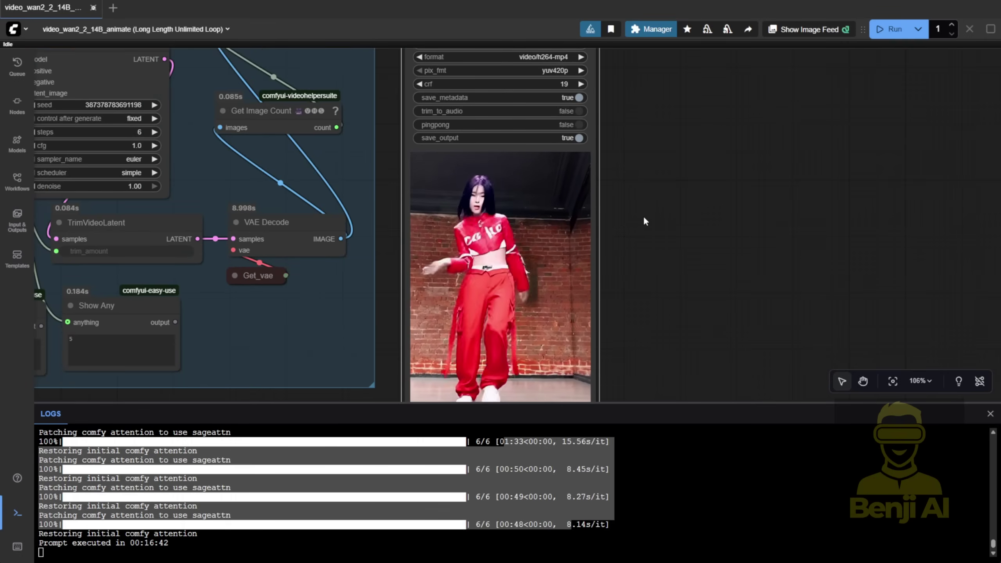
{"action": "left_click_drag", "start_coordinate": [643, 216], "coordinate": [675, 145]}
{"action": "scroll", "coordinate": [675, 151], "scroll_direction": "down", "scroll_amount": 1}
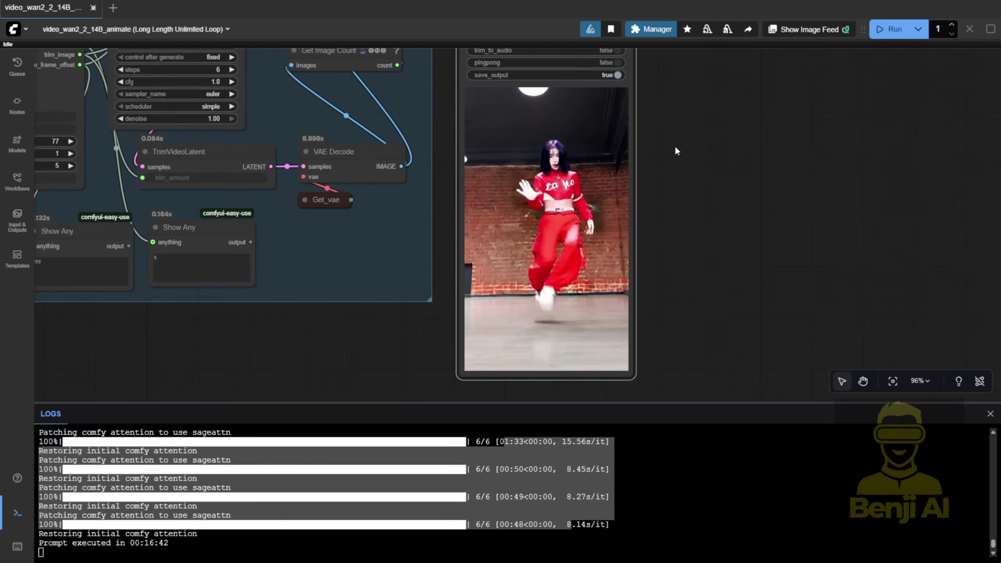
{"action": "scroll", "coordinate": [677, 151], "scroll_direction": "down", "scroll_amount": 4}
{"action": "scroll", "coordinate": [393, 313], "scroll_direction": "down", "scroll_amount": 4}
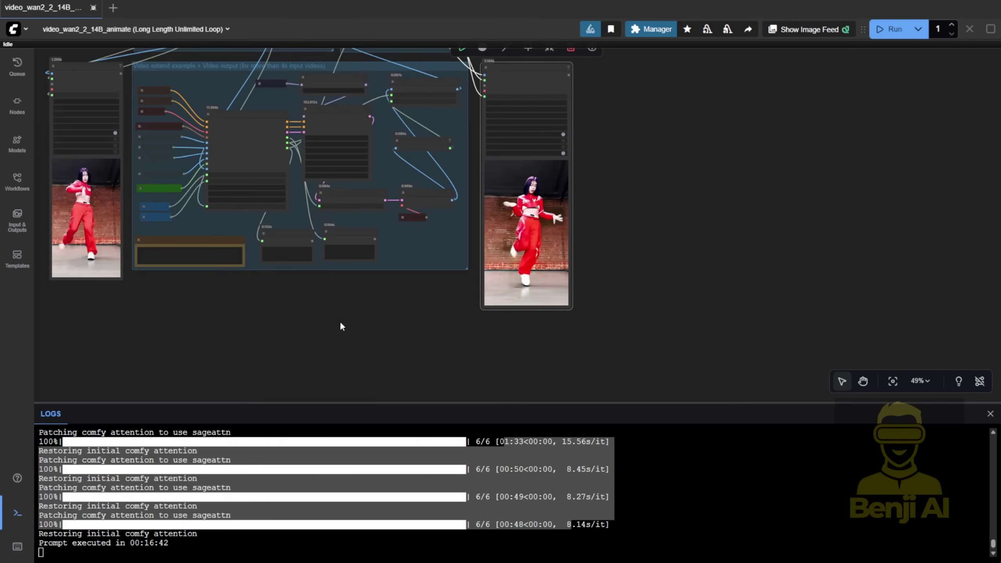
Compare the character's outfit and shoes in the final output video with the reference image in the Preview Image node placed beside it
{"action": "left_click_drag", "start_coordinate": [331, 365], "coordinate": [334, 359]}
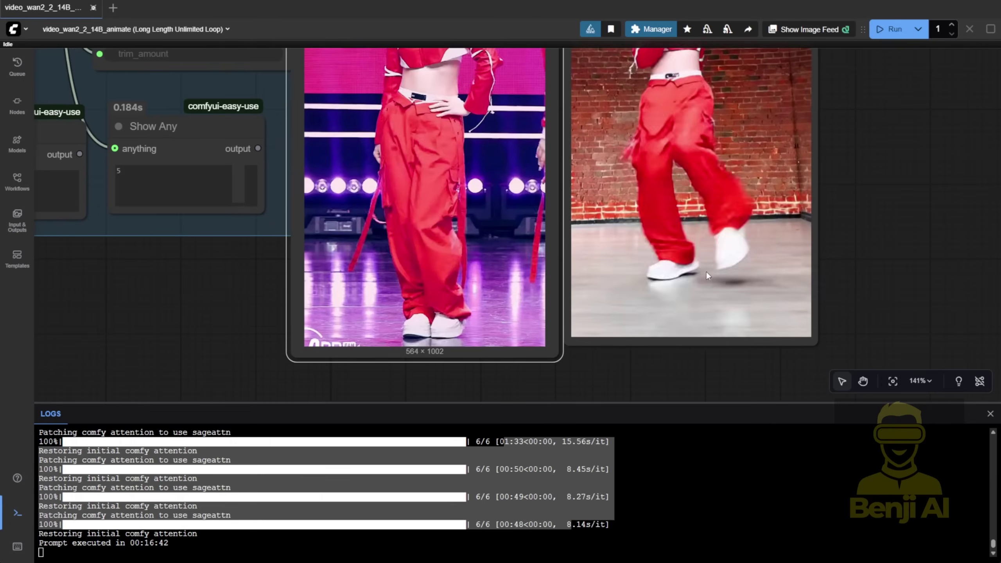
{"action": "scroll", "coordinate": [706, 271], "scroll_direction": "up", "scroll_amount": 2}
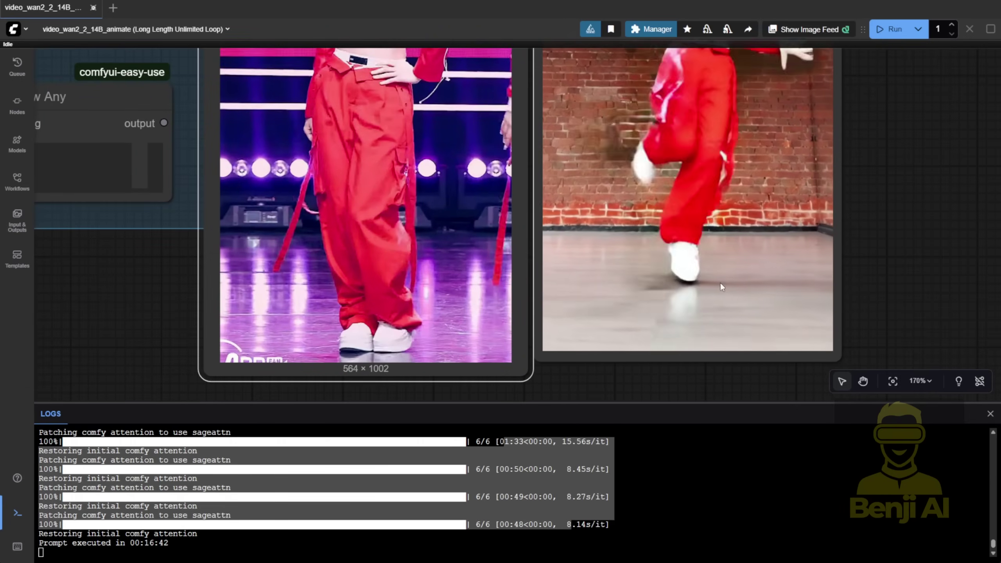
{"action": "scroll", "coordinate": [709, 271], "scroll_direction": "down", "scroll_amount": 7}
{"action": "scroll", "coordinate": [671, 267], "scroll_direction": "down", "scroll_amount": 3}
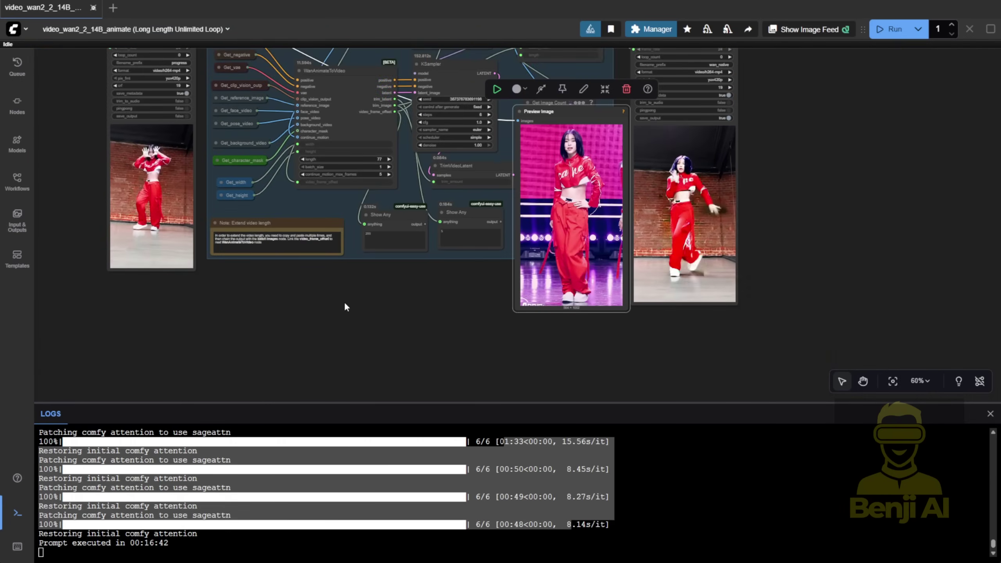
{"action": "scroll", "coordinate": [682, 268], "scroll_direction": "up", "scroll_amount": 6}
{"action": "left_click_drag", "start_coordinate": [700, 270], "coordinate": [836, 246]}
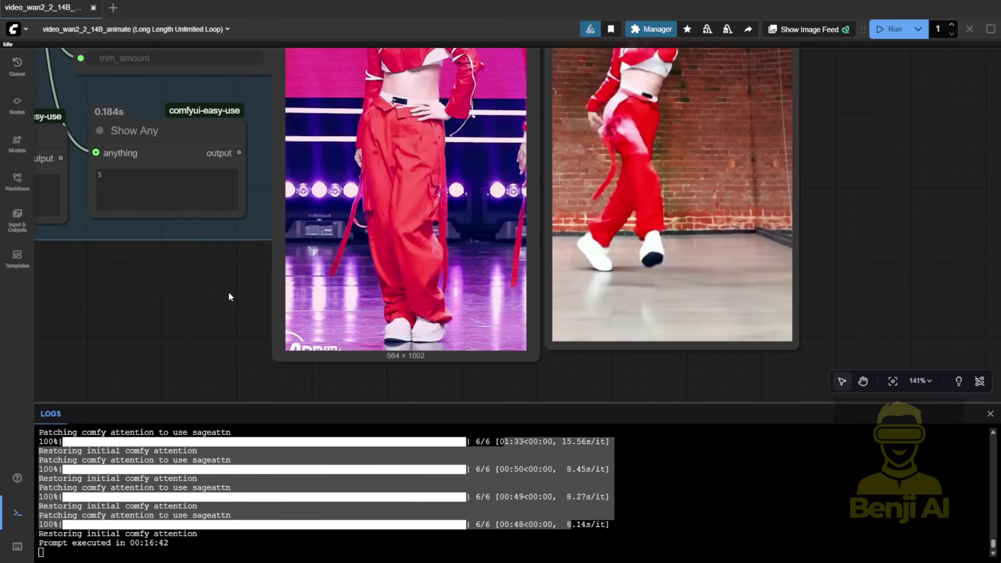
{"action": "scroll", "coordinate": [226, 292], "scroll_direction": "down", "scroll_amount": 7}
{"action": "left_click_drag", "start_coordinate": [213, 292], "coordinate": [342, 357]}
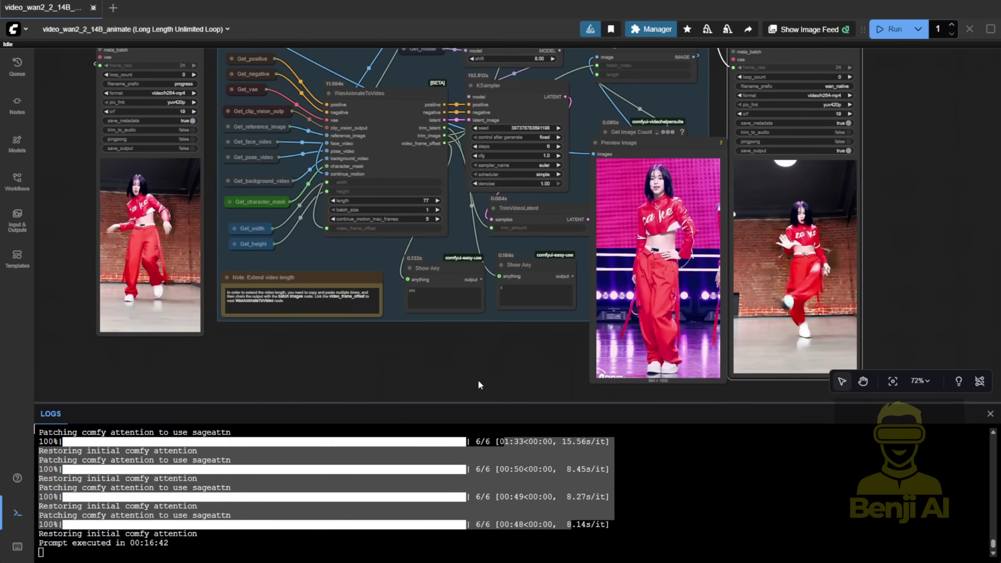
Move the Preview Image node from the output video to beside the source video, and inspect the Load Video (Path) settings
{"action": "scroll", "coordinate": [471, 378], "scroll_direction": "down", "scroll_amount": 6}
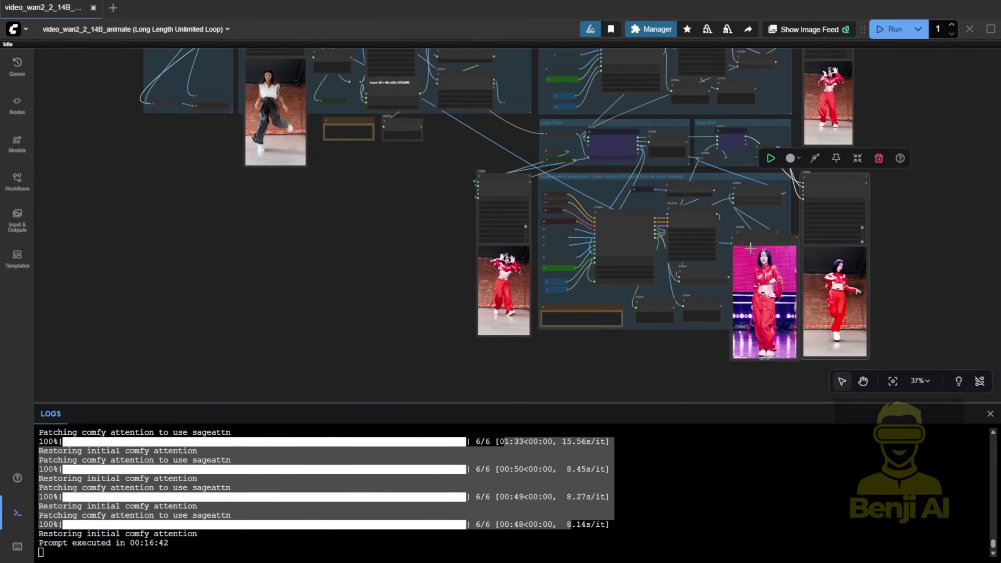
{"action": "left_click_drag", "start_coordinate": [749, 243], "coordinate": [152, 45]}
{"action": "left_click_drag", "start_coordinate": [207, 293], "coordinate": [220, 387]}
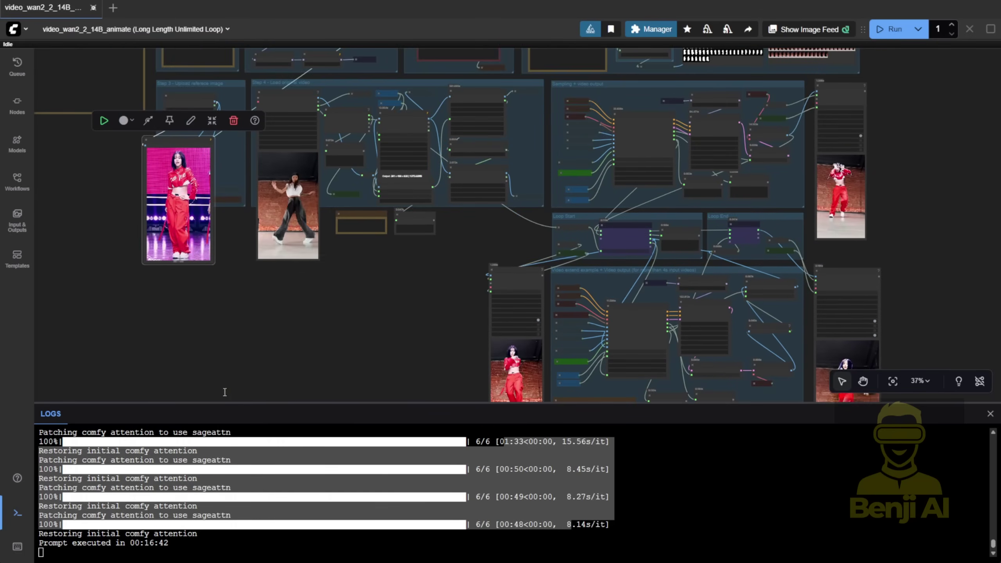
{"action": "scroll", "coordinate": [274, 142], "scroll_direction": "up", "scroll_amount": 5}
{"action": "scroll", "coordinate": [284, 150], "scroll_direction": "up", "scroll_amount": 6}
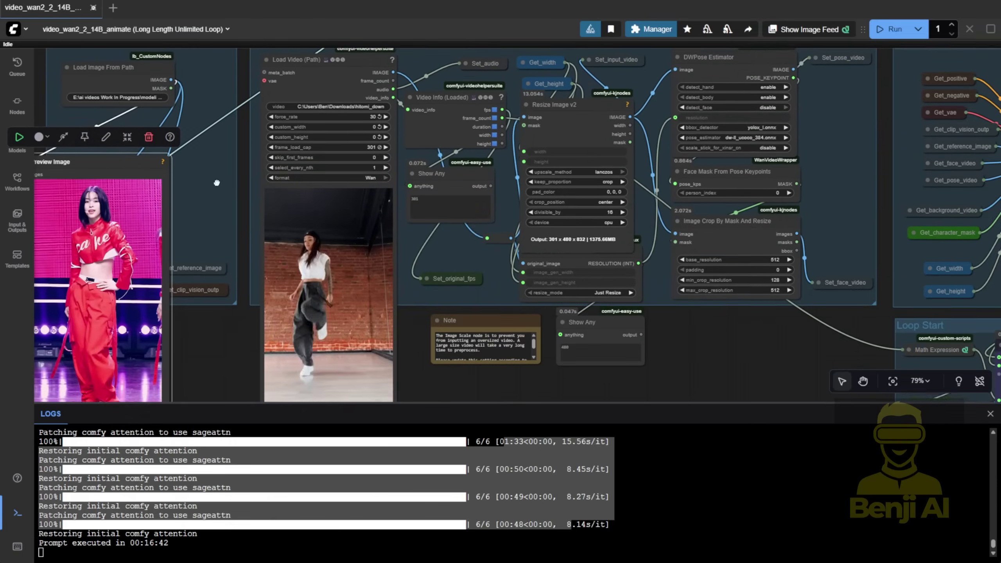
{"action": "left_click_drag", "start_coordinate": [485, 255], "coordinate": [487, 290]}
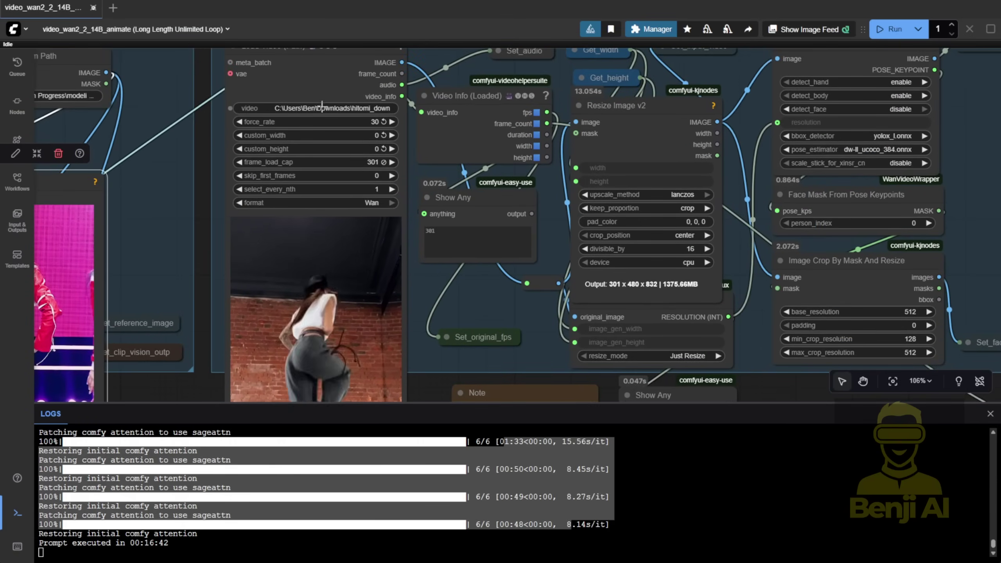